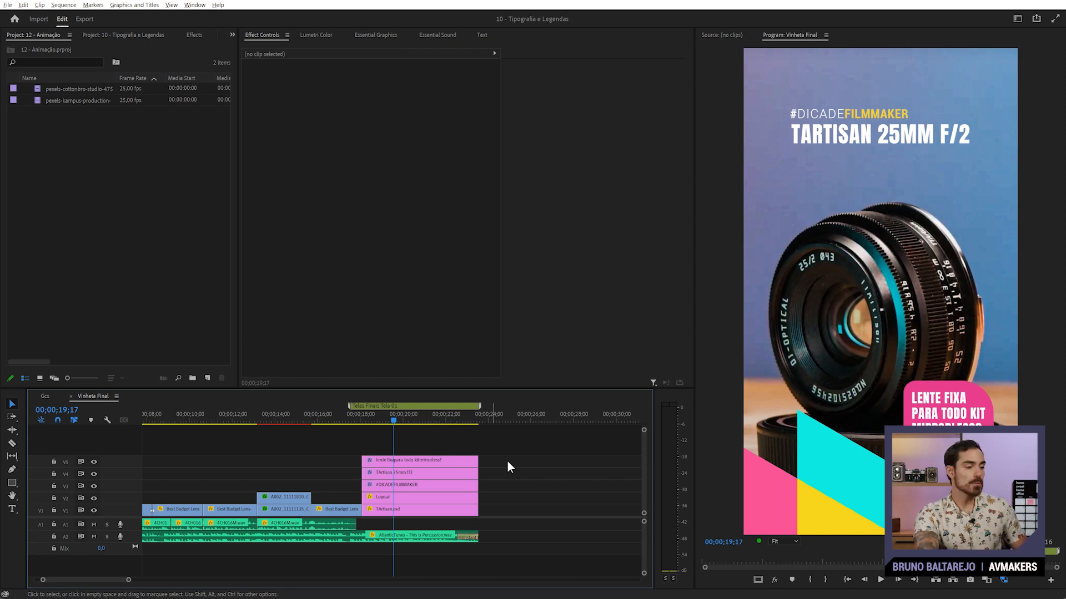
Select the TArtisan.psd clip on V1 and activate its Motion effect for direct handling in the preview
click(388, 510)
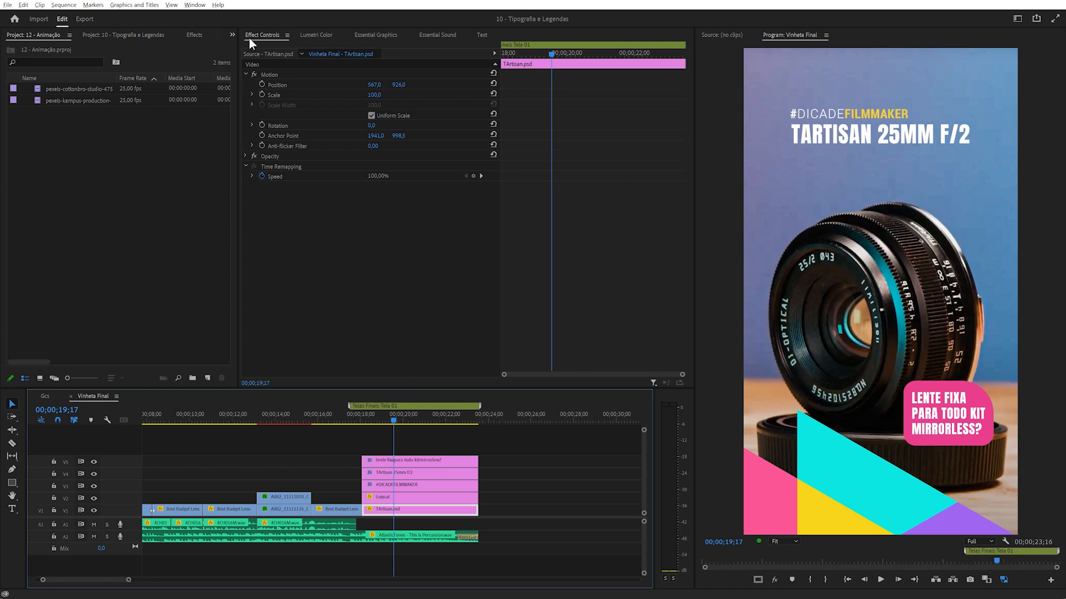
click(195, 5)
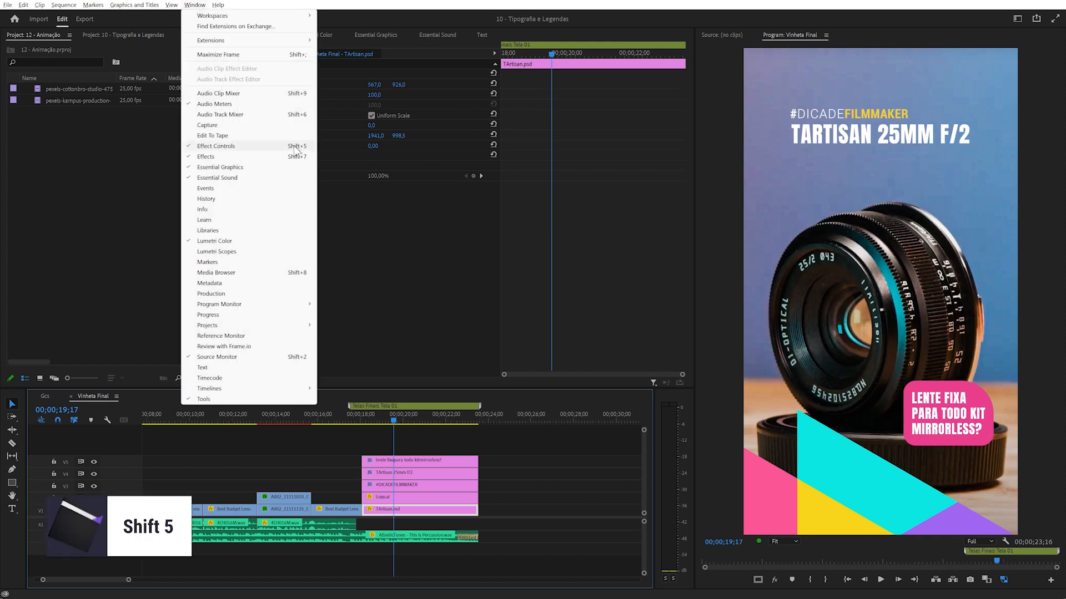
click(391, 189)
click(271, 74)
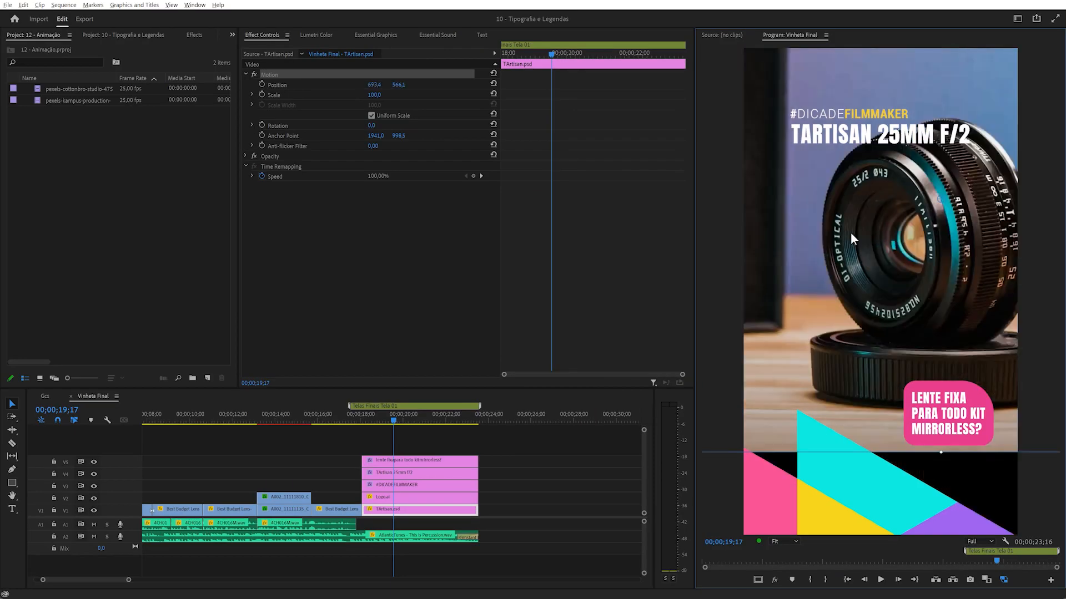
Move the lens photo around freehand in the preview, and reset its Position to 540, 960
drag(850, 232, 858, 317)
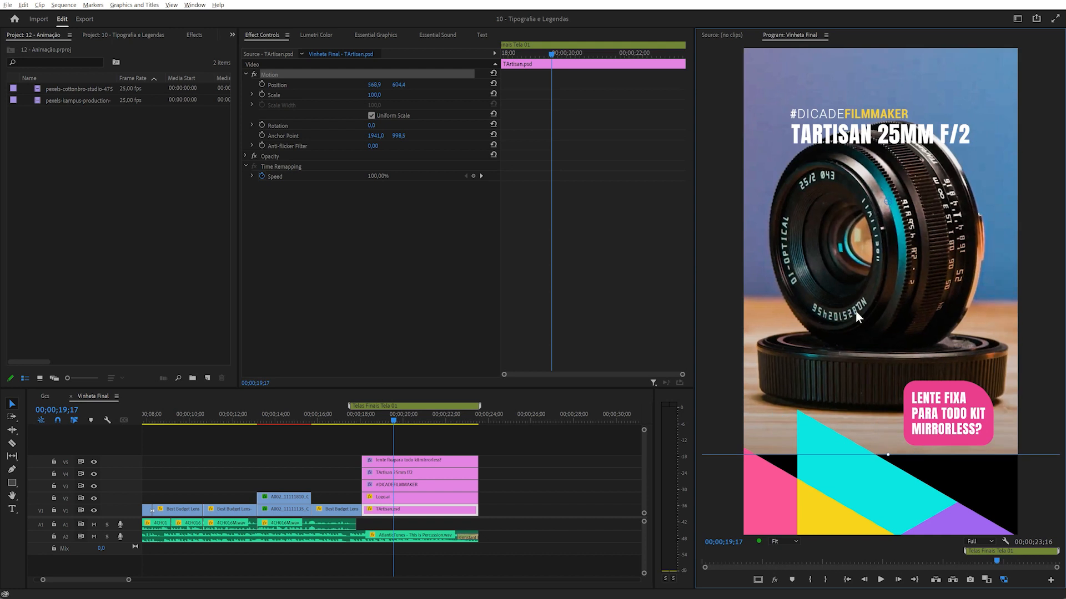
drag(900, 255, 889, 247)
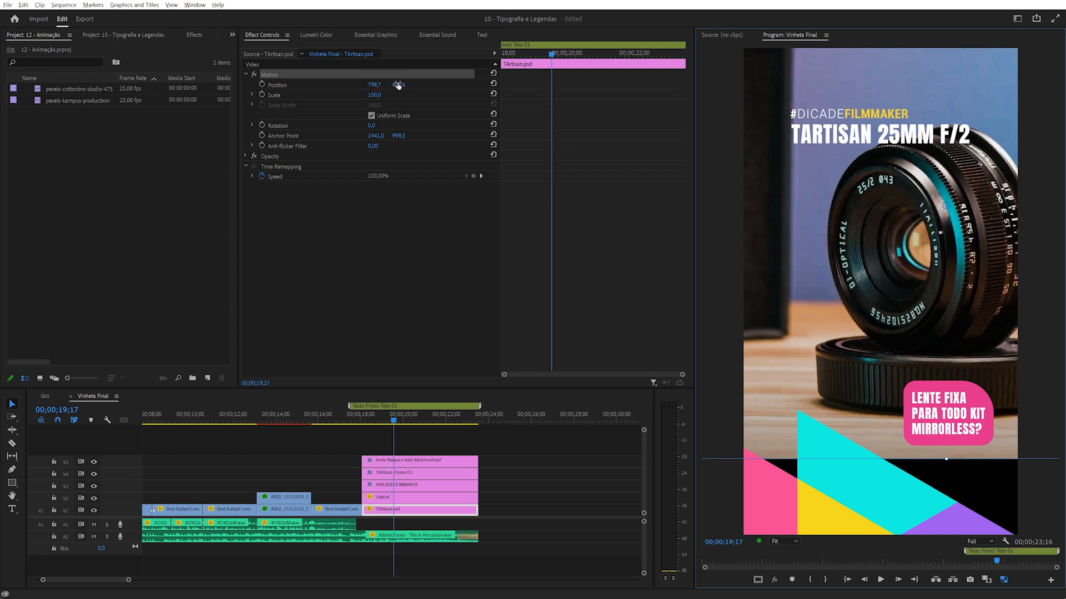
click(493, 83)
click(494, 83)
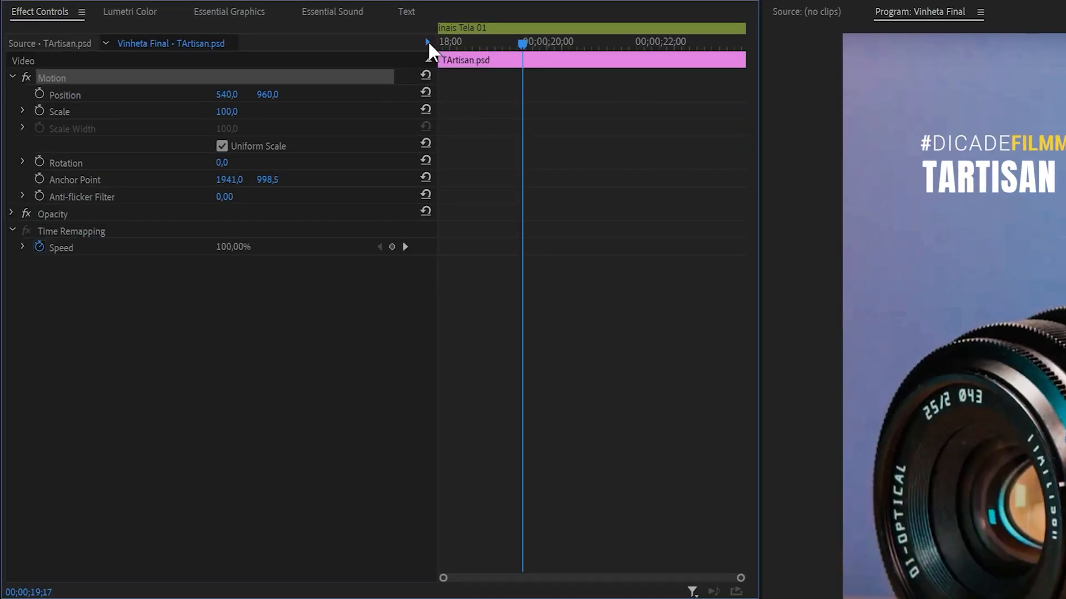
Toggle the keyframe timeline of the Effect Controls off and on, and widen the keyframe area
click(495, 53)
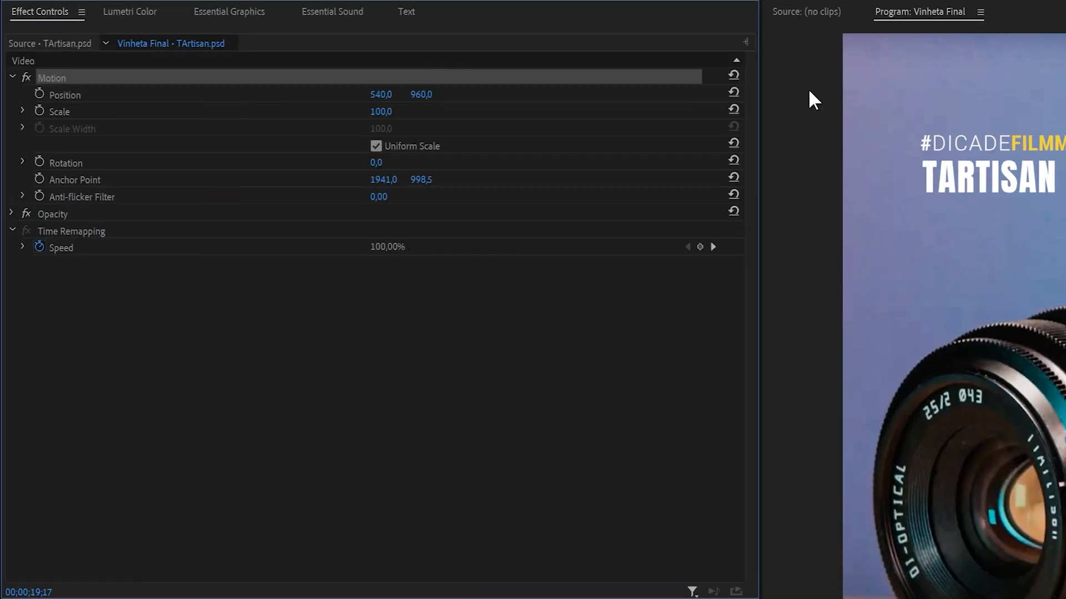
click(743, 42)
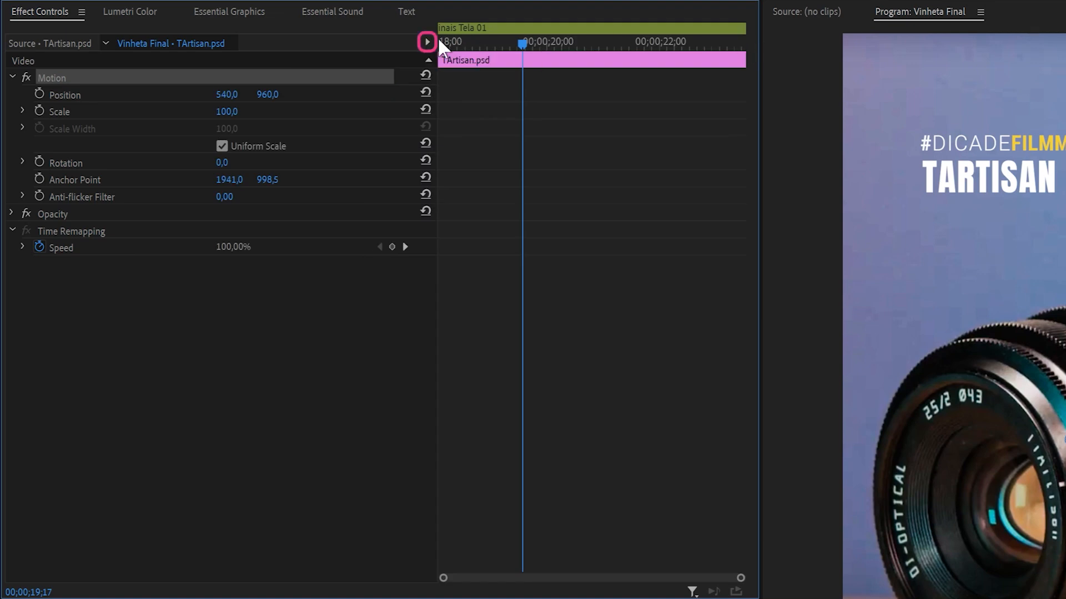
click(428, 41)
click(738, 46)
drag(436, 178, 379, 178)
At the start of the TArtisan.psd clip, set the horizontal Position to 597 and turn on Position keyframing
drag(475, 41, 364, 39)
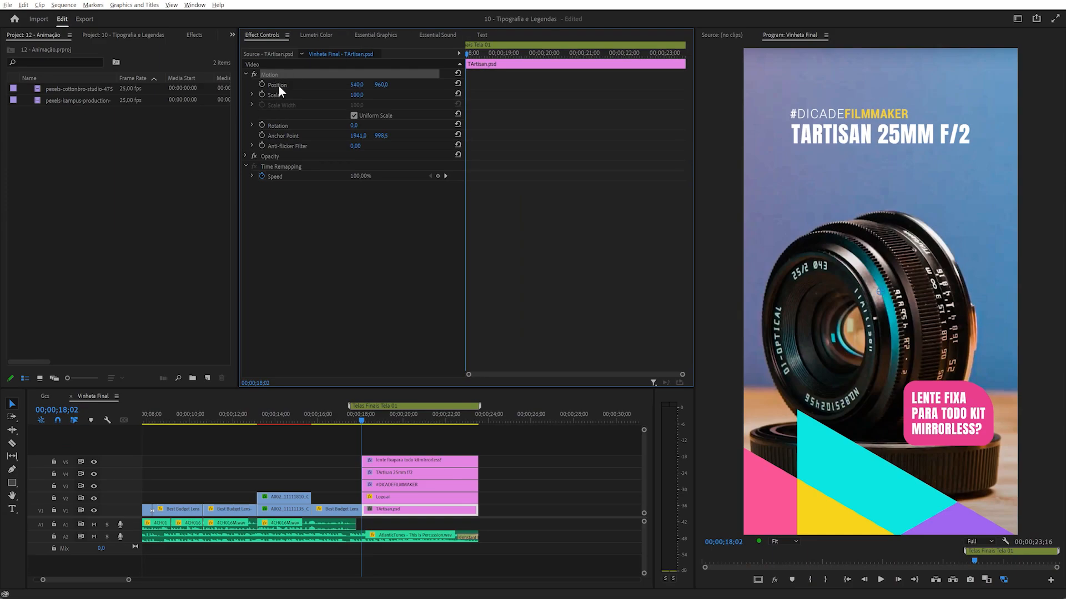
click(279, 85)
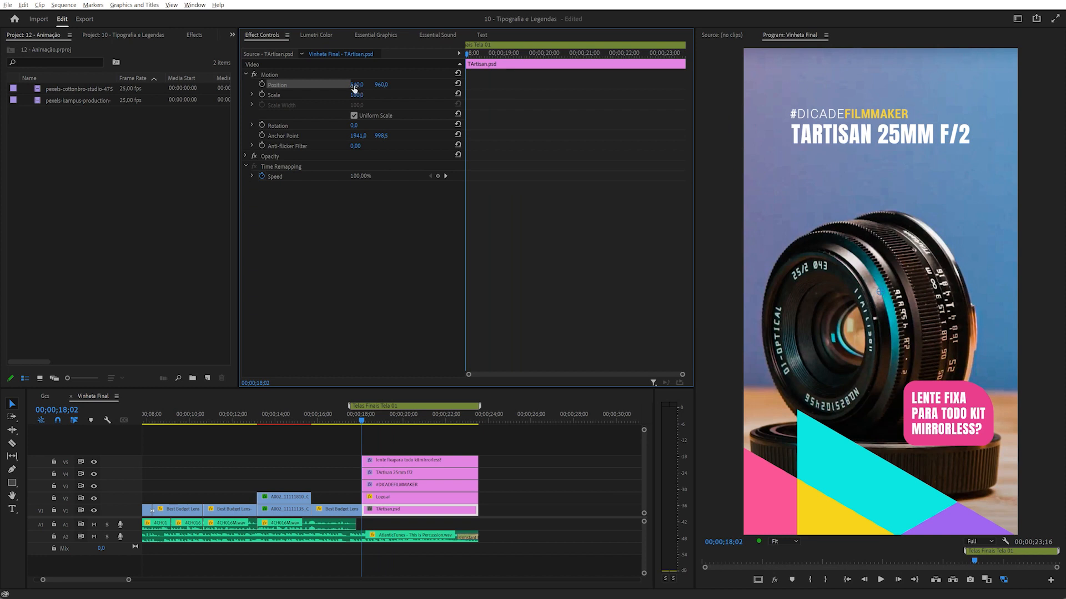
drag(354, 87, 389, 86)
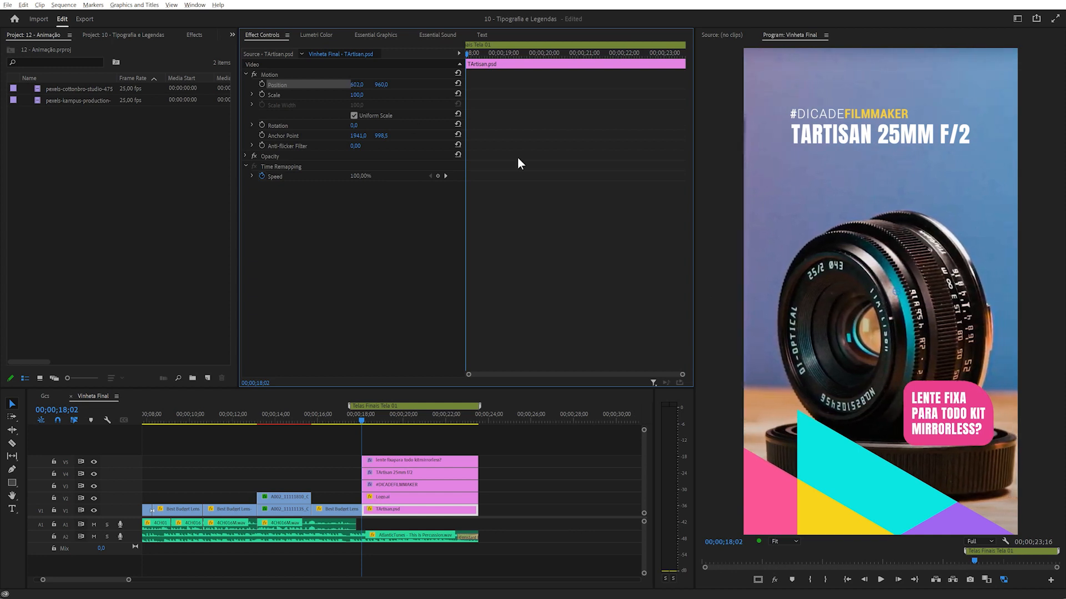
drag(356, 86, 354, 86)
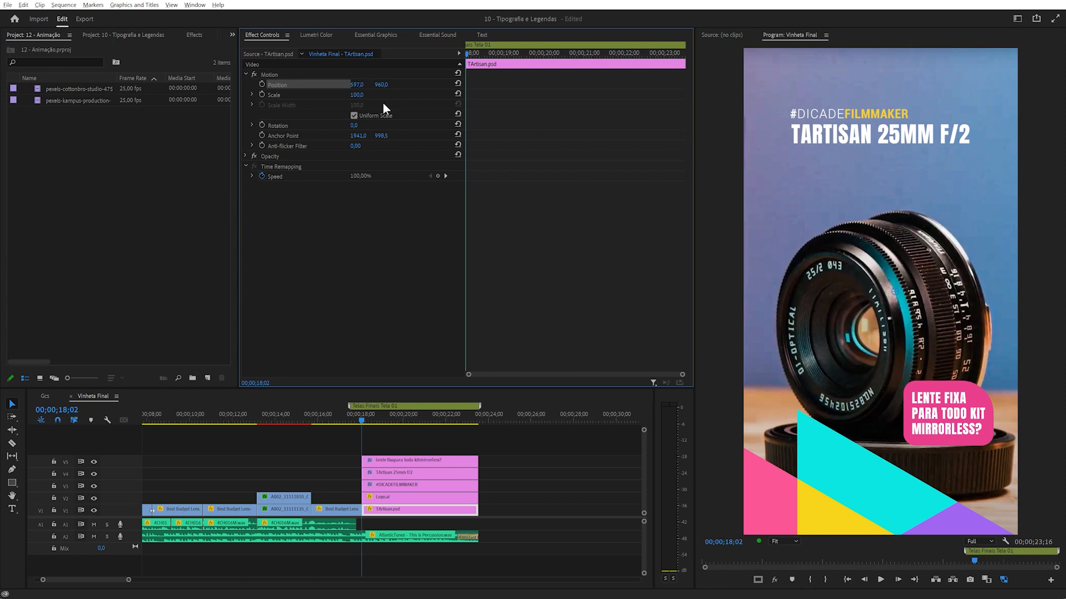
click(261, 84)
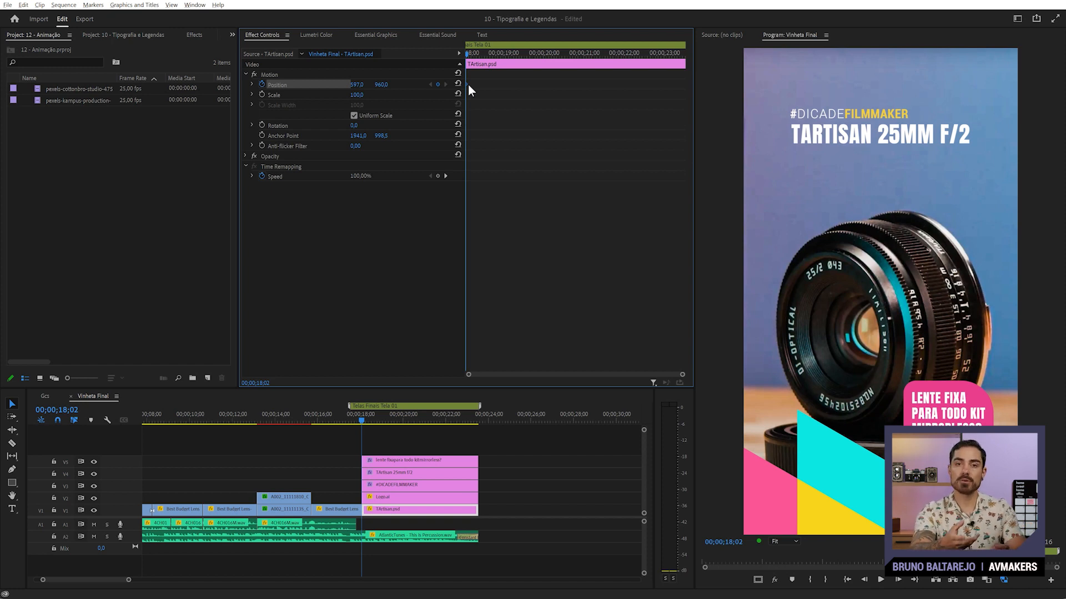
On the last frame of the TArtisan.psd clip, set the horizontal Position to 519 as a second keyframe
drag(468, 57, 688, 65)
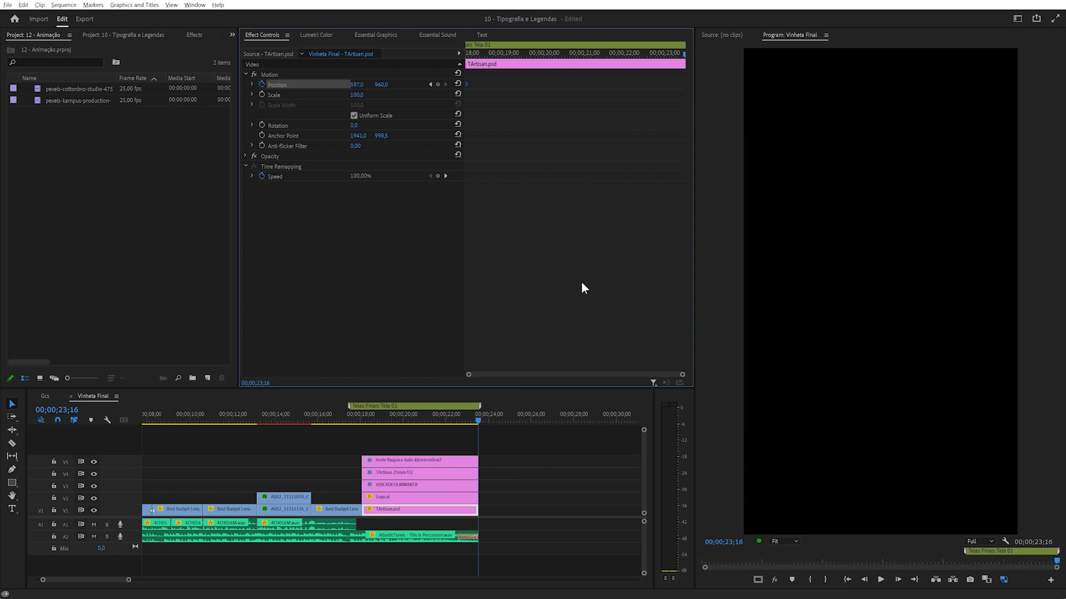
key(Left)
mouse_move(684, 49)
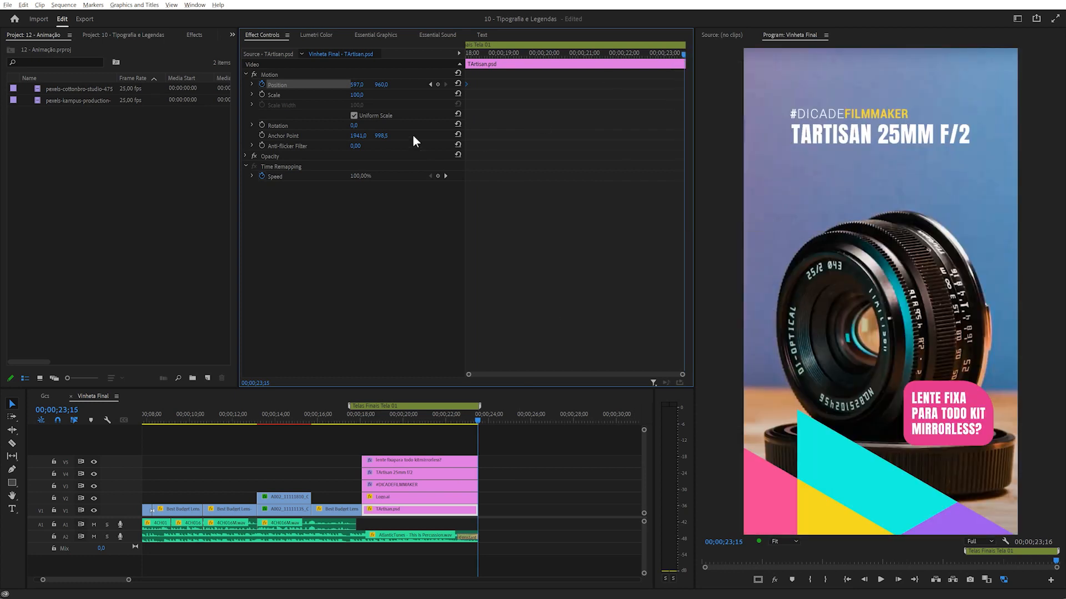
drag(359, 84, 315, 84)
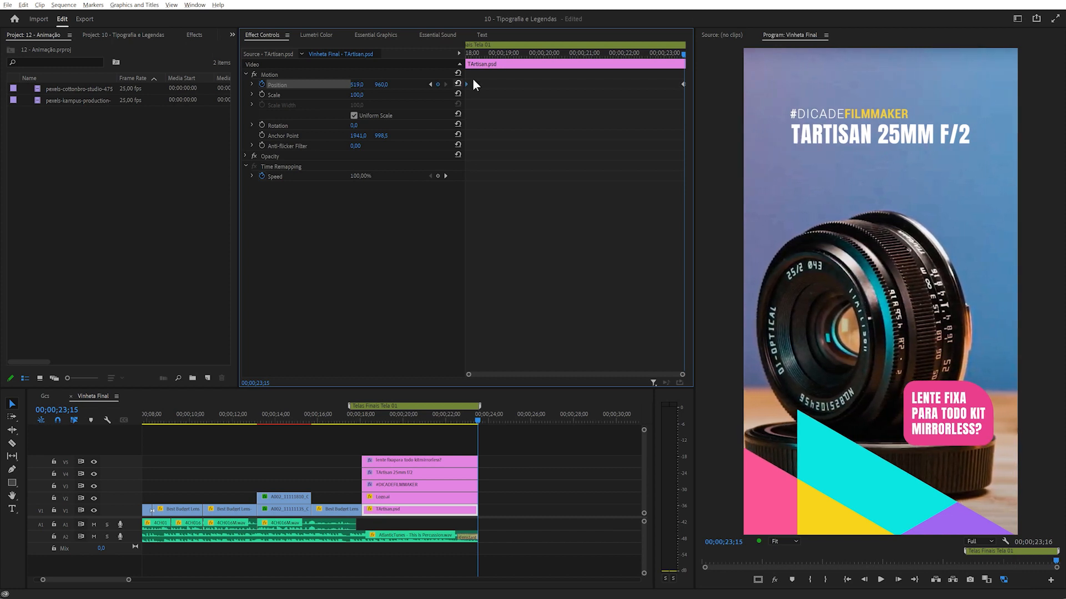
Play back the Position animation of the lens photo from the start of the clip
drag(674, 55, 422, 53)
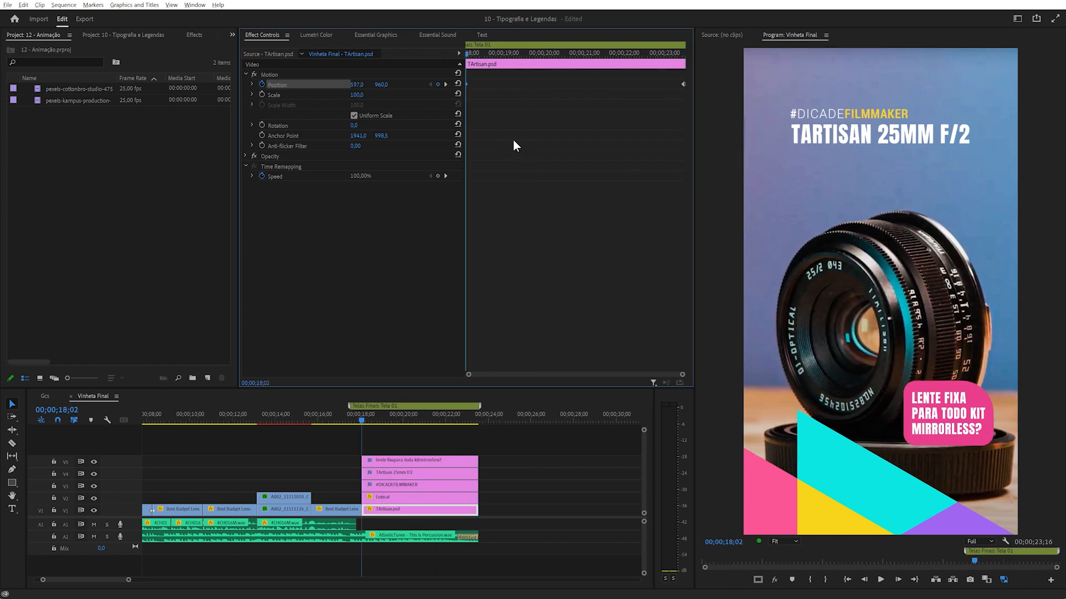
key(space)
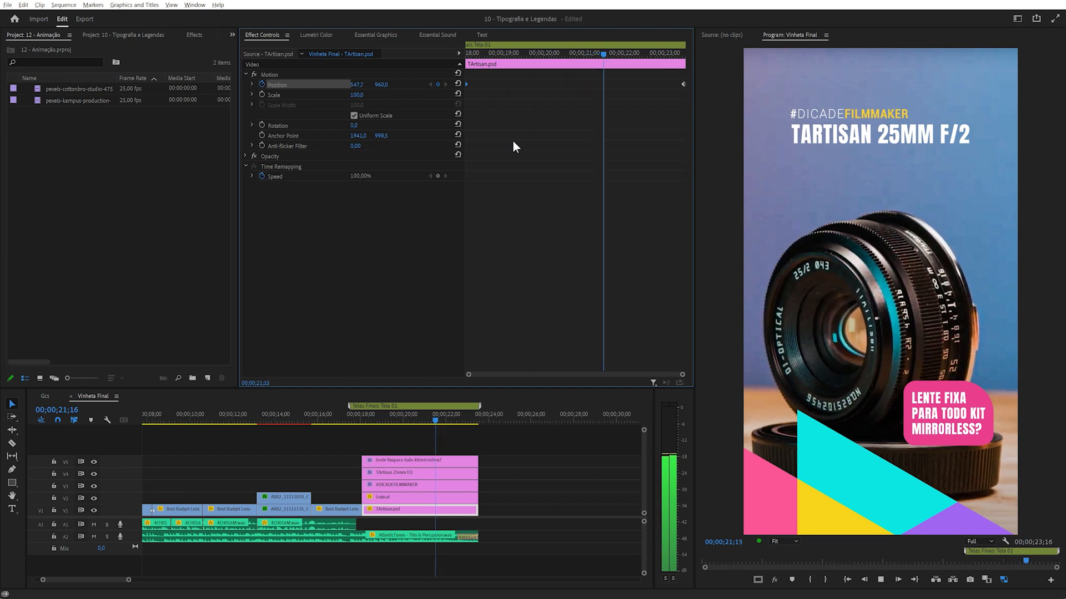
key(space)
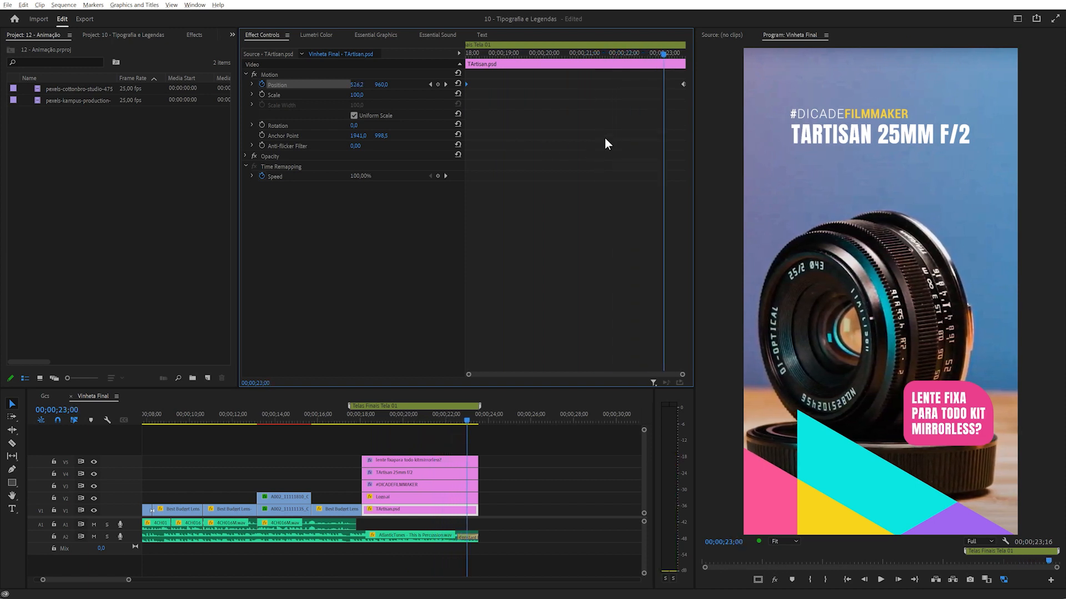
Move the second Position keyframe back to about 00;00;23;00 and apply Ease In temporal interpolation to it
drag(683, 83, 664, 84)
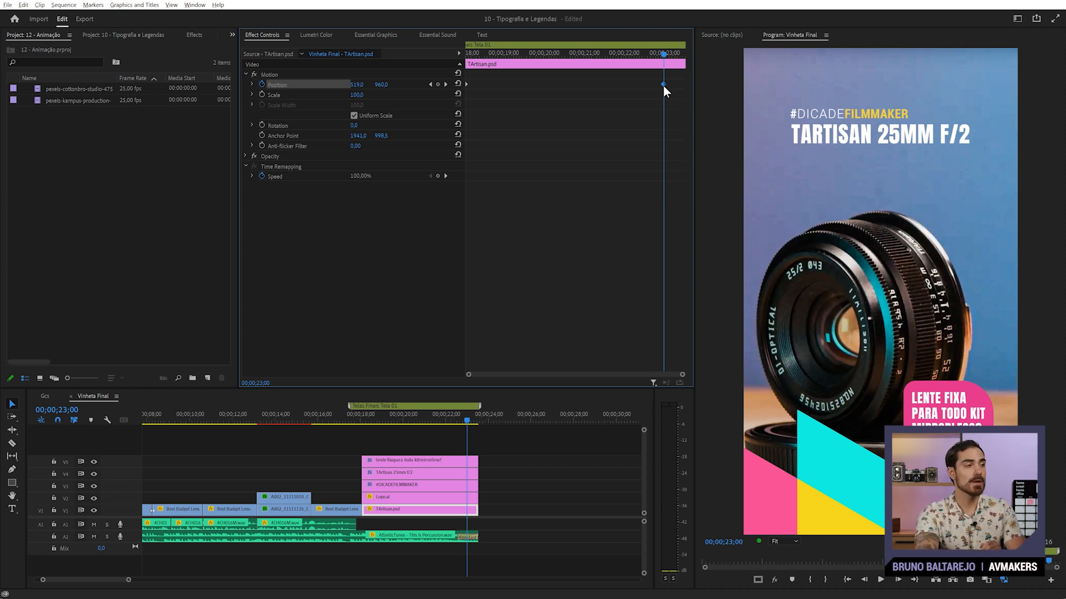
key(Left)
key(Left)
right_click(663, 85)
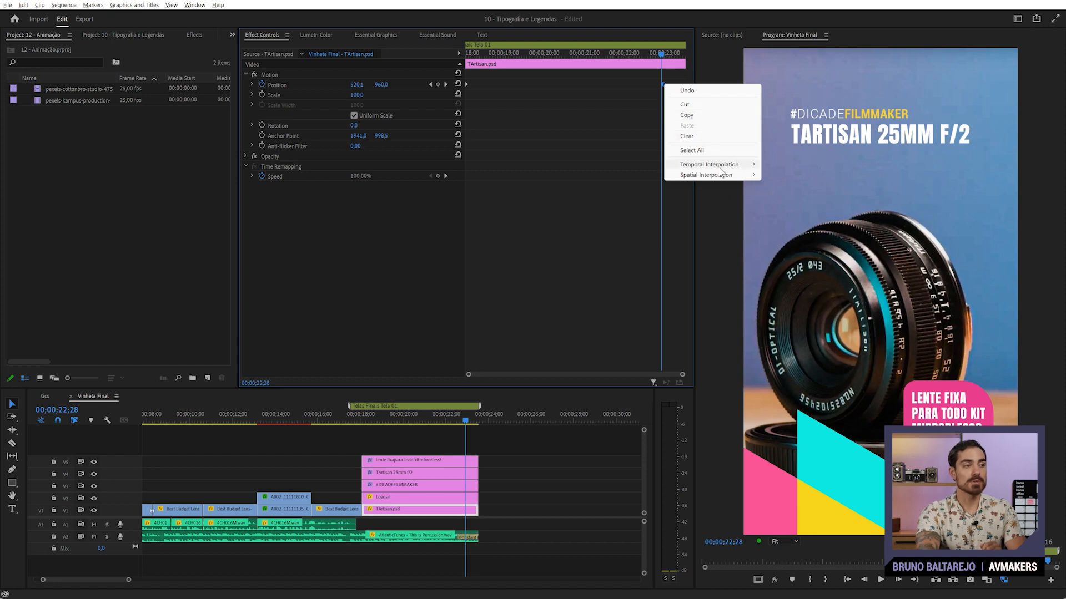
mouse_move(701, 165)
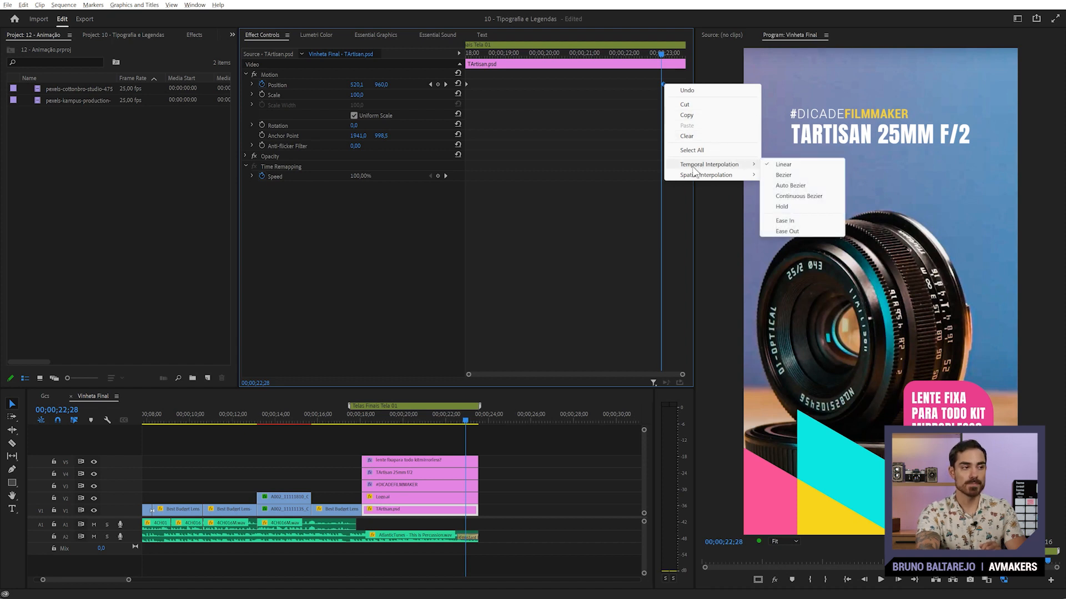
click(793, 221)
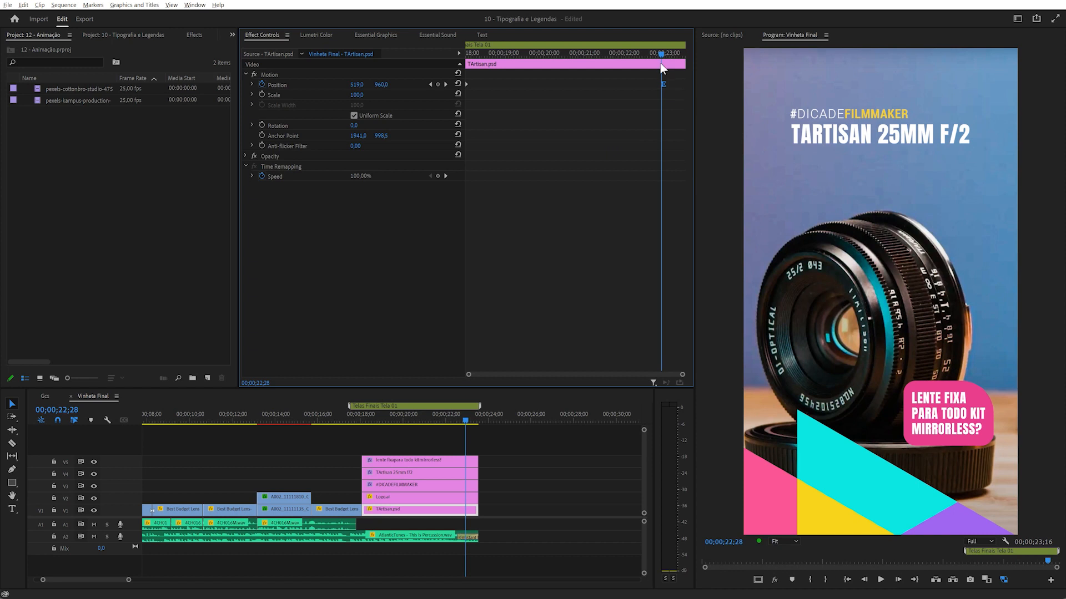
Play back the end of the lens movement to check the easing
drag(659, 61, 627, 62)
key(space)
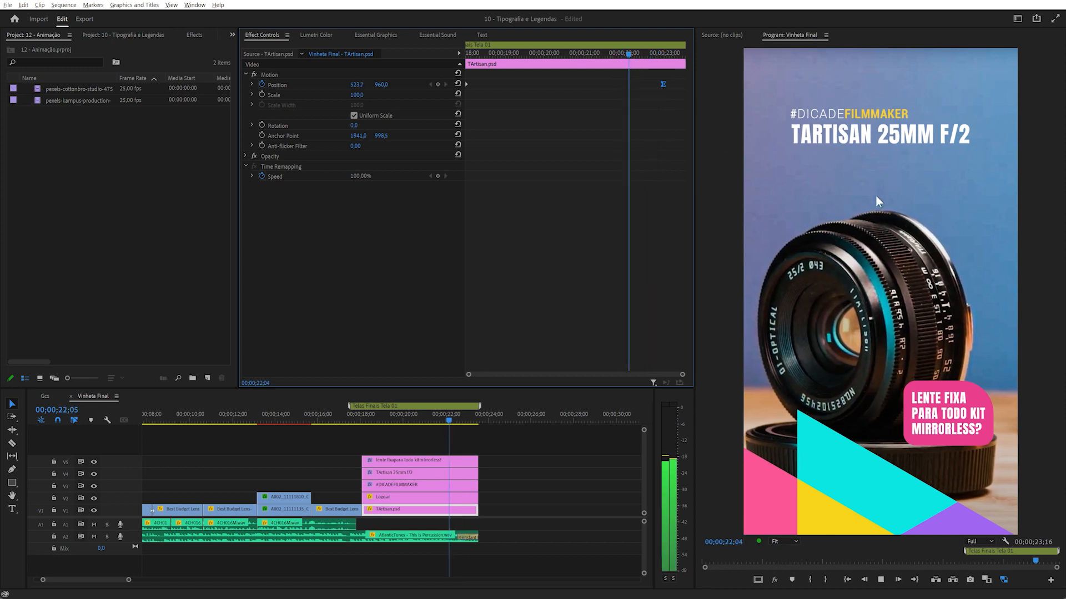
click(595, 54)
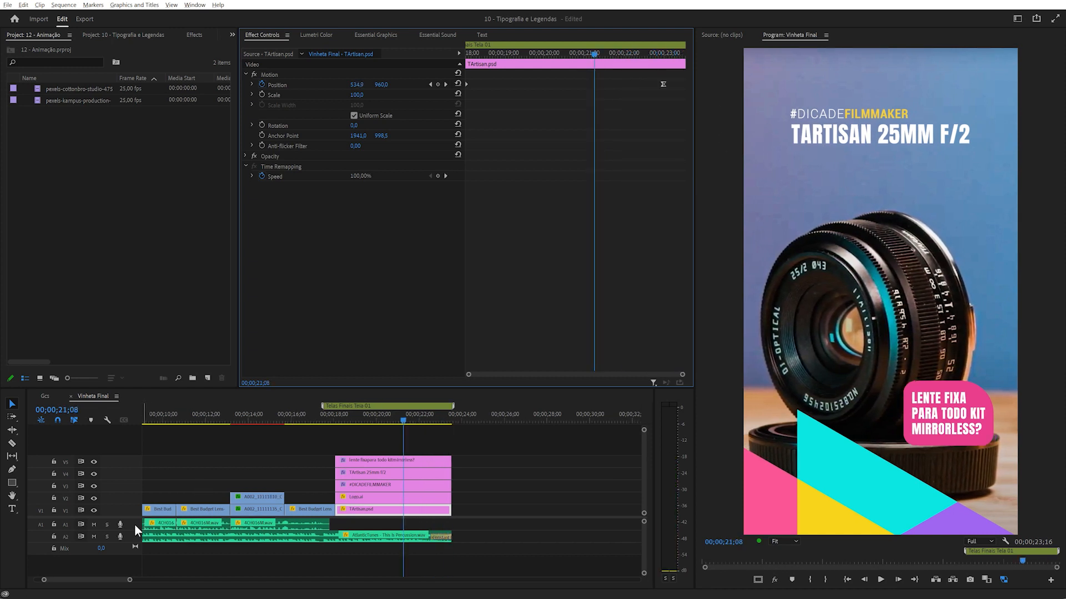
Mute audio tracks A1 and A2 and replay the final part of the lens animation
click(94, 536)
click(94, 525)
click(593, 54)
key(space)
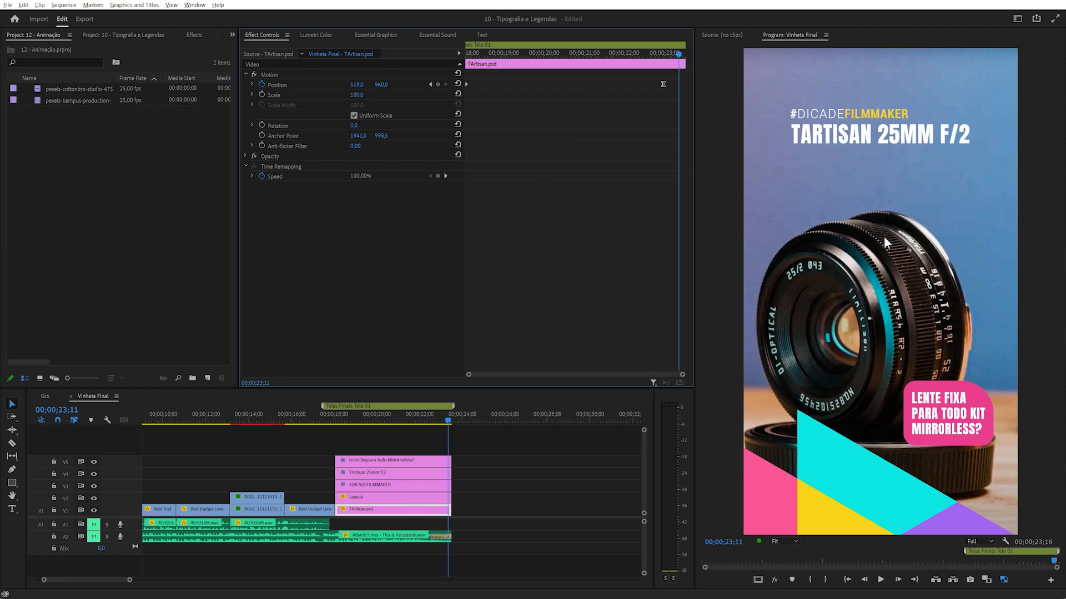
Trim the start of the pink "Lente fixa para todo kit mirrorless?" graphic on V5 to about 00;00;18;23
click(345, 420)
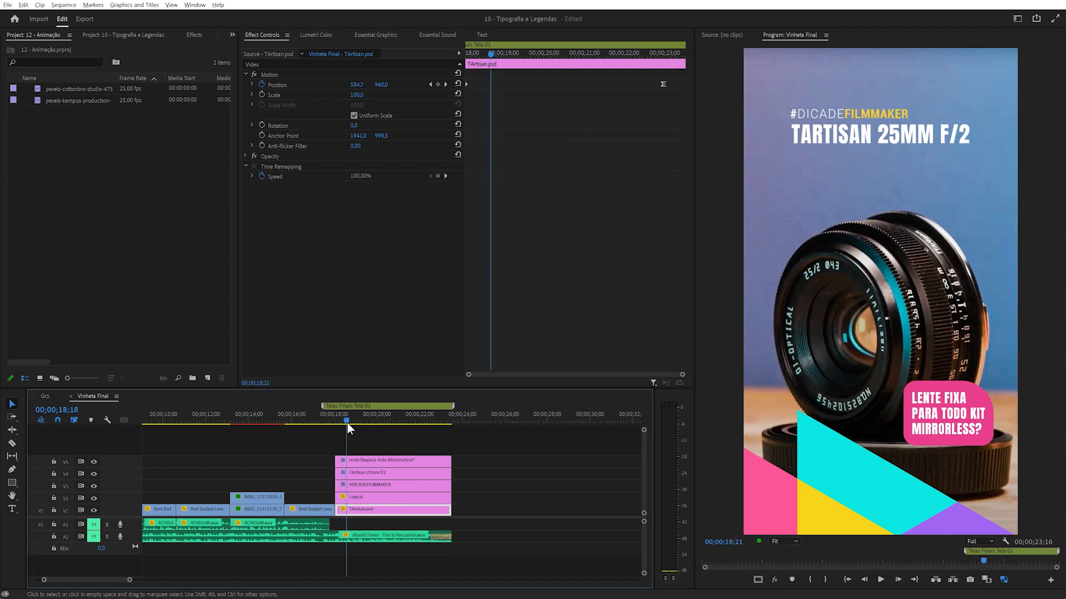
click(355, 460)
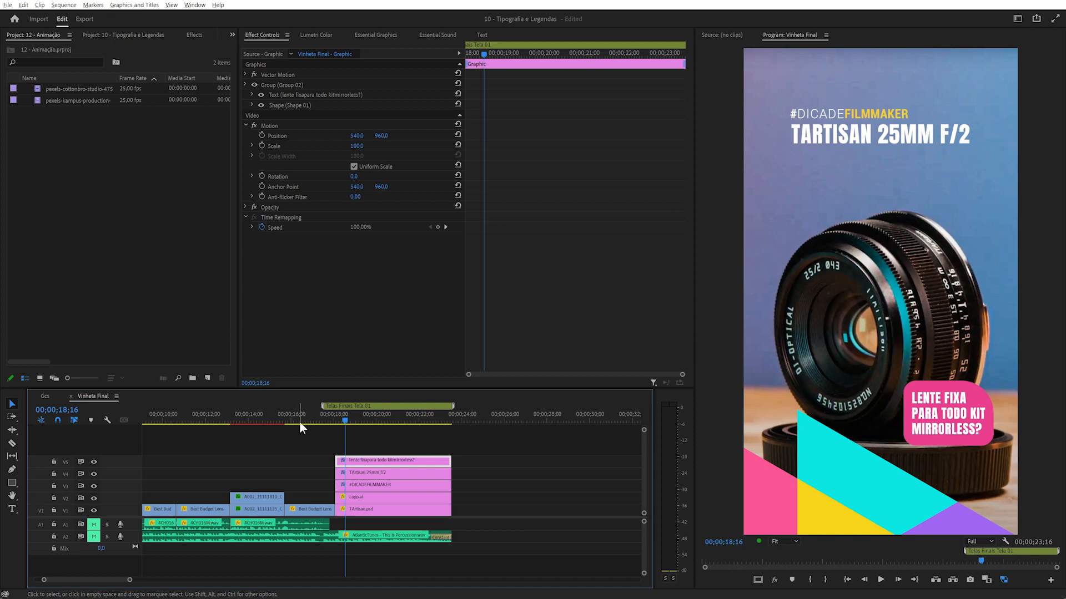
click(351, 422)
click(350, 424)
scroll(380, 462, up, 5)
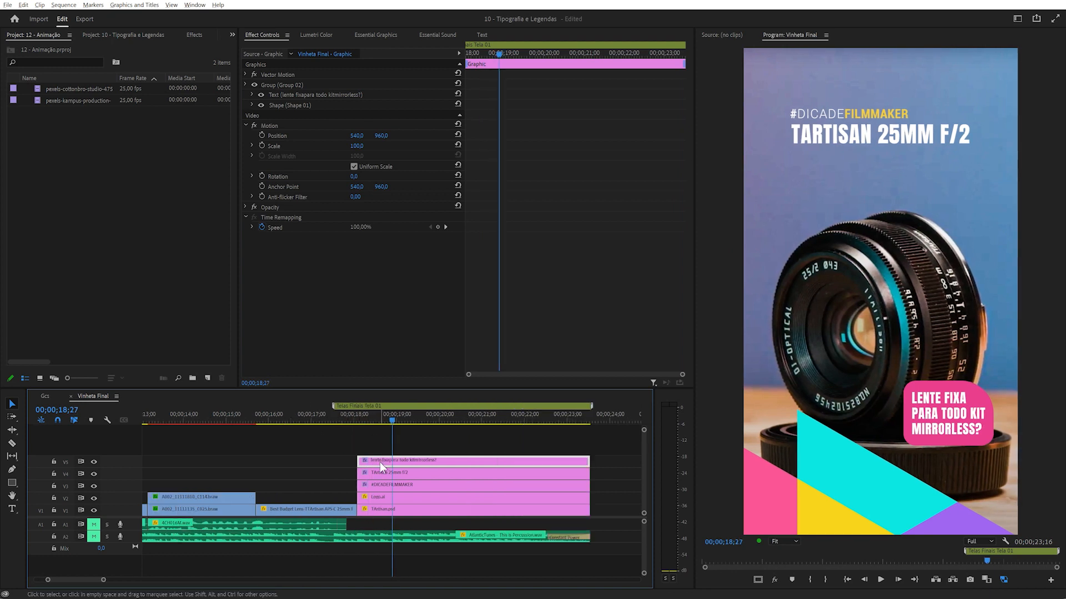
drag(324, 461, 381, 461)
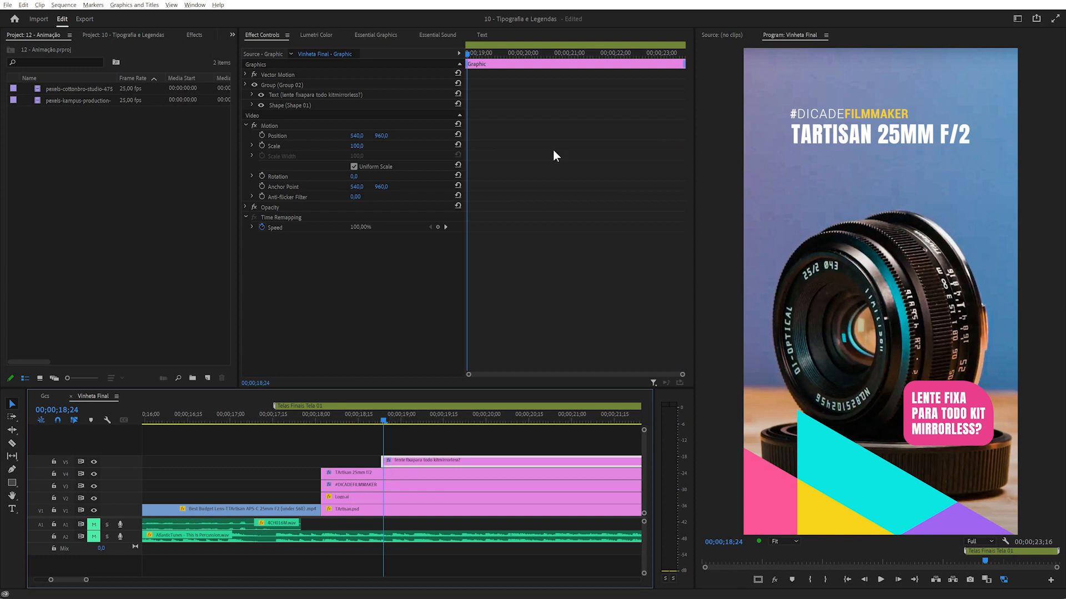
On the first frame of the pink text graphic, turn on Scale keyframing and set the Scale to 0
click(480, 54)
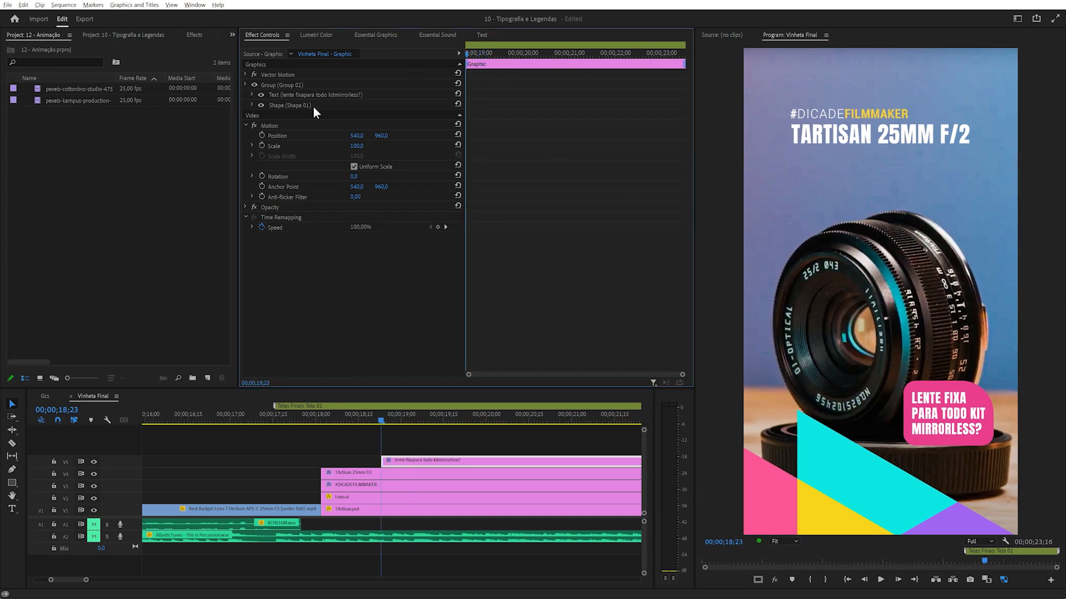
click(261, 145)
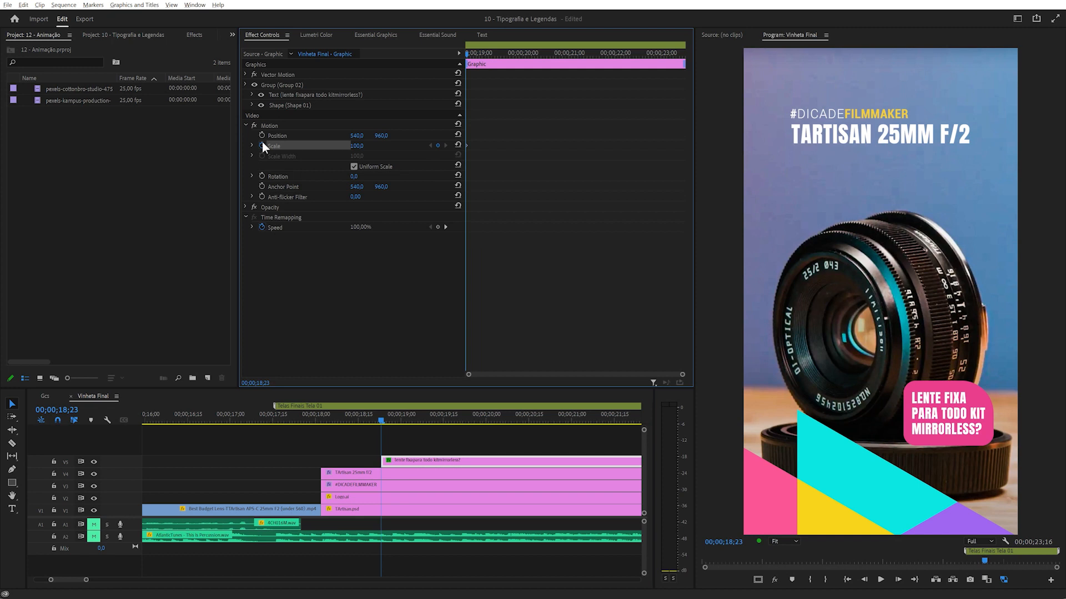
click(362, 145)
text(0)
key(Return)
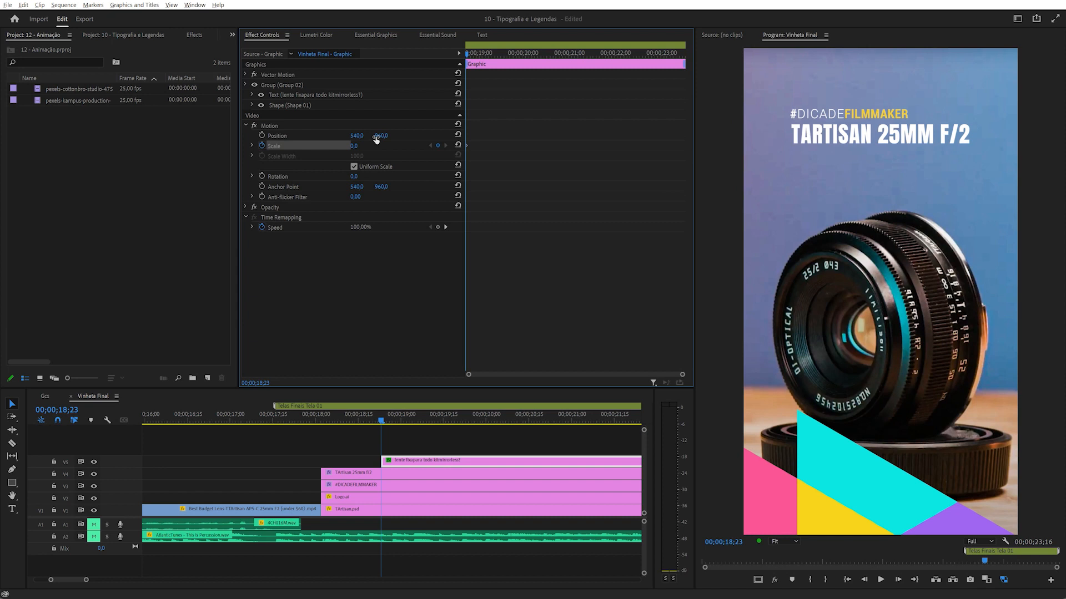
Set a second Scale keyframe of 100 on the pink graphic at 00;00;19;03
key(shift+Right)
key(shift+Left)
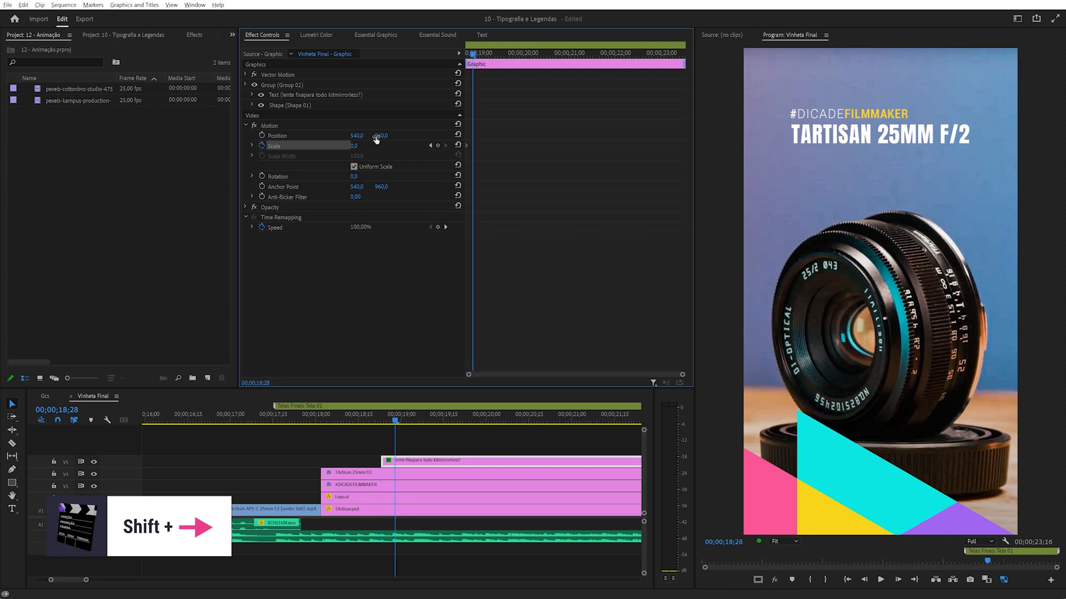
key(shift+Right)
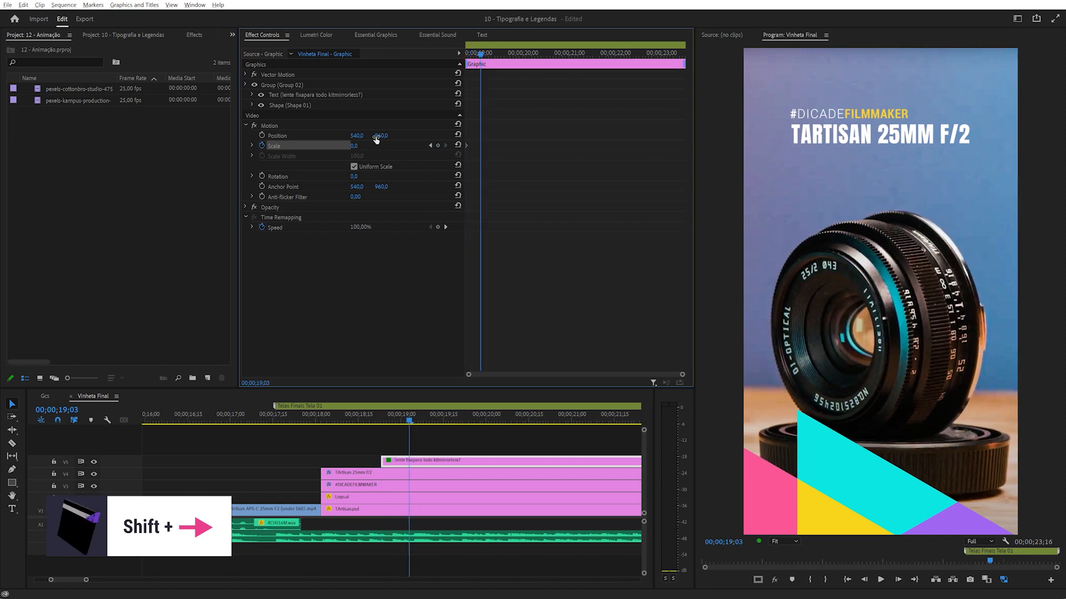
click(355, 146)
text(1)
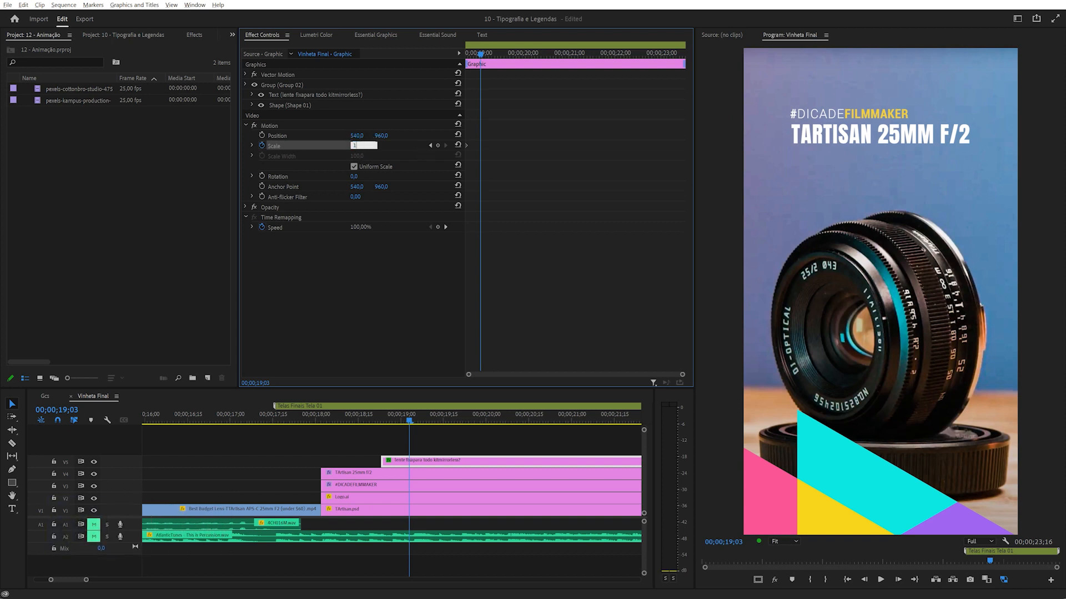
text(00)
key(Return)
Play back the pink graphic's scale-up from its first frame to check the speed
drag(480, 54, 442, 57)
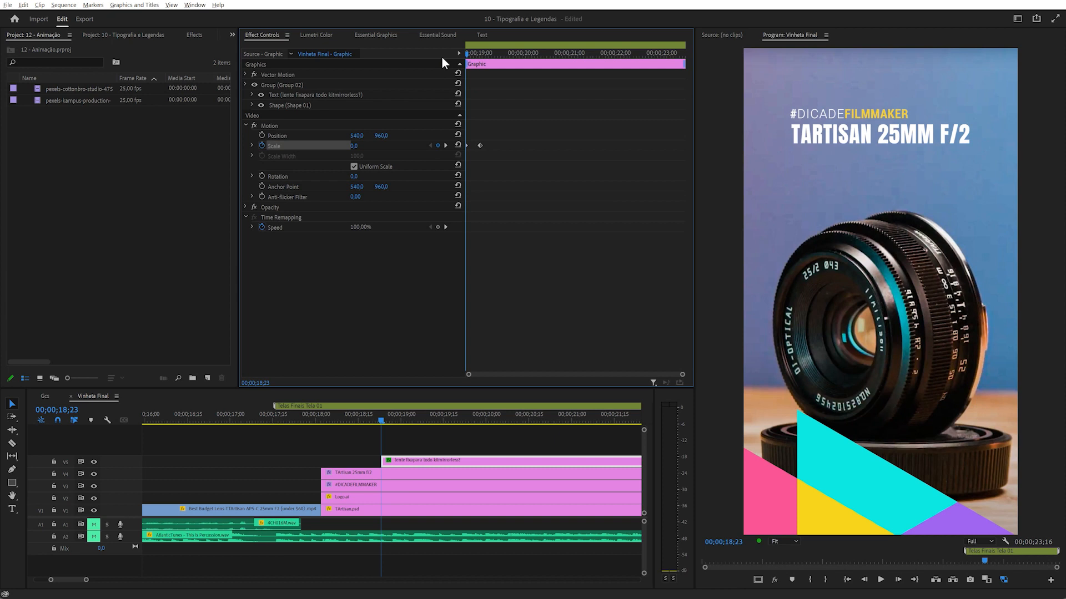
key(space)
key(space)
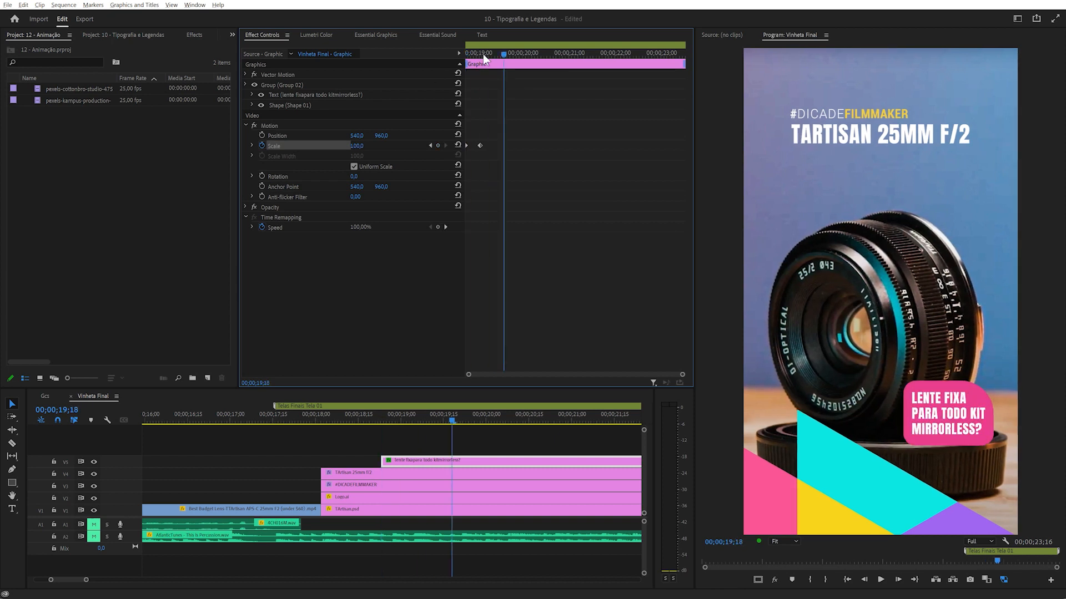
drag(479, 57, 458, 59)
key(space)
drag(473, 56, 461, 58)
Expand the Scale graph and lower the incoming velocity at the second keyframe so the growth eases out
key(=)
key(=)
click(252, 146)
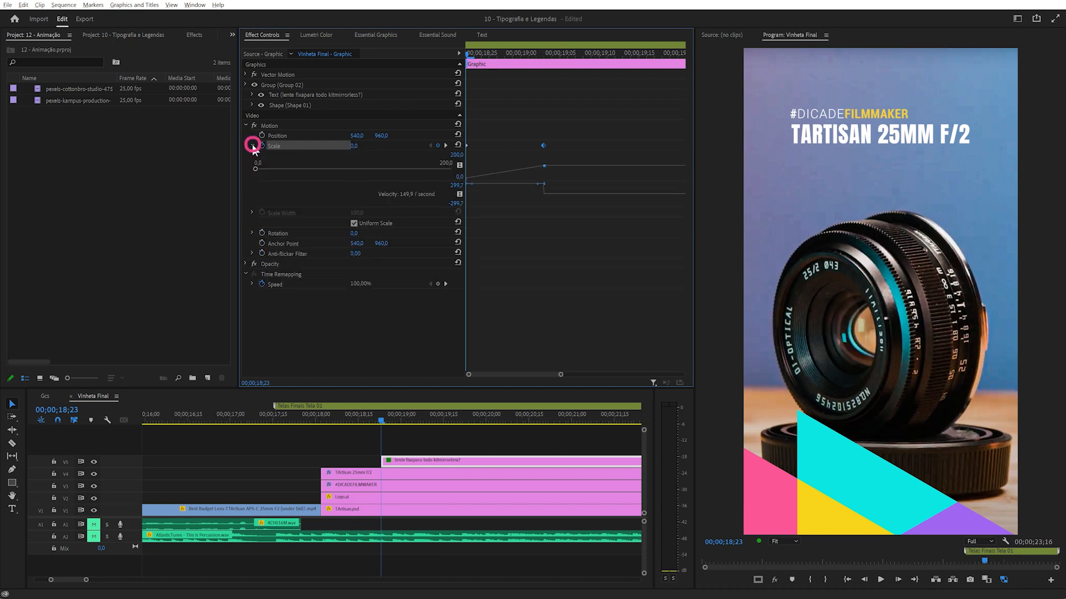
key(=)
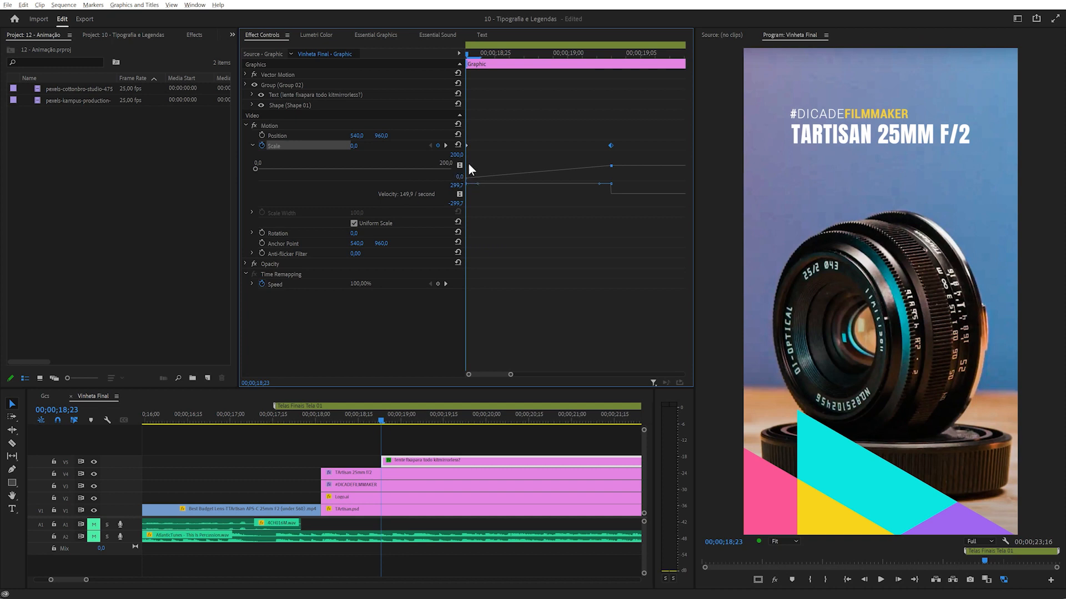
drag(471, 54, 438, 56)
drag(599, 184, 578, 198)
scroll(556, 192, down, 4)
scroll(519, 136, up, 2)
Move the second Scale keyframe to about 00;00;19;25 to slow the growth, and replay the animation
key(space)
key(space)
drag(482, 54, 463, 55)
key(space)
scroll(570, 154, down, 3)
drag(503, 146, 591, 145)
click(507, 83)
key(space)
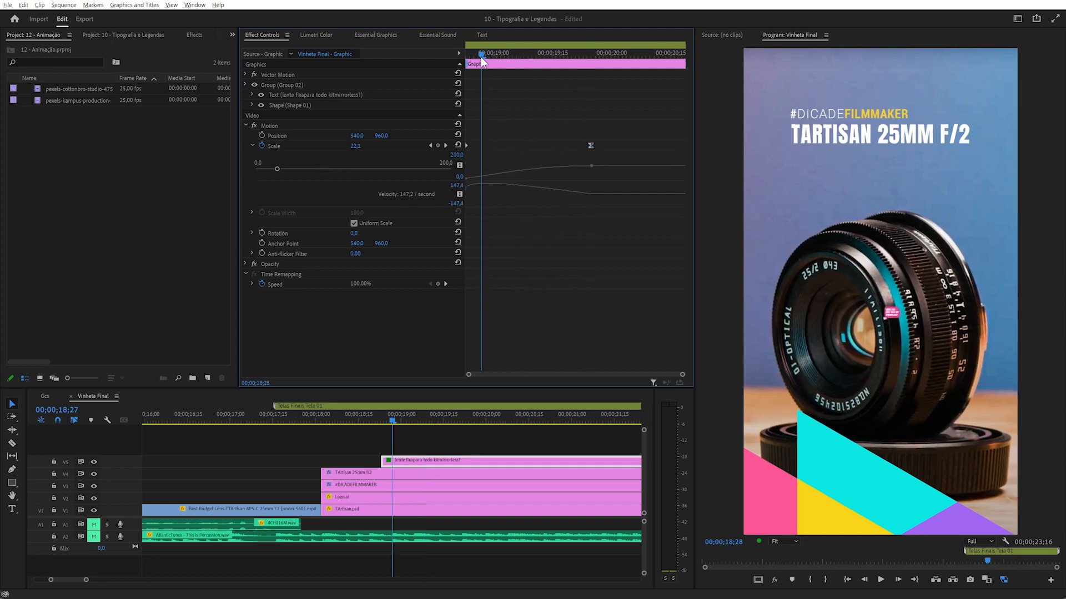
key(space)
Move the pink graphic's anchor point to its box's centre, and from there to the lower-left corner, at about 653, 1558
drag(546, 54, 592, 72)
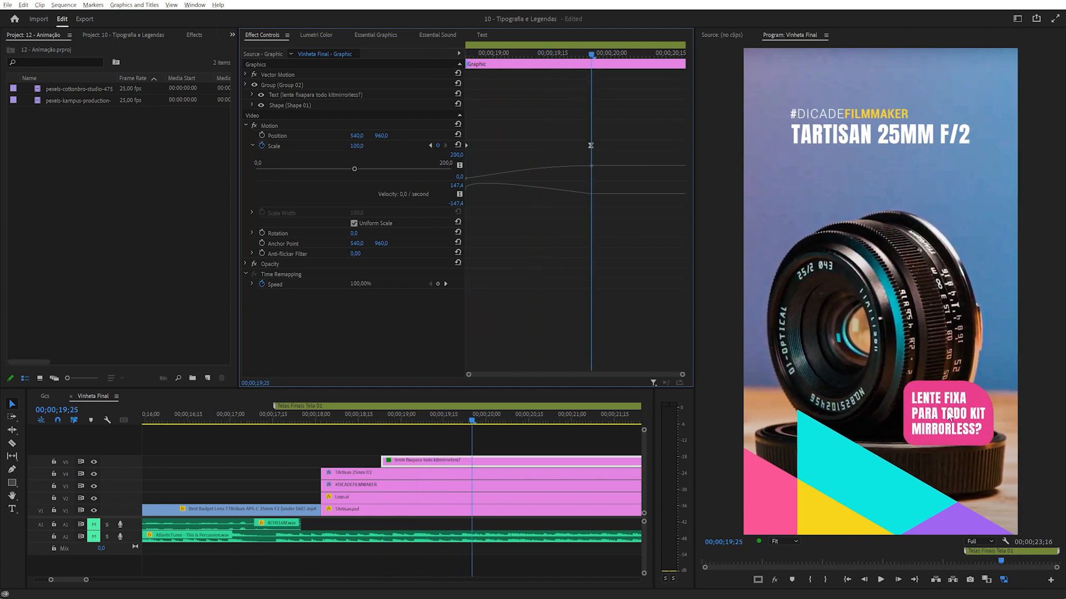
click(276, 126)
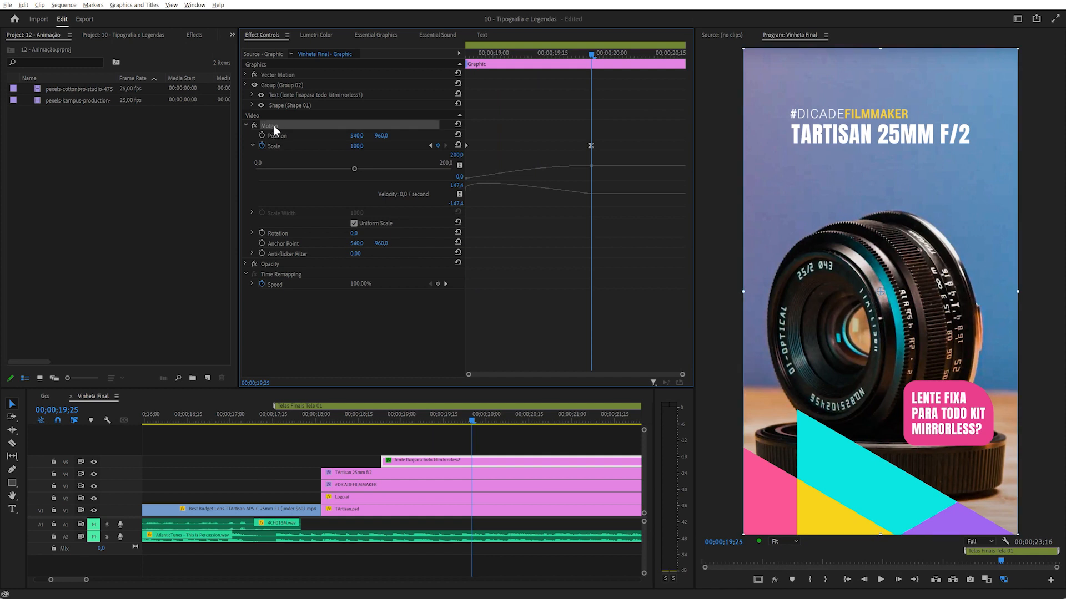
click(881, 292)
drag(882, 293, 946, 422)
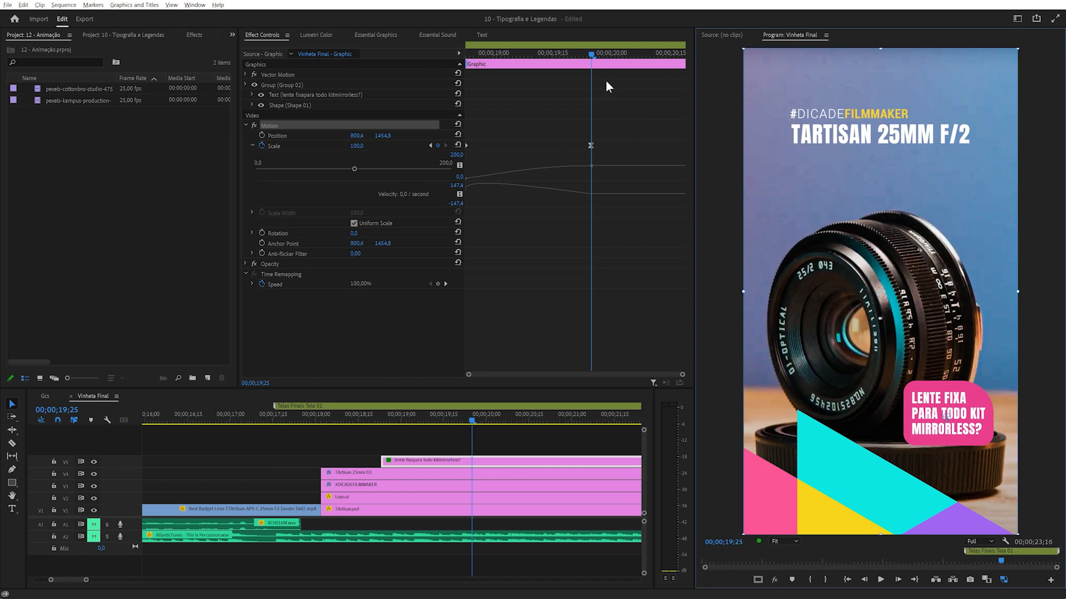
mouse_move(587, 61)
mouse_down()
mouse_move(468, 62)
mouse_move(591, 64)
mouse_up()
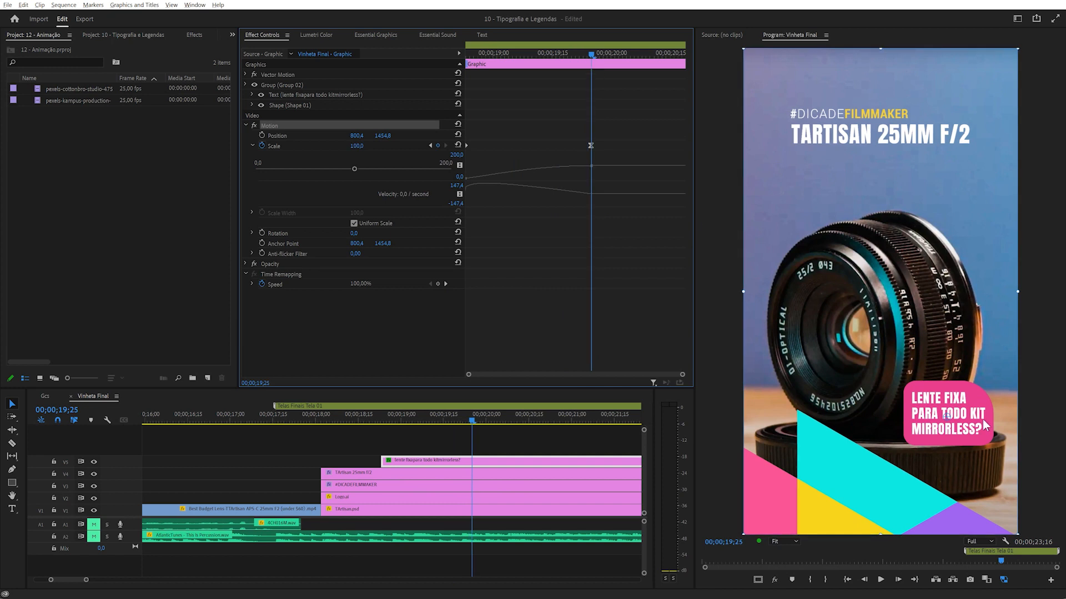
drag(948, 423, 909, 444)
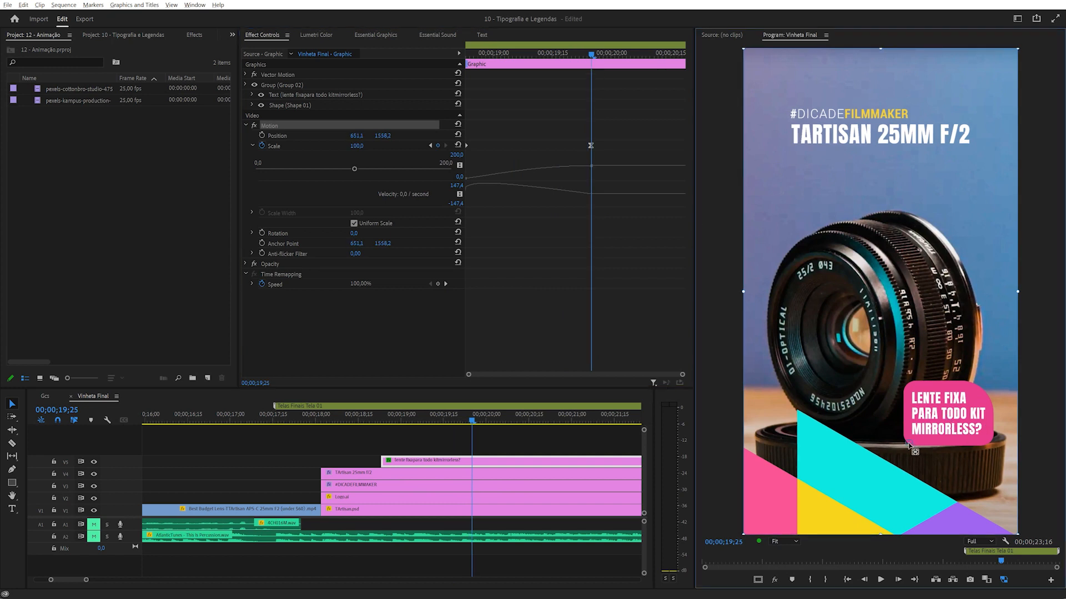
Play back the pink graphic growing from its new anchor point
drag(588, 55, 509, 85)
click(424, 444)
key(minus)
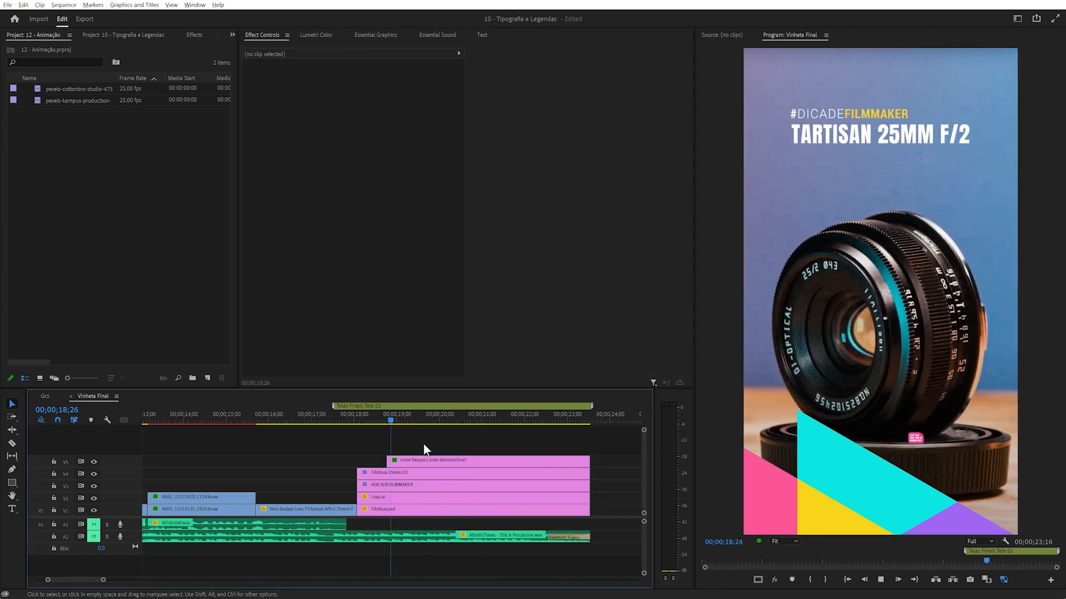
Reshape the handles of both Scale keyframes so the pink graphic grows past 100 and settles back elastically
click(422, 461)
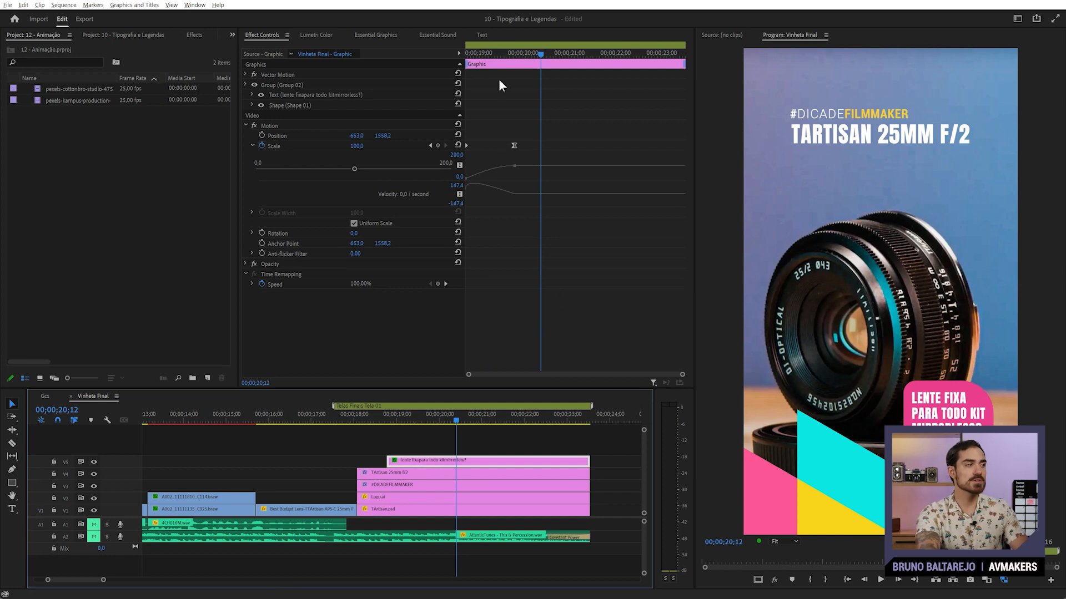
drag(486, 53, 450, 55)
key(=)
key(=)
key(-)
click(285, 146)
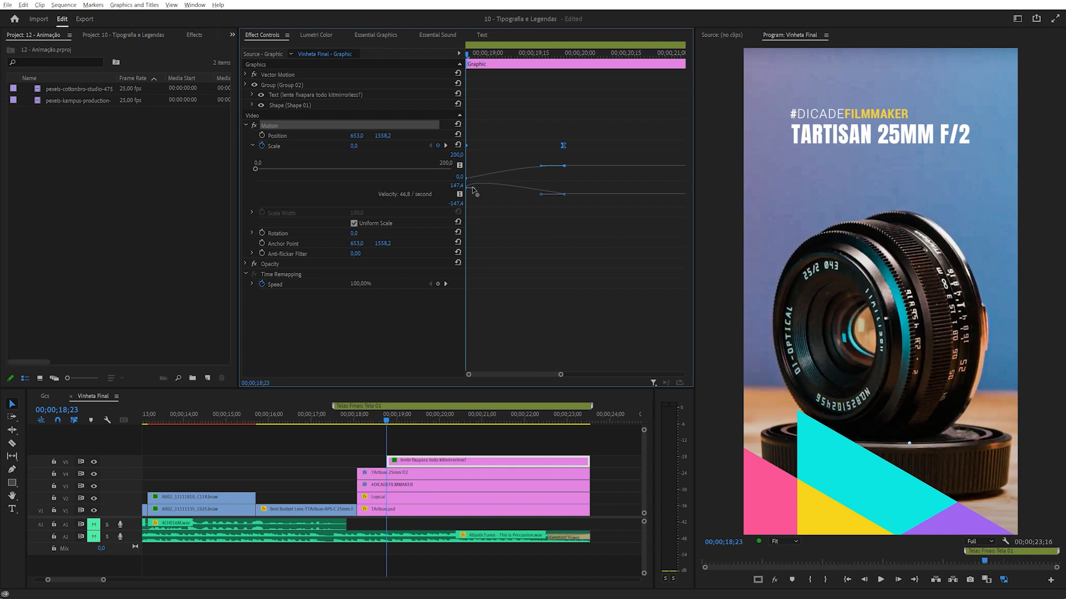
drag(476, 192, 554, 196)
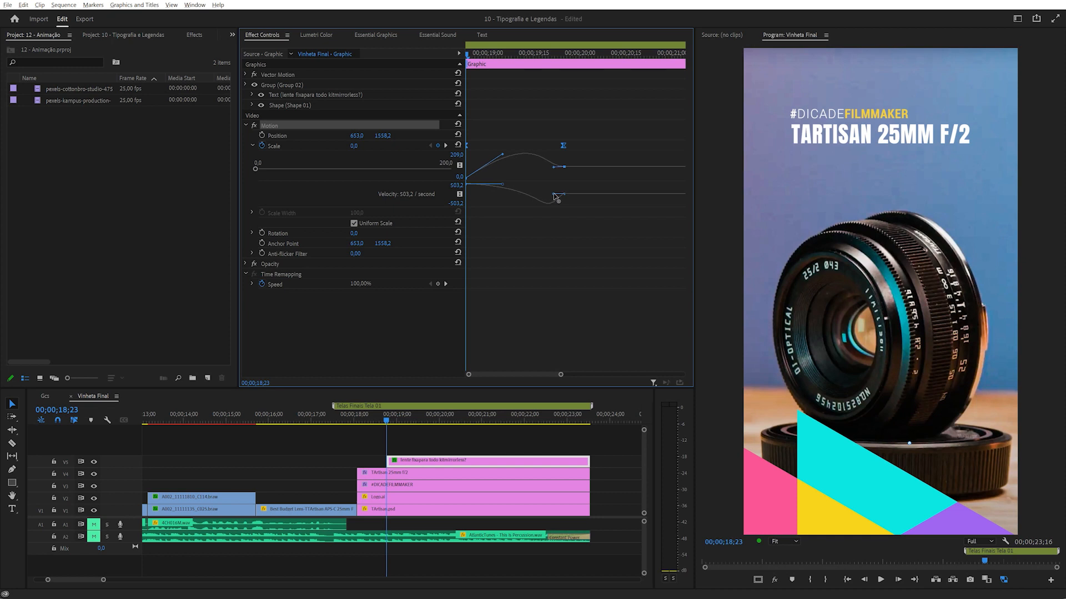
drag(557, 196, 555, 194)
mouse_move(504, 156)
mouse_down()
mouse_move(516, 168)
mouse_move(560, 172)
mouse_move(550, 158)
mouse_move(509, 162)
mouse_up()
drag(556, 166, 556, 165)
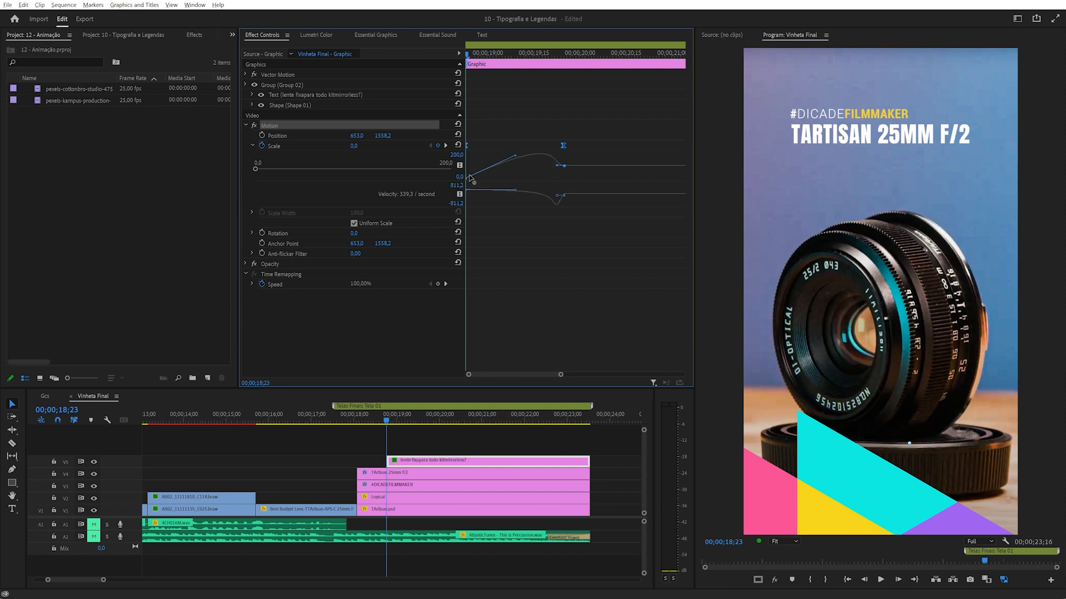
drag(558, 198, 553, 194)
Replay the end screen to judge the strength of the pink graphic's elastic overshoot
click(421, 439)
key(minus)
key(space)
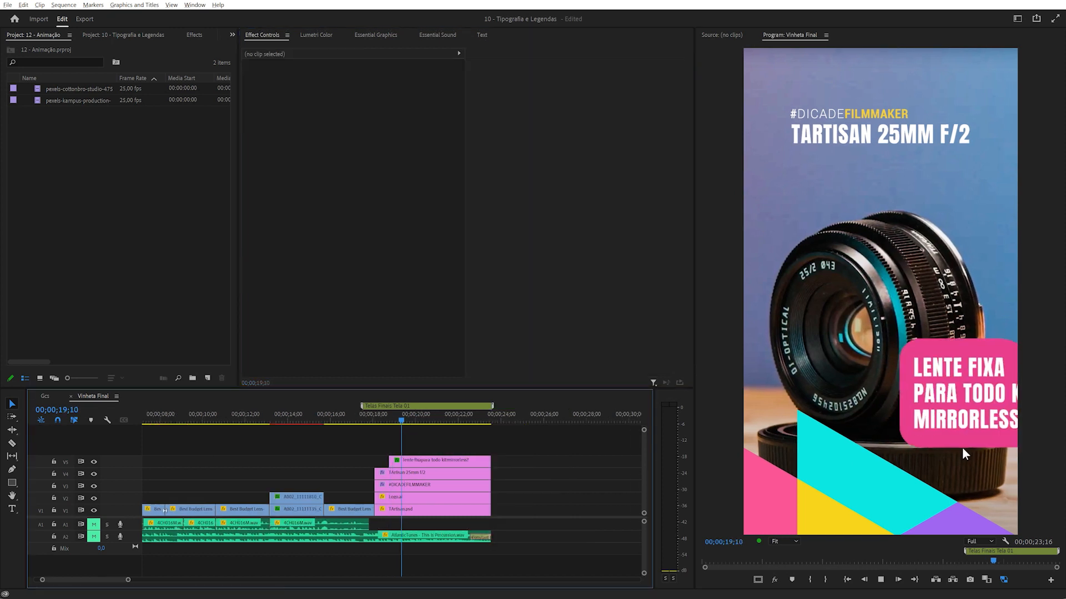
key(space)
click(392, 423)
key(space)
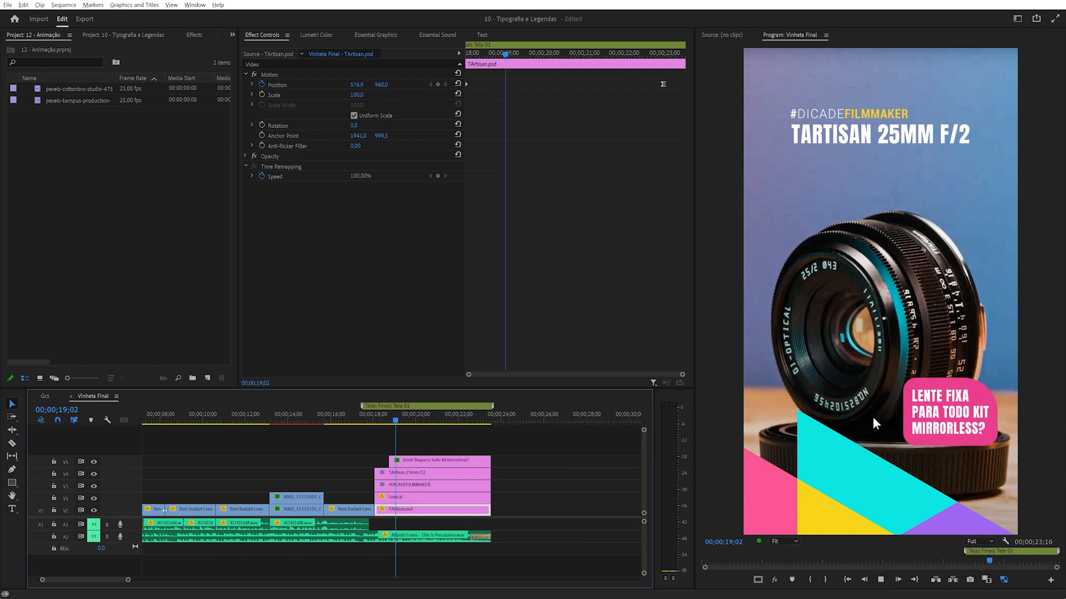
drag(423, 423, 406, 423)
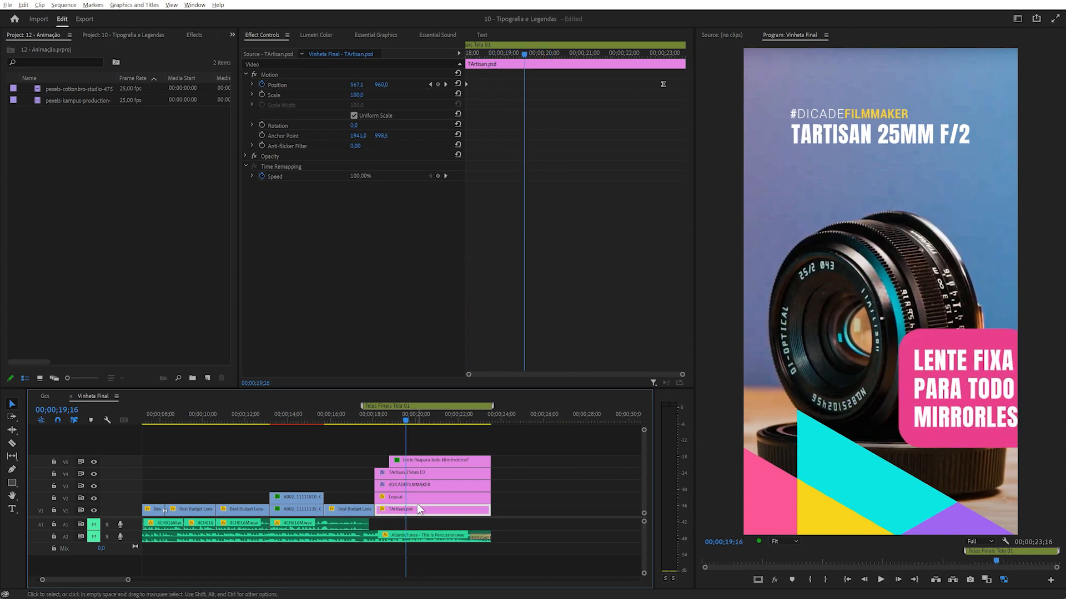
click(513, 493)
Lower the Scale curve handles of the pink graphic to soften the overshoot, and replay the animation
click(432, 461)
click(271, 125)
click(278, 148)
scroll(488, 159, up, 3)
scroll(542, 154, down, 2)
mouse_move(516, 156)
mouse_down()
mouse_move(530, 170)
mouse_move(553, 163)
mouse_move(515, 162)
mouse_up()
drag(555, 201, 548, 195)
drag(518, 56, 449, 58)
key(minus)
key(space)
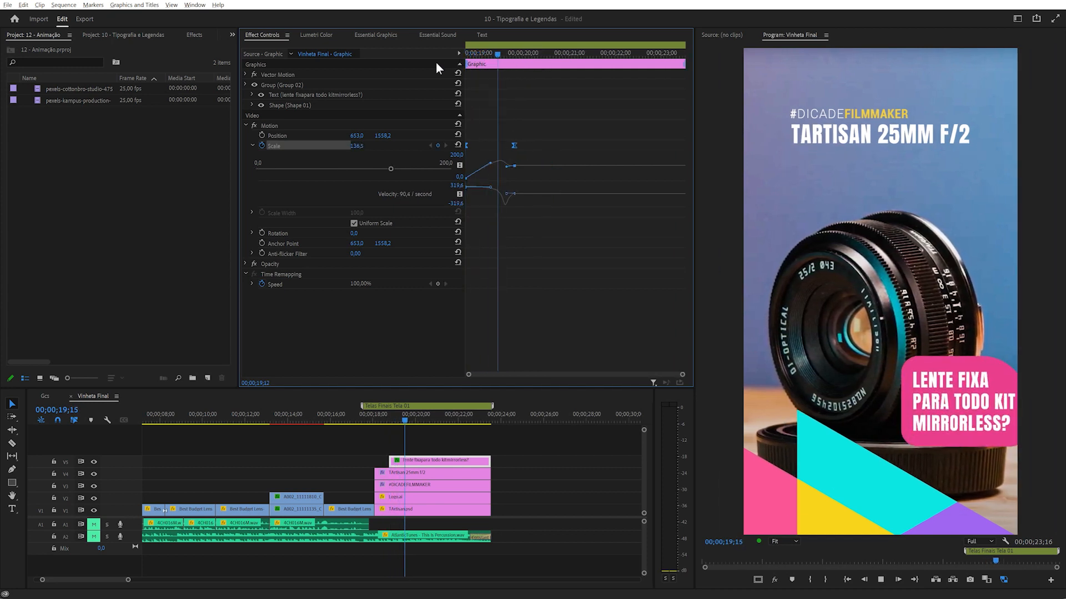
key(space)
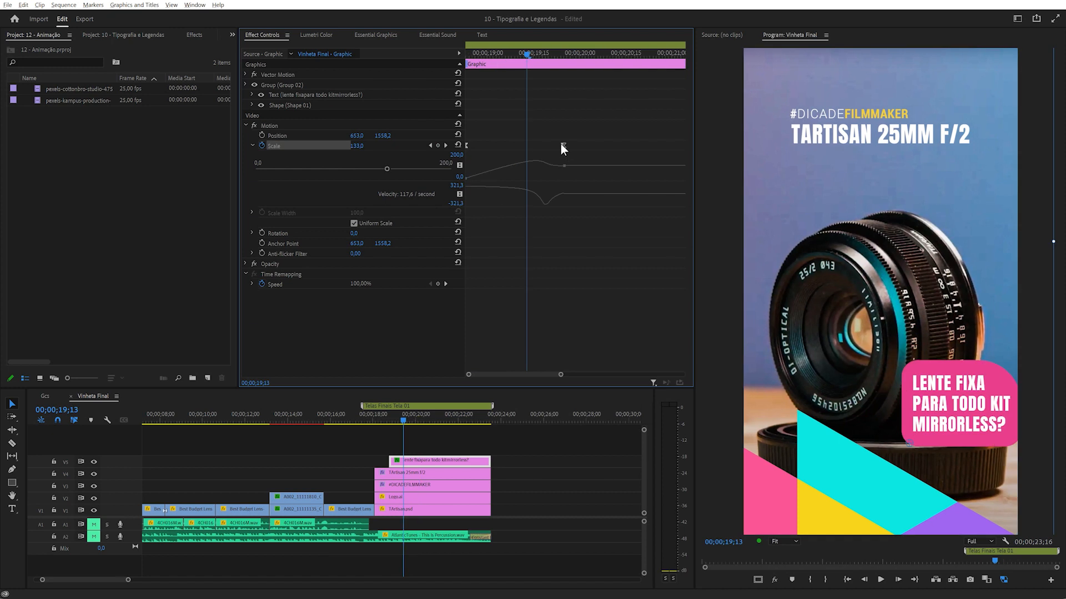
Move the last Scale keyframe a few frames earlier and flatten the overshoot further, replaying to check the bounce
drag(560, 142, 506, 169)
key(space)
key(shift+Up)
key(space)
key(shift+Up)
key(space)
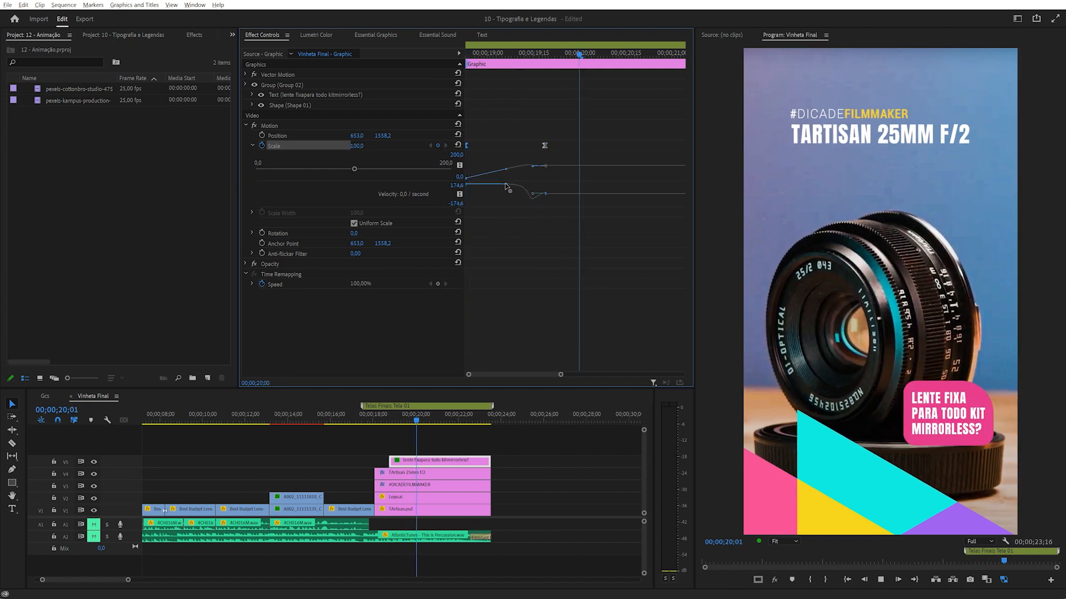
key(space)
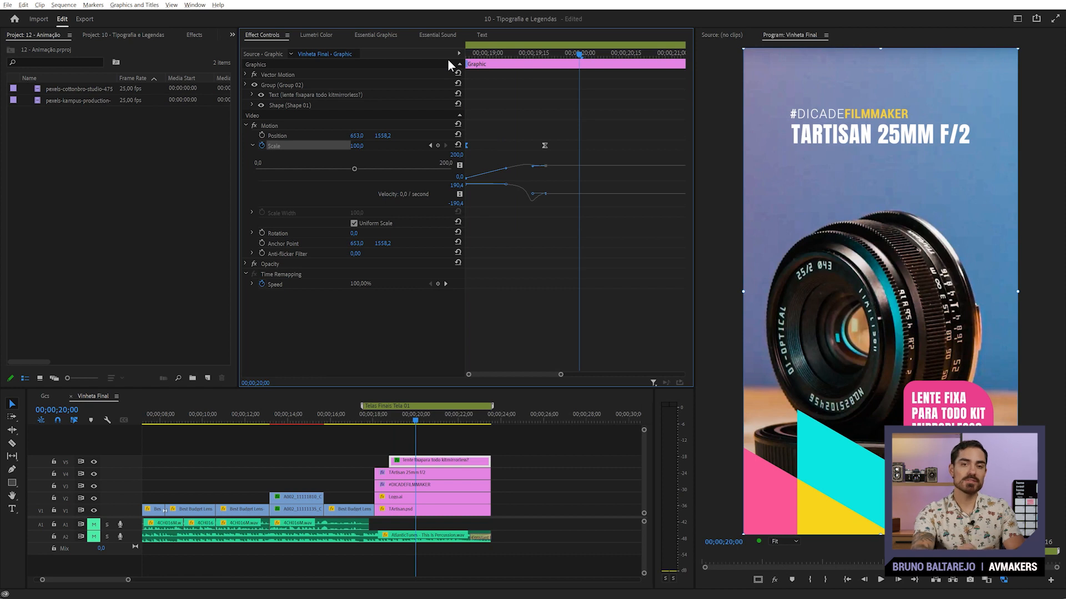
Save the pink graphic's Motion settings as a preset named "Elástico", with the type Anchor to In Point
right_click(278, 145)
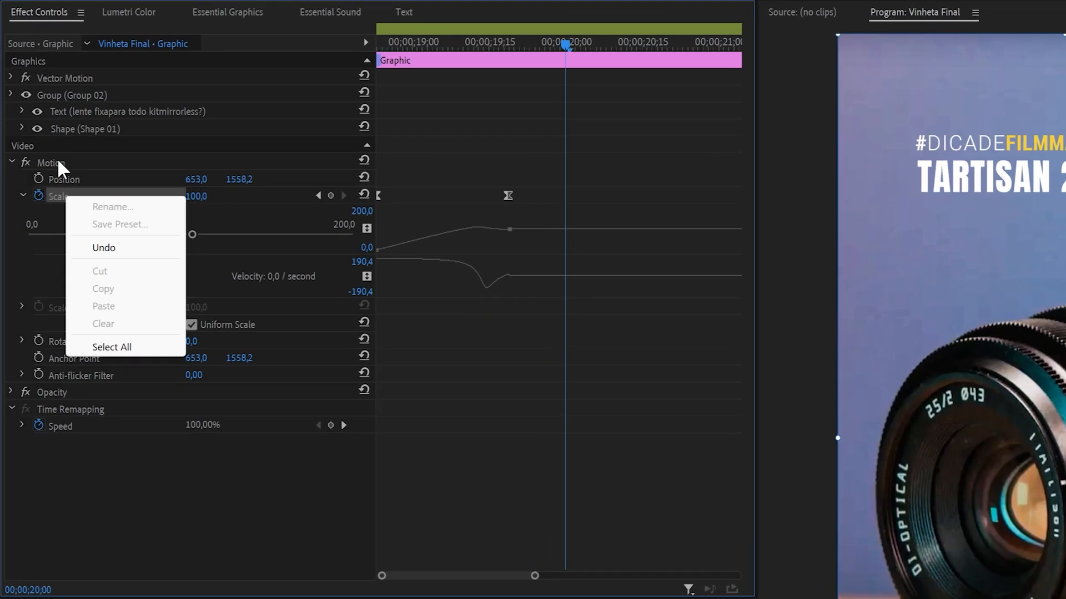
right_click(59, 163)
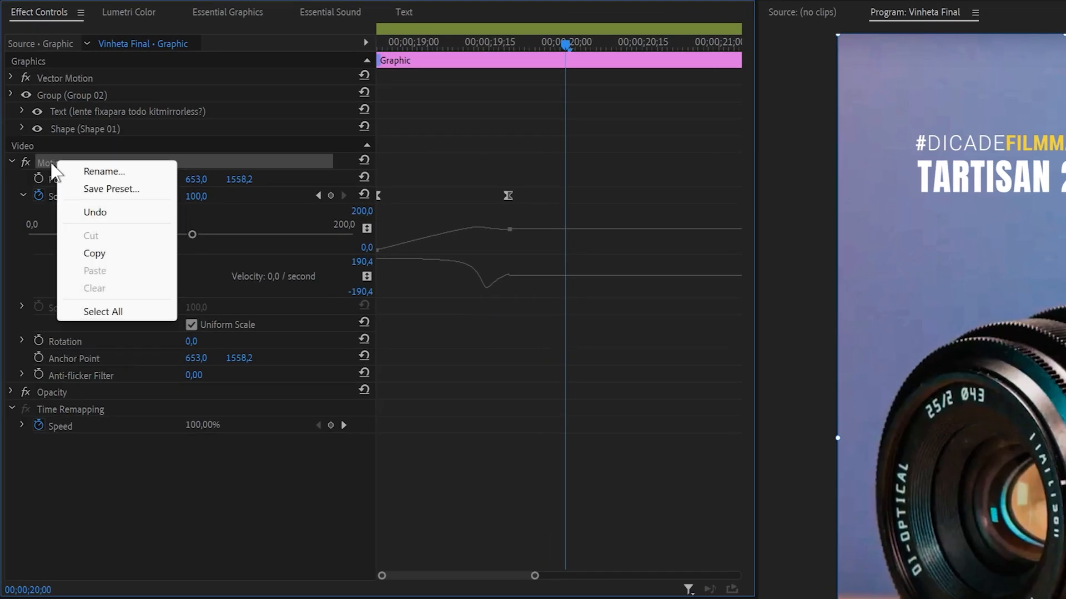
click(91, 191)
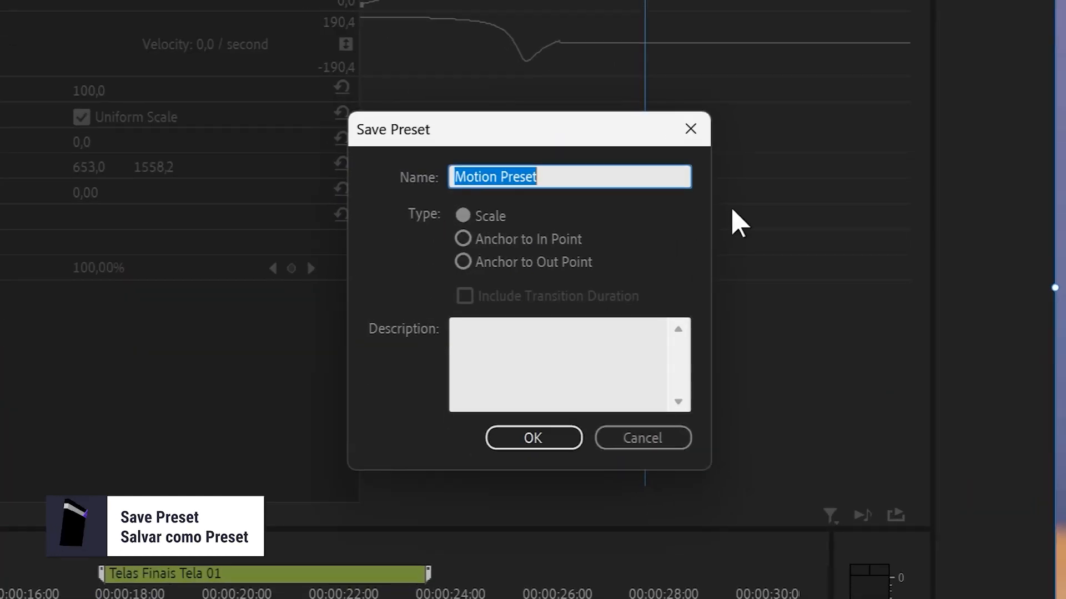
text(Elástico)
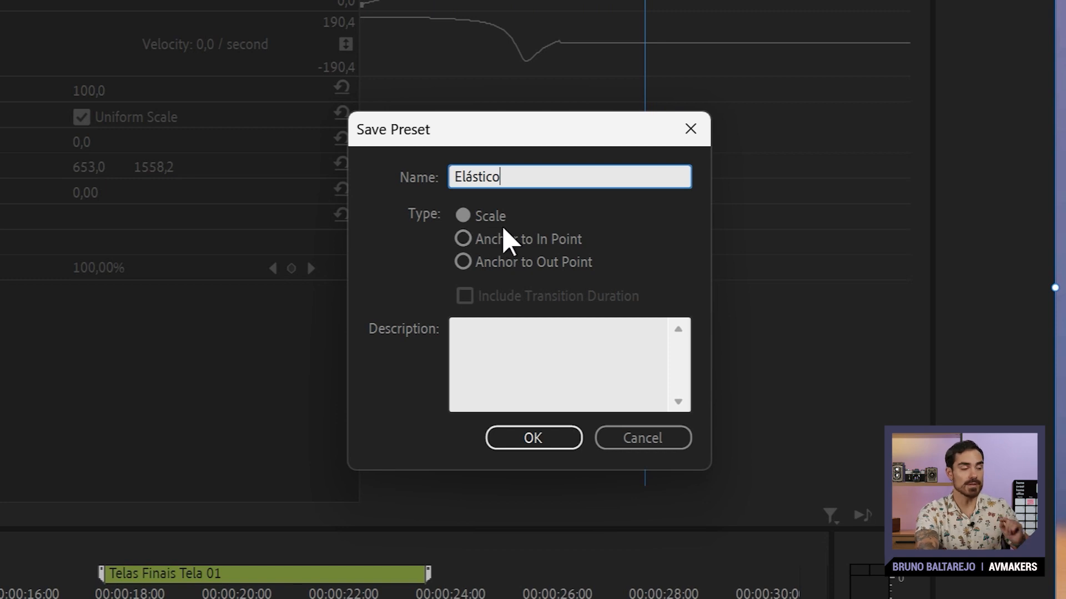
click(471, 242)
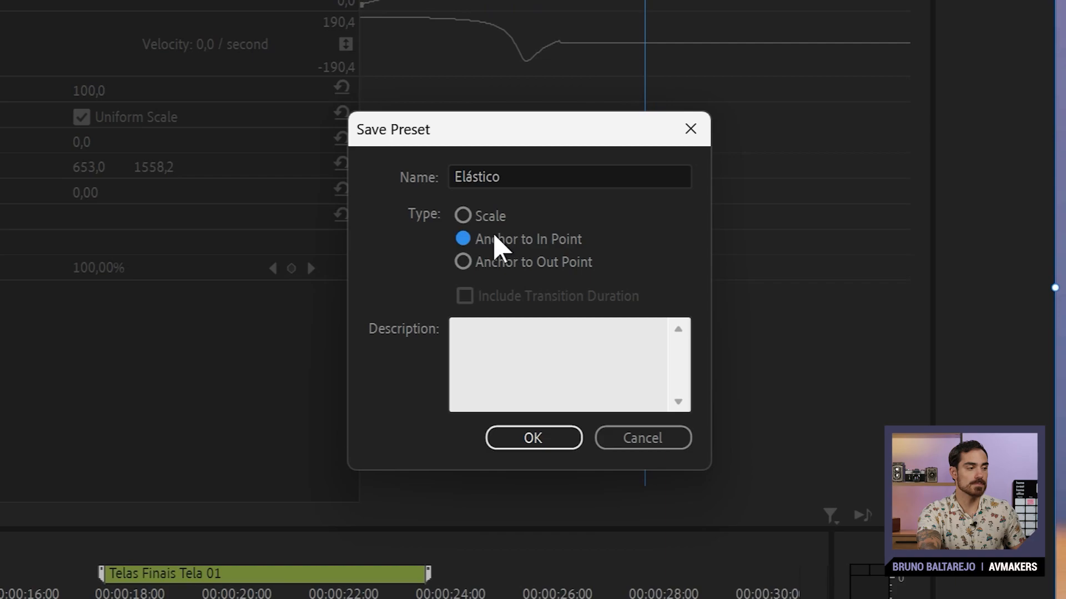
click(531, 439)
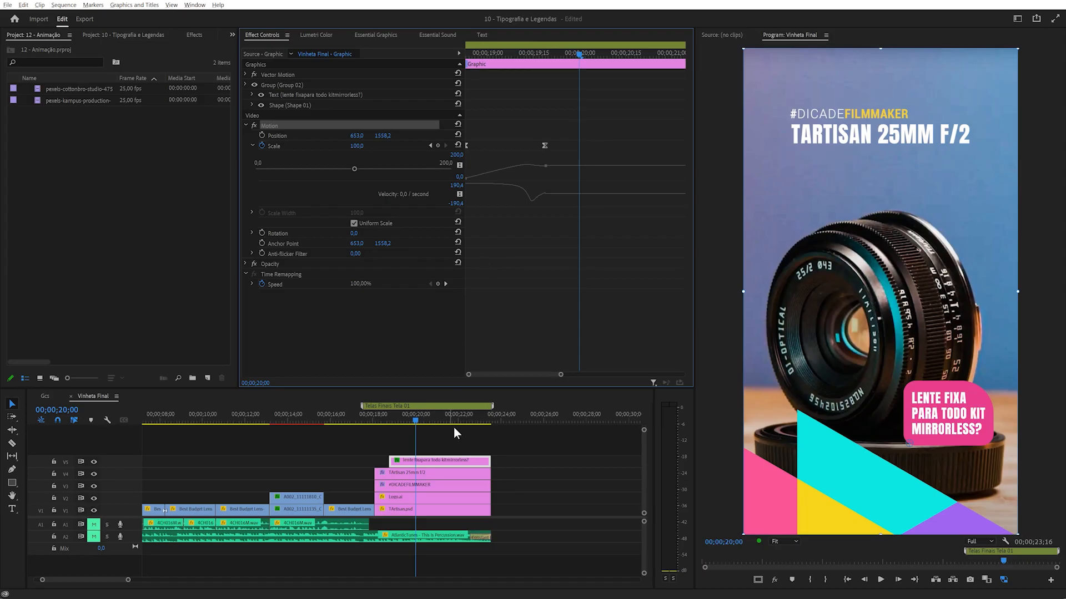
Select the Motion settings of the "TARTISAN 25MM F/2" title clip and locate the two Elástico presets among the effect presets
click(456, 448)
click(397, 472)
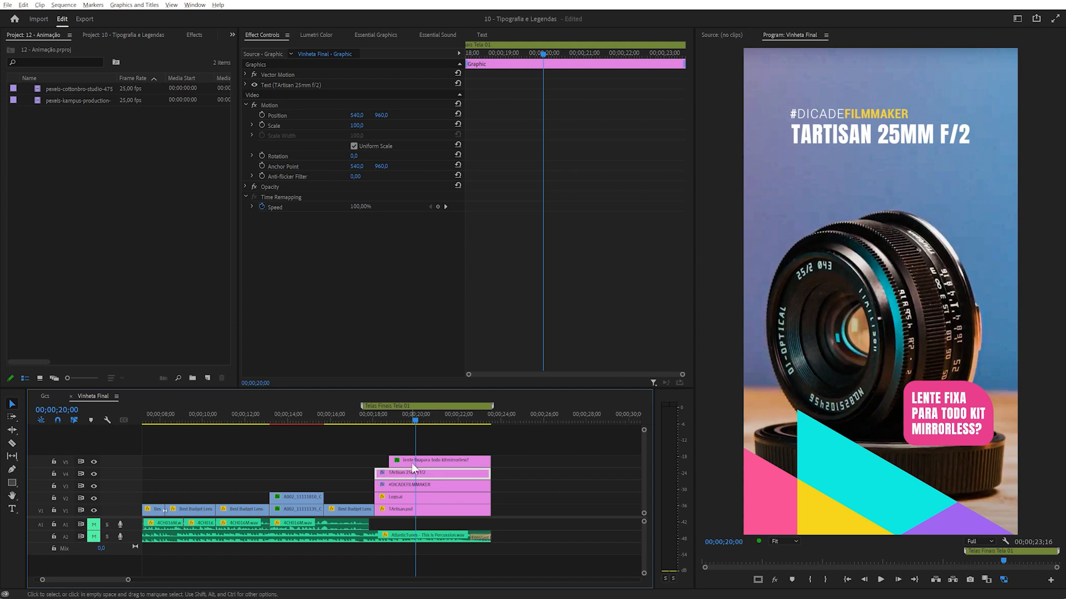
click(274, 105)
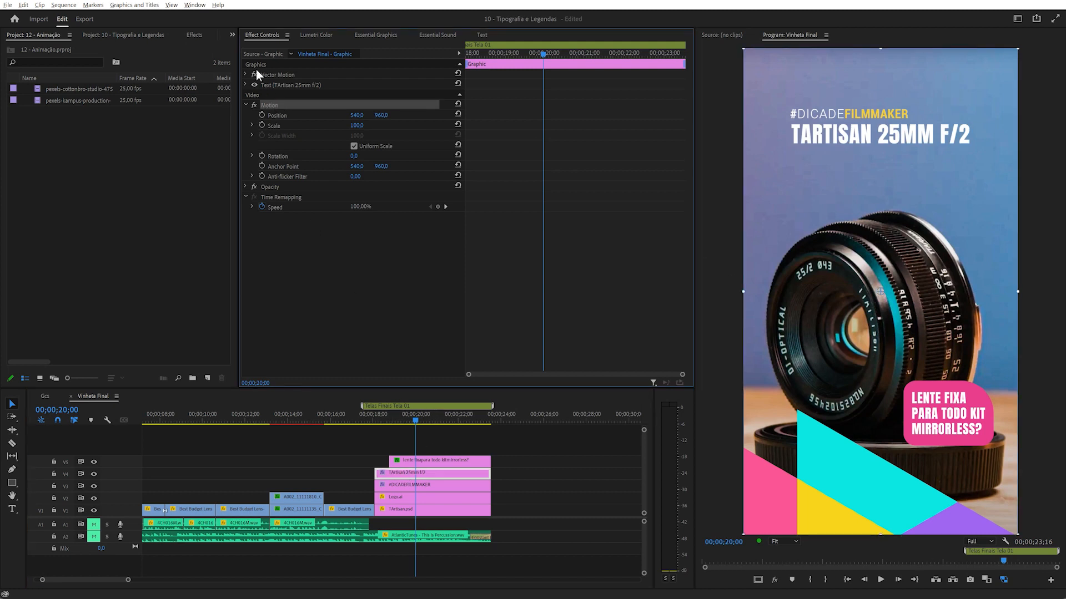
click(194, 35)
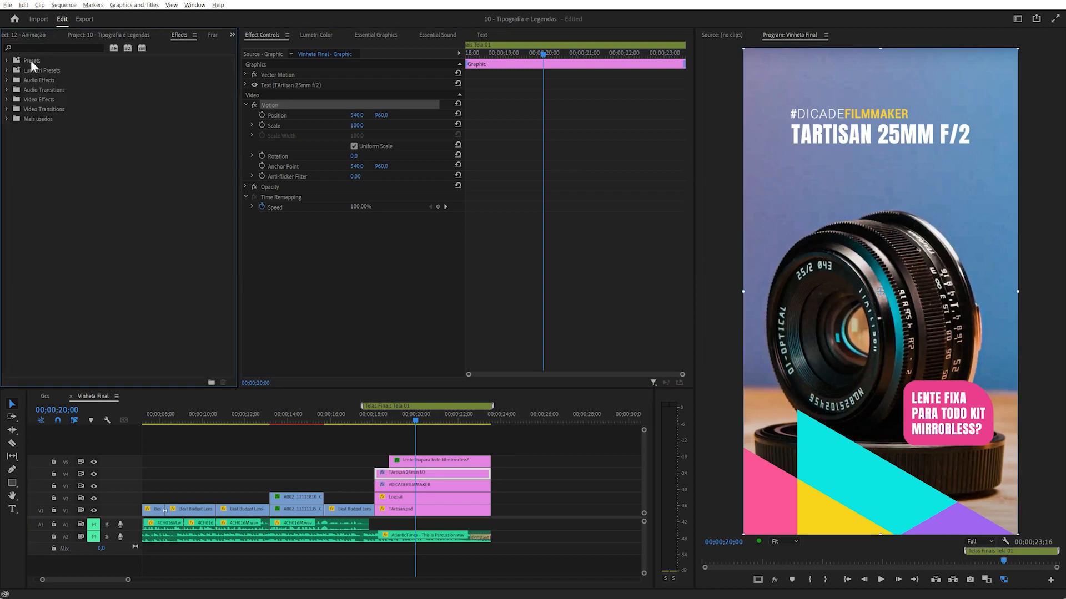
click(6, 61)
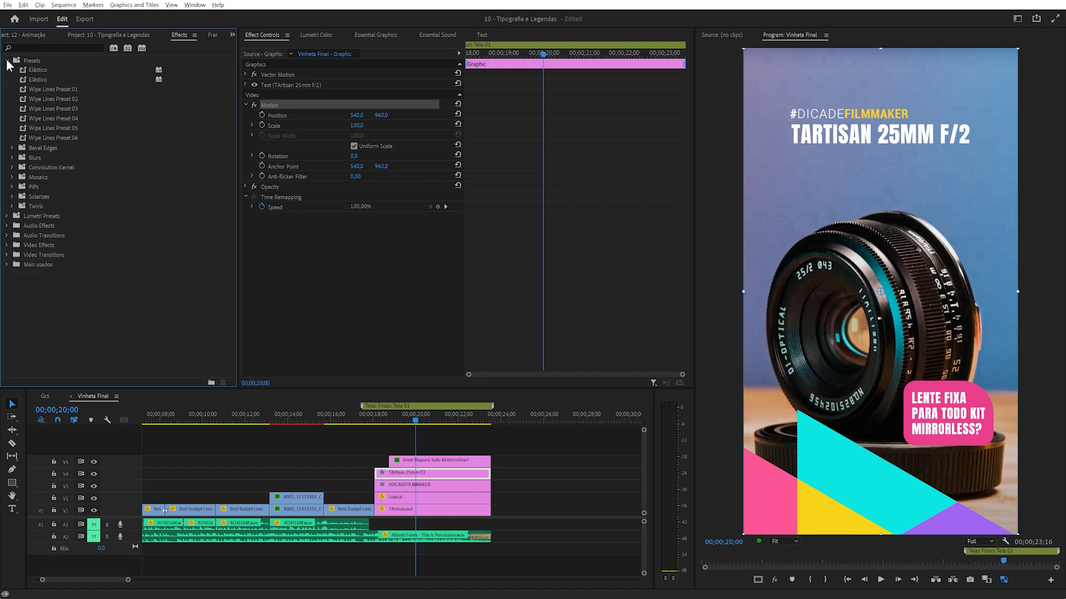
click(44, 67)
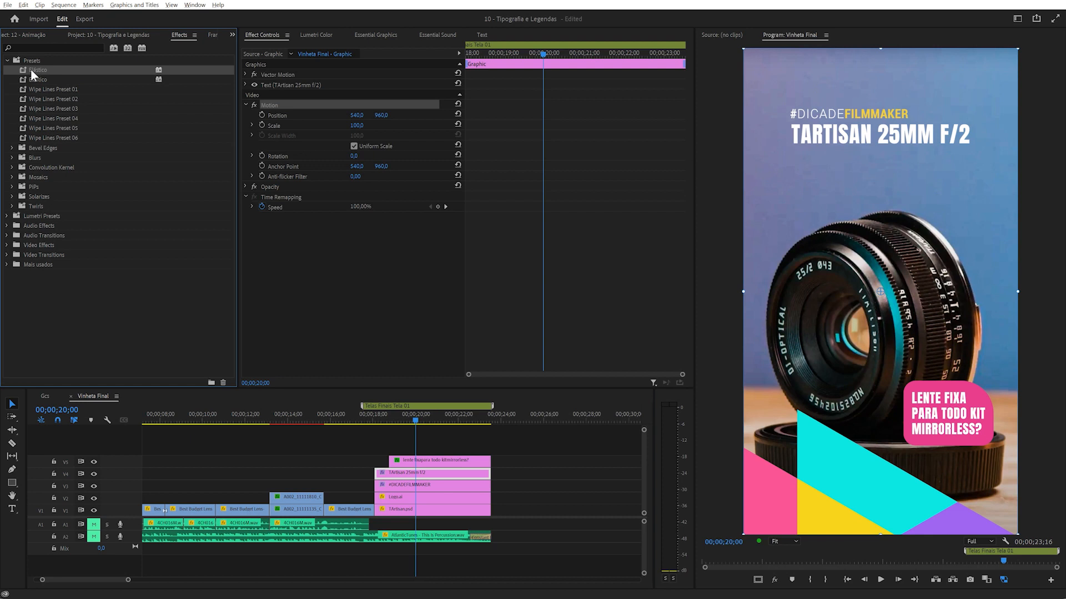
click(42, 79)
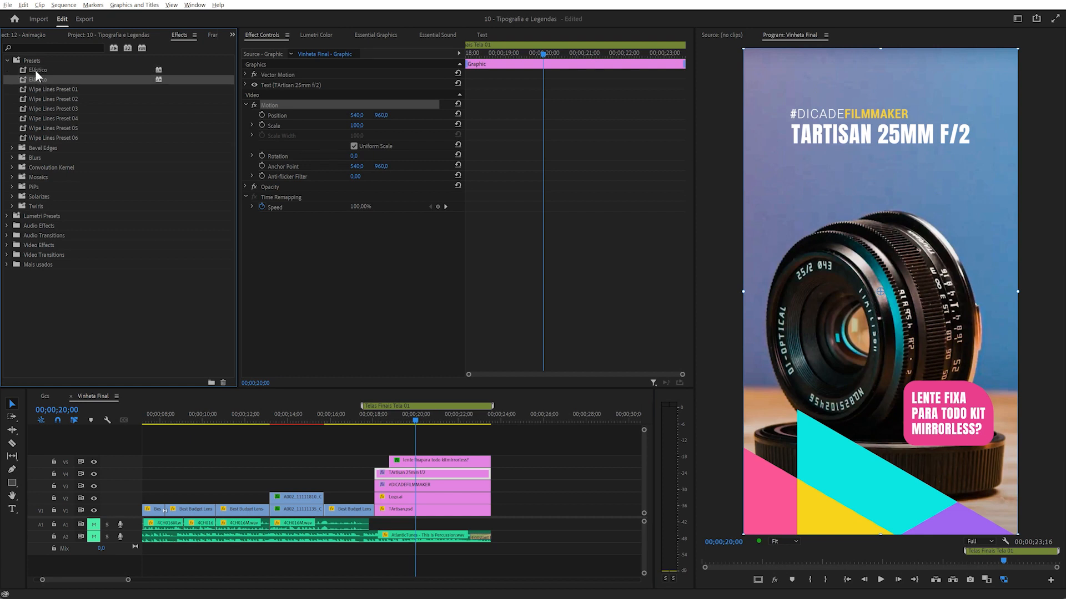
click(44, 70)
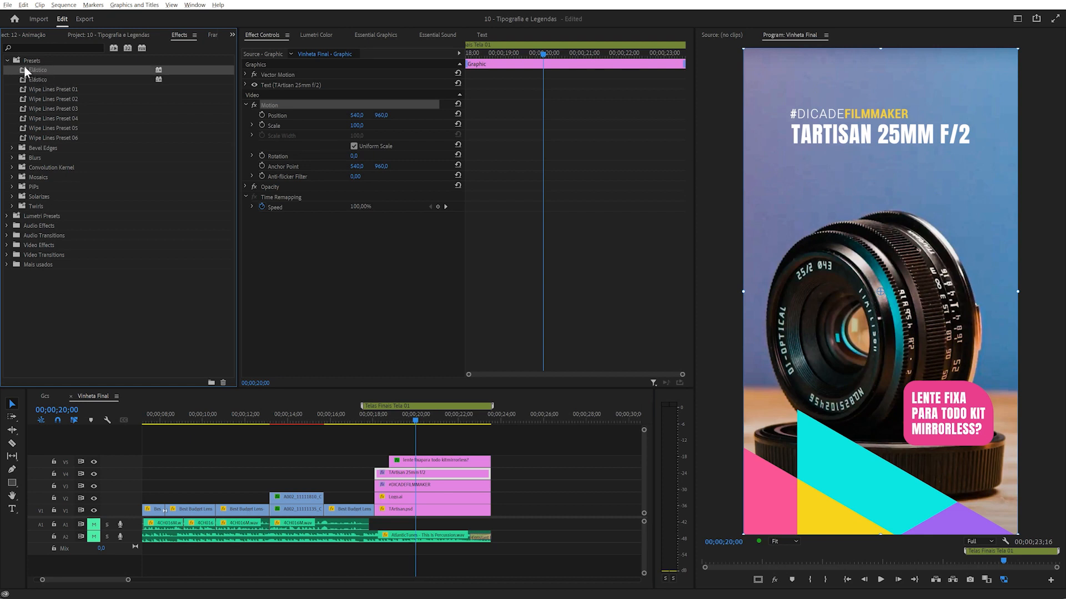
Try the first Elástico preset on the "TARTISAN 25MM F/2" title clip and scrub through its scale animation
drag(21, 69, 433, 474)
mouse_move(498, 53)
mouse_down()
mouse_move(451, 55)
mouse_move(500, 56)
mouse_up()
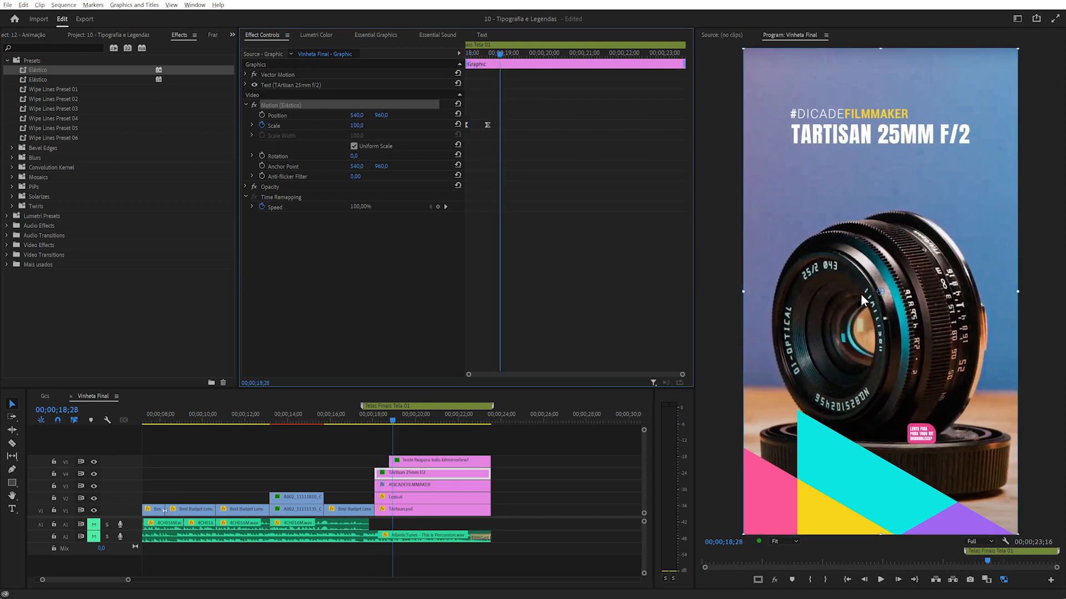
drag(882, 293, 787, 142)
mouse_move(498, 52)
mouse_down()
mouse_move(461, 50)
mouse_move(492, 51)
mouse_up()
Apply the second Elástico preset to the title's Motion and move its anchor point to the title text's left edge, at 181,9, 336,9
drag(25, 79, 278, 106)
mouse_move(497, 54)
mouse_down()
mouse_move(472, 55)
mouse_move(505, 54)
mouse_up()
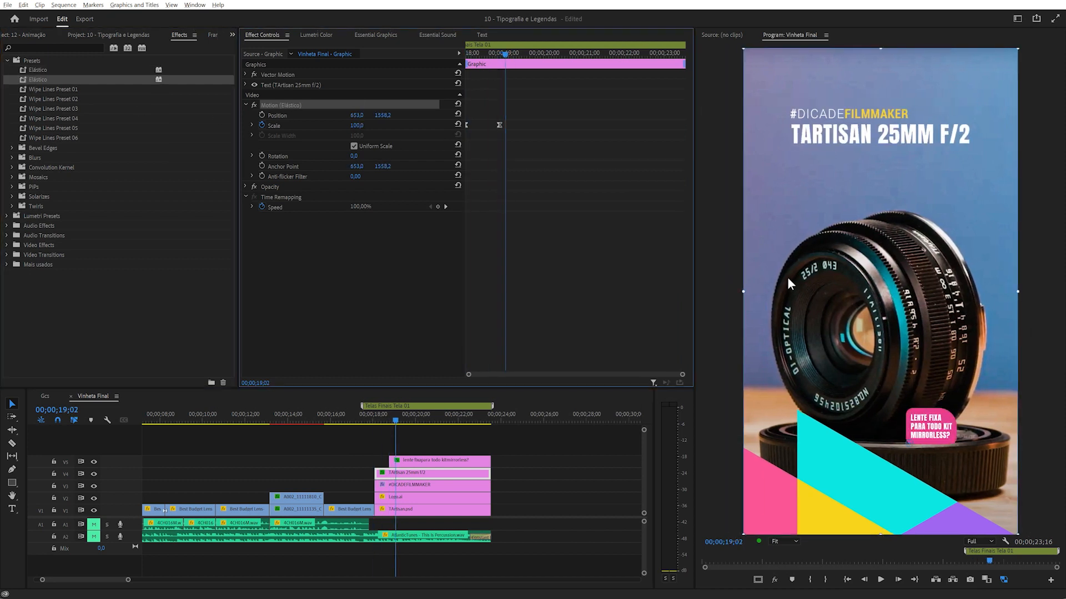
click(890, 369)
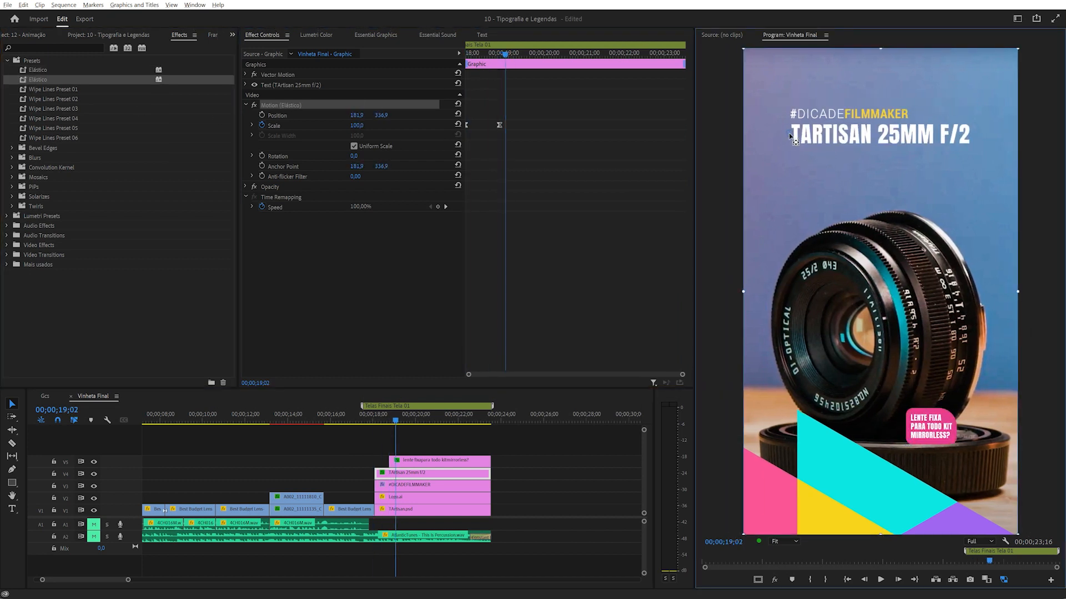
Replay the title's elastic scale-up from the start of the clip to check the bounce
drag(491, 52, 444, 56)
key(space)
drag(515, 52, 433, 55)
key(space)
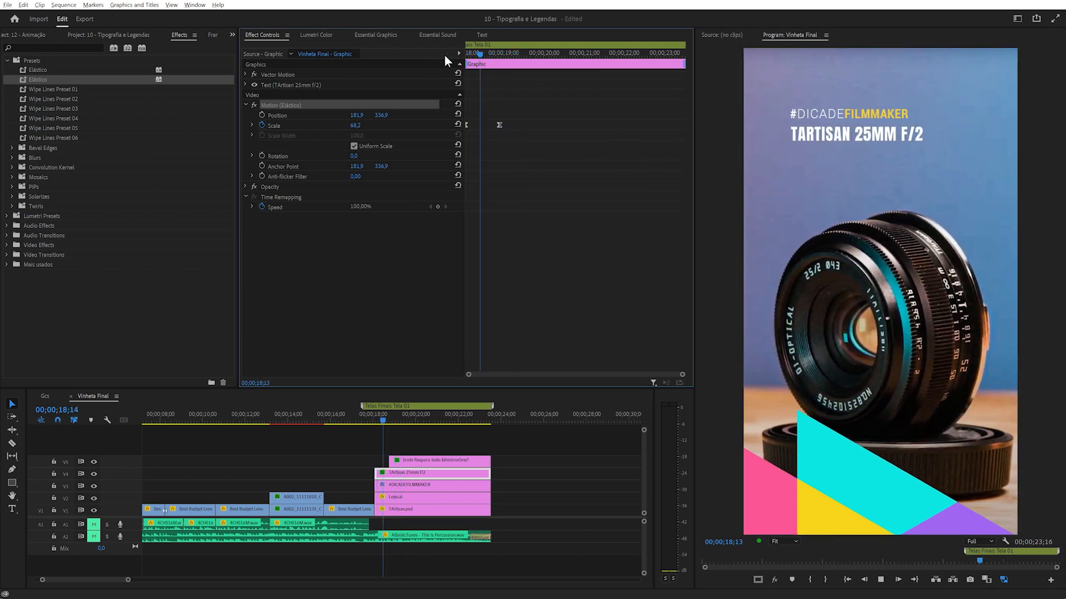
Rename the second Elástico preset "Elástico Suave" and the first one "Elástico Intenso"
click(38, 81)
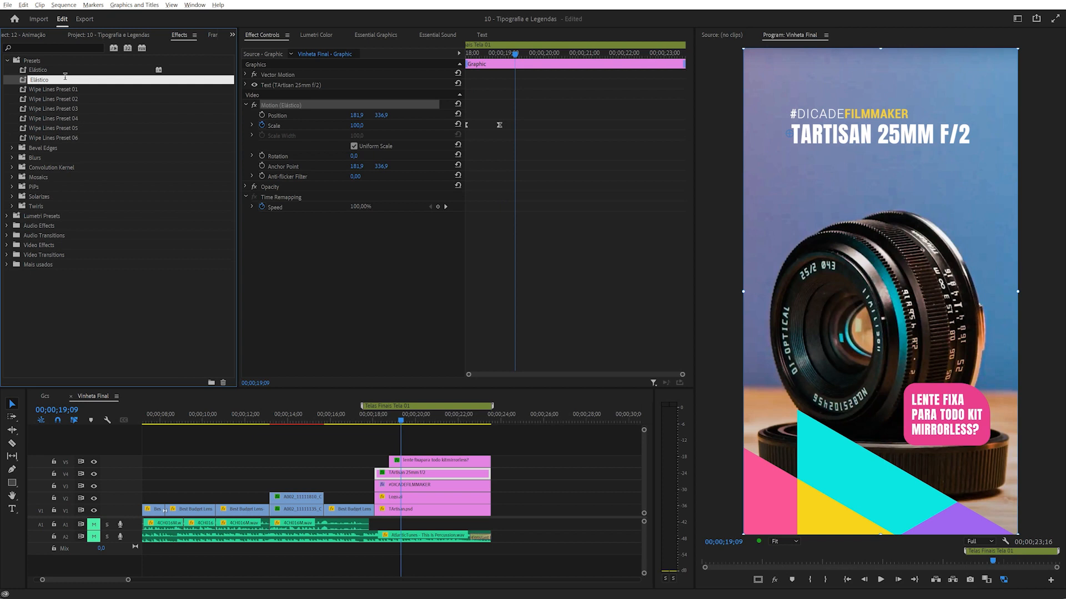
text(Suave)
key(Return)
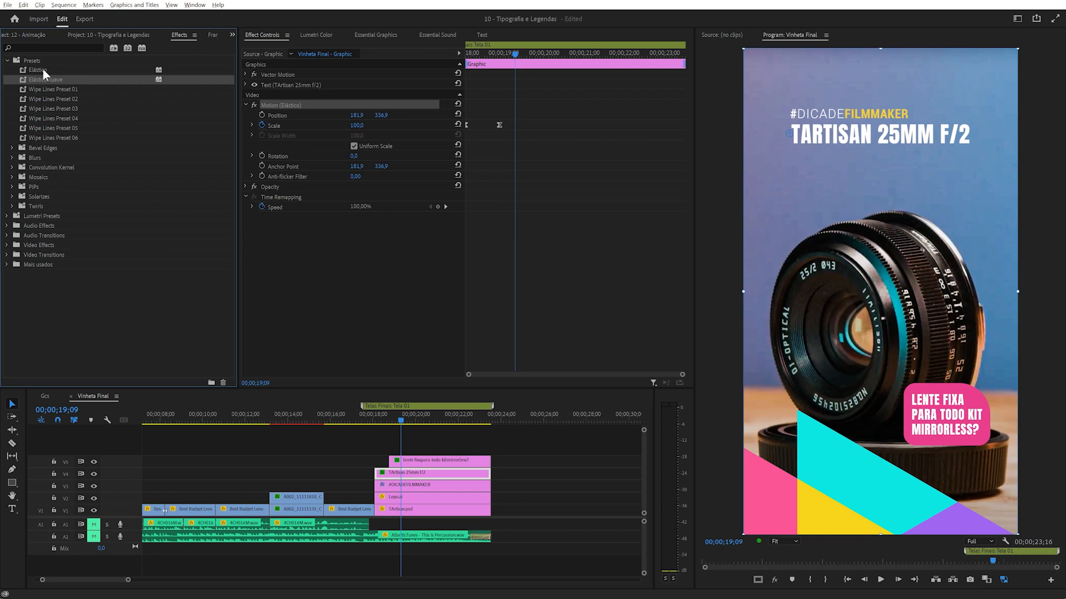
double_click(40, 71)
key(Right)
text(Intenso)
key(Return)
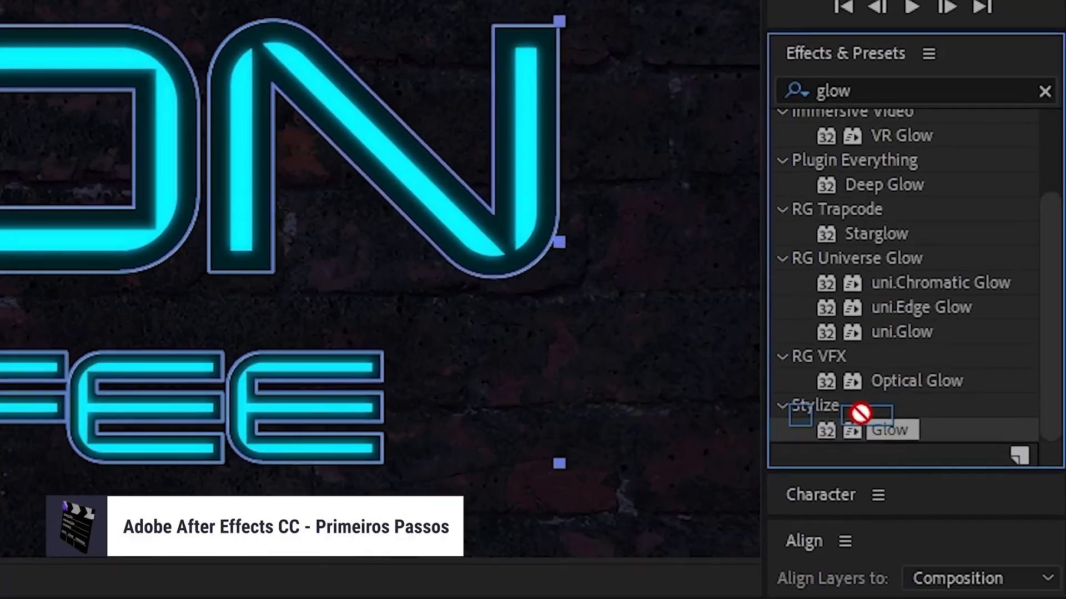
drag(860, 413, 736, 421)
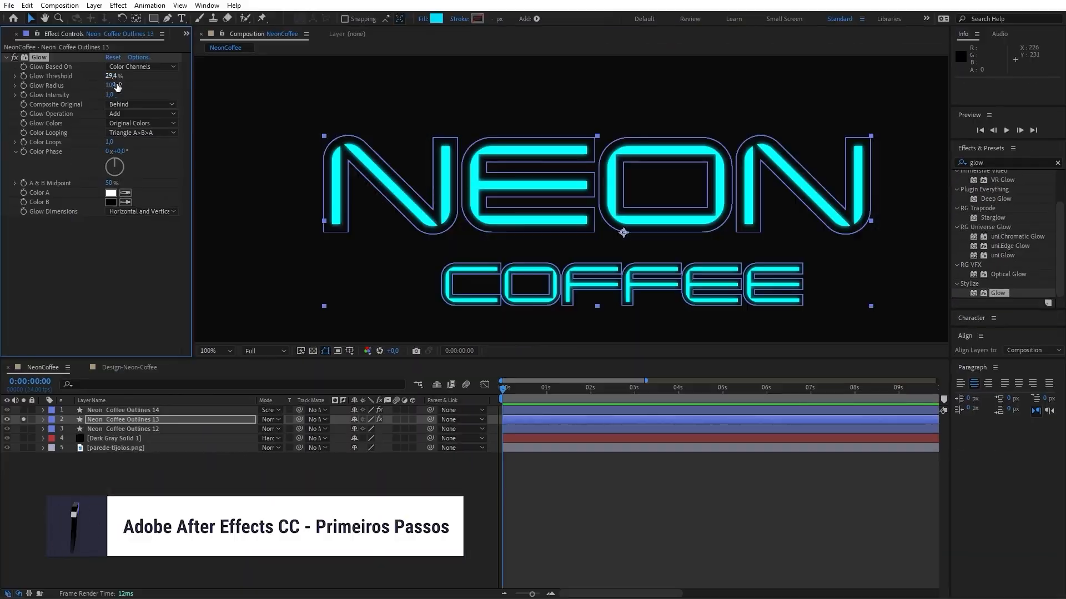
drag(113, 85, 175, 86)
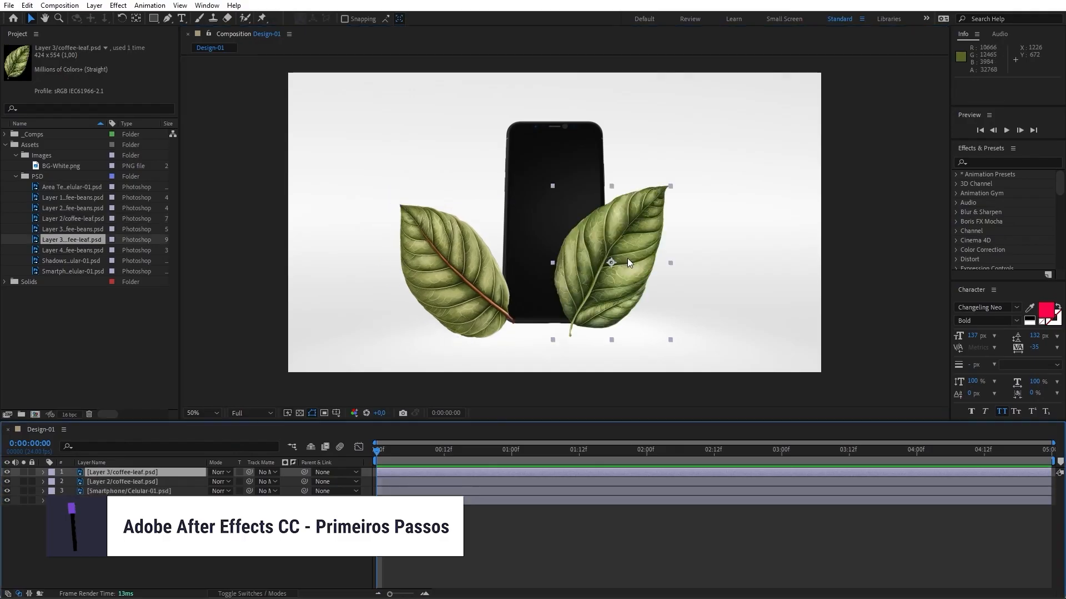
mouse_move(627, 258)
mouse_down()
mouse_move(530, 254)
mouse_move(522, 377)
mouse_move(530, 328)
mouse_up()
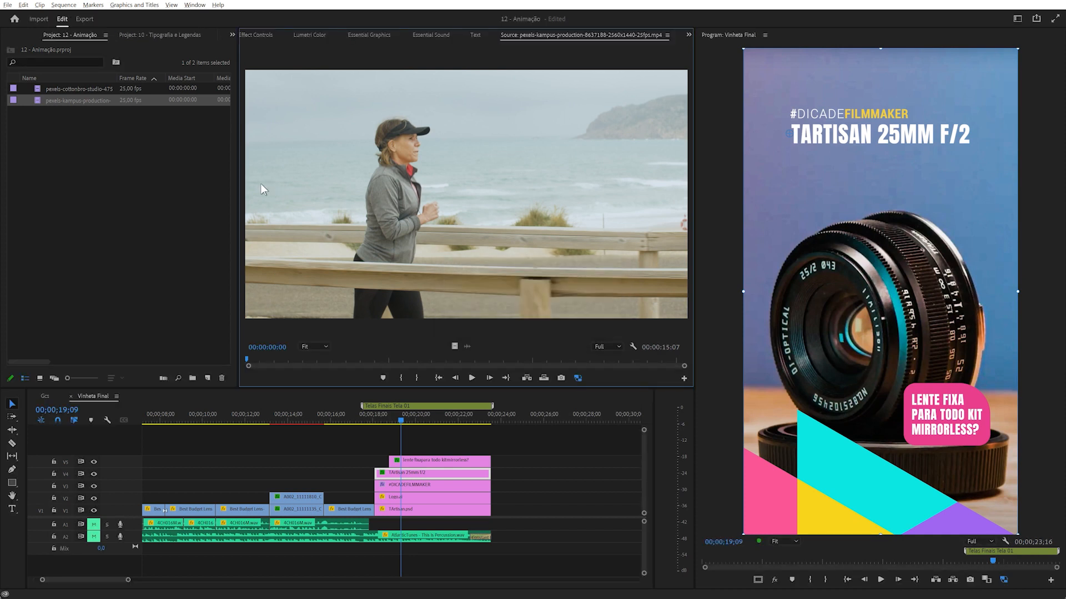
Create a vertical sequence with a 1080 by 1920 frame size and a 29,97 frames/second timebase in the 12 - Animação project
click(69, 182)
click(207, 378)
click(235, 392)
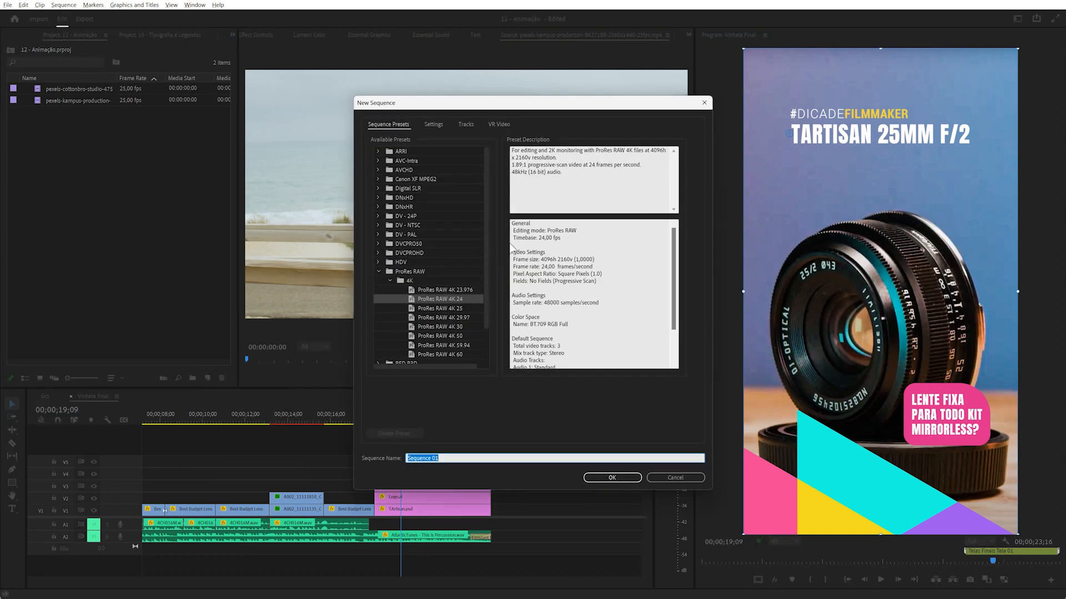
click(433, 124)
click(463, 180)
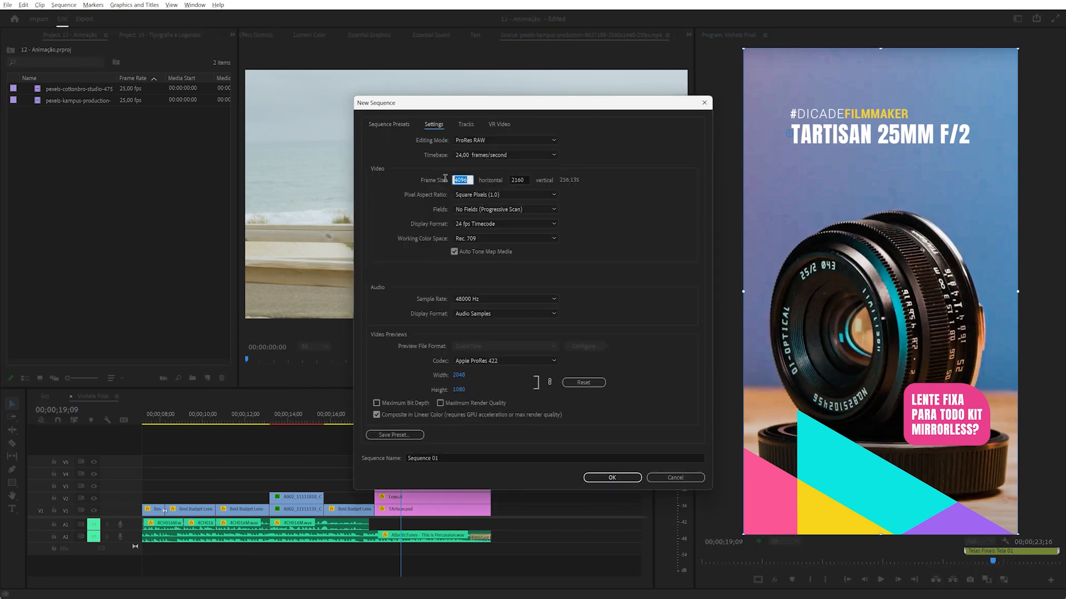
text(1080)
key(Tab)
text(19)
click(478, 155)
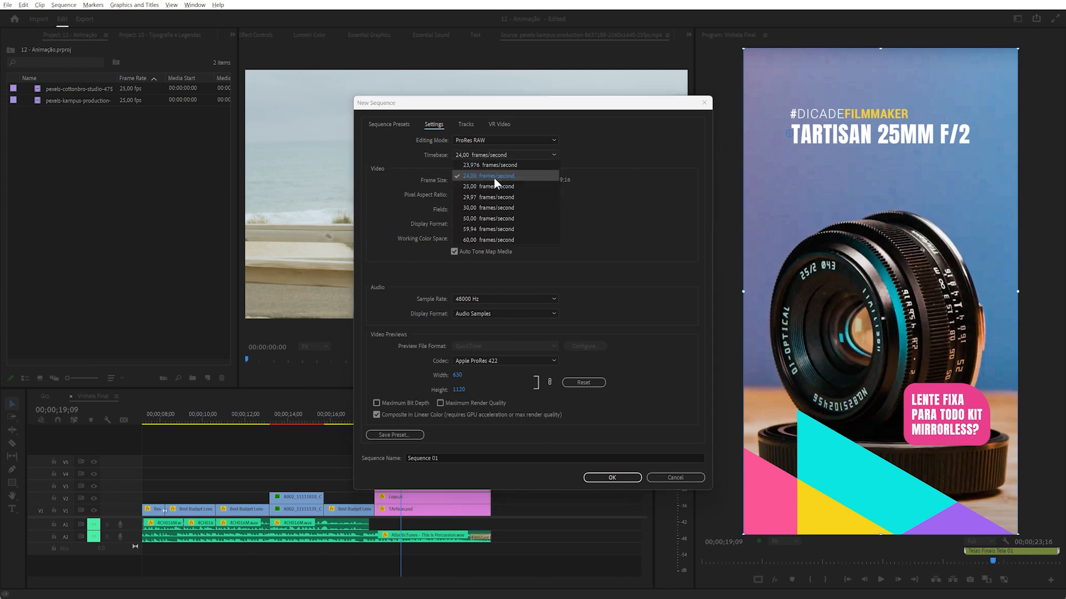
click(479, 195)
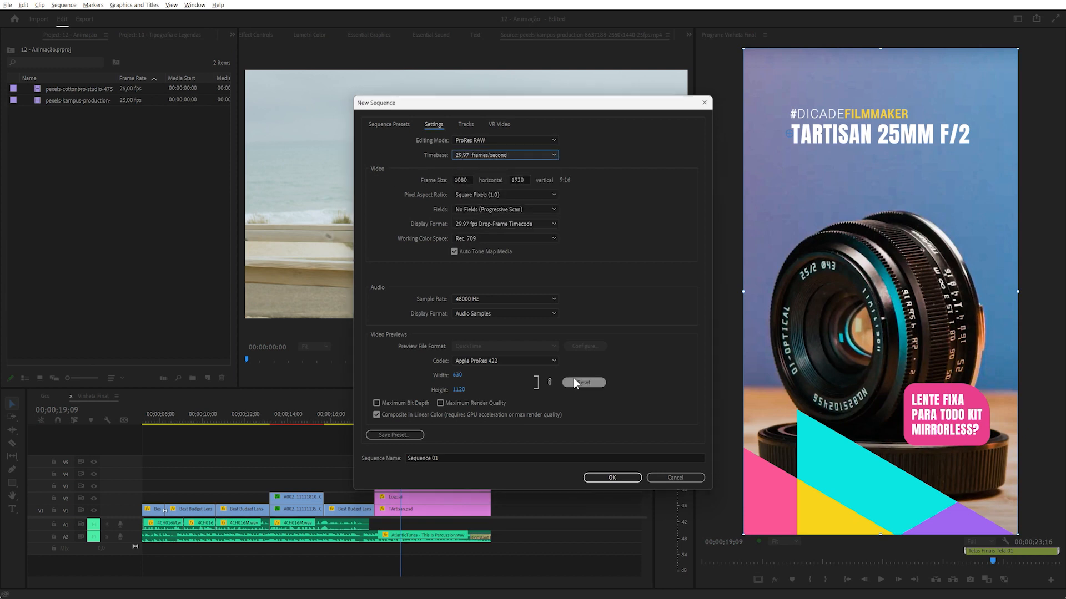
click(611, 479)
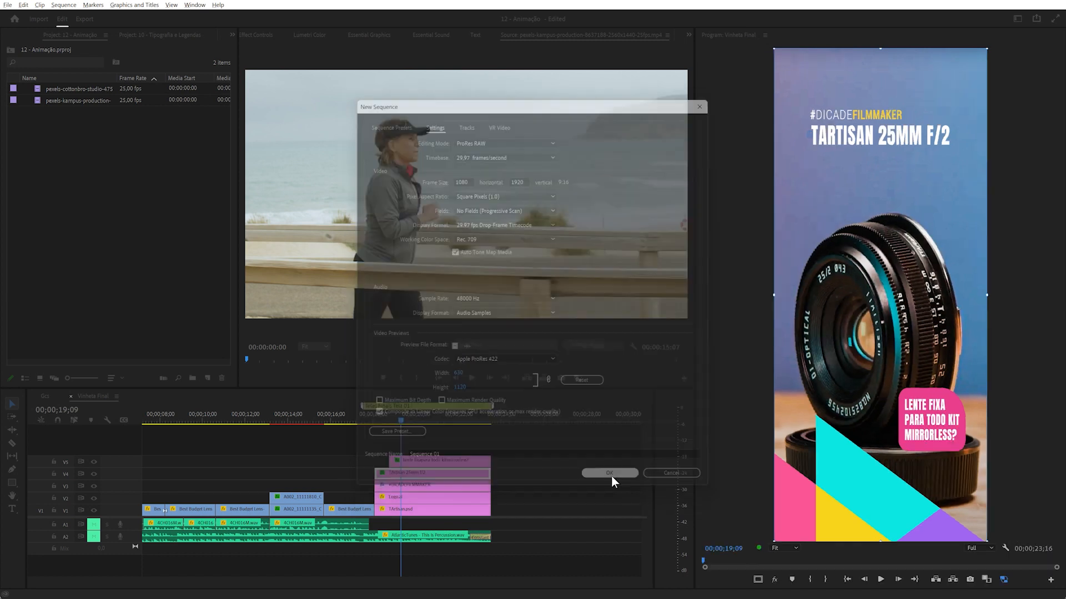
Place the pexels-kampus-production runner clip at the start of track V1 in Sequence 01, keeping the existing sequence settings
double_click(40, 100)
drag(56, 101, 147, 494)
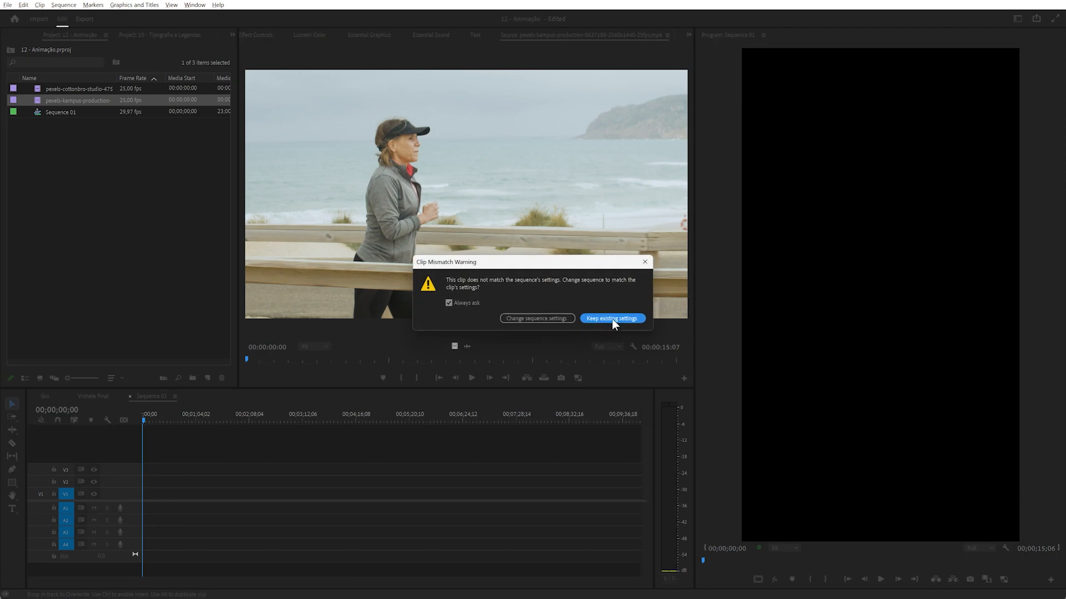
click(612, 319)
key(=)
key(=)
key(=)
key(=)
Enlarge the runner clip to a Scale of 179,8 and place it at Position 1238, 974 to frame the runner
click(229, 494)
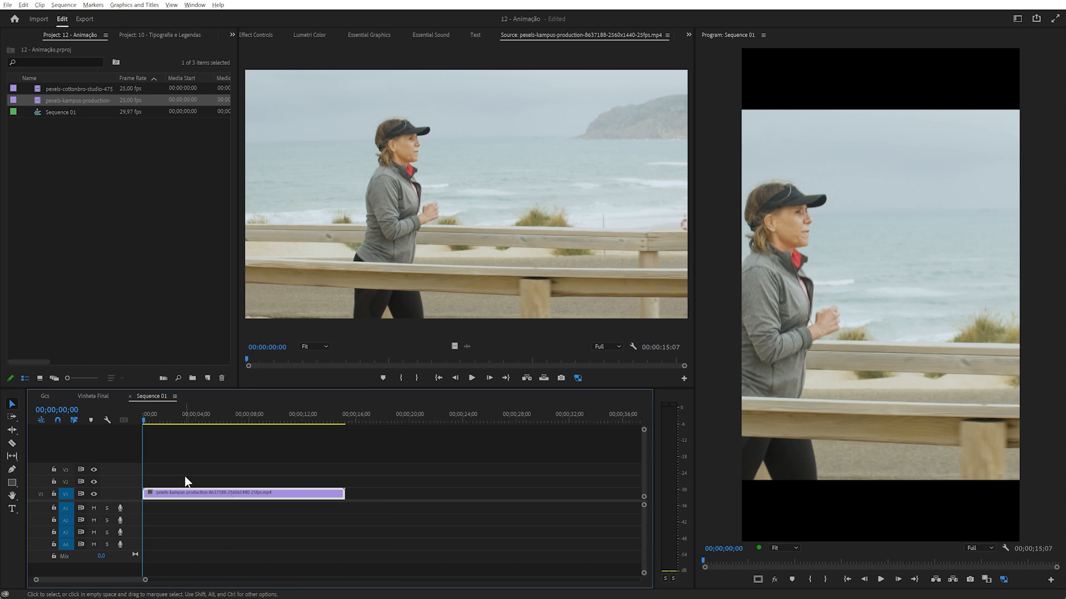
click(882, 254)
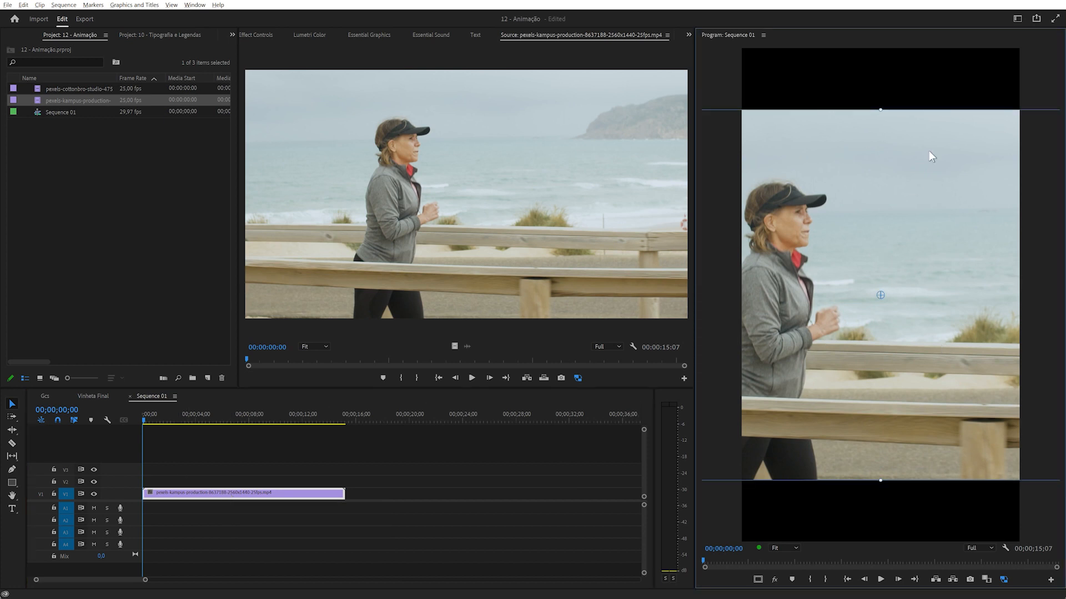
drag(815, 397, 912, 403)
drag(757, 442, 633, 512)
drag(894, 405, 822, 442)
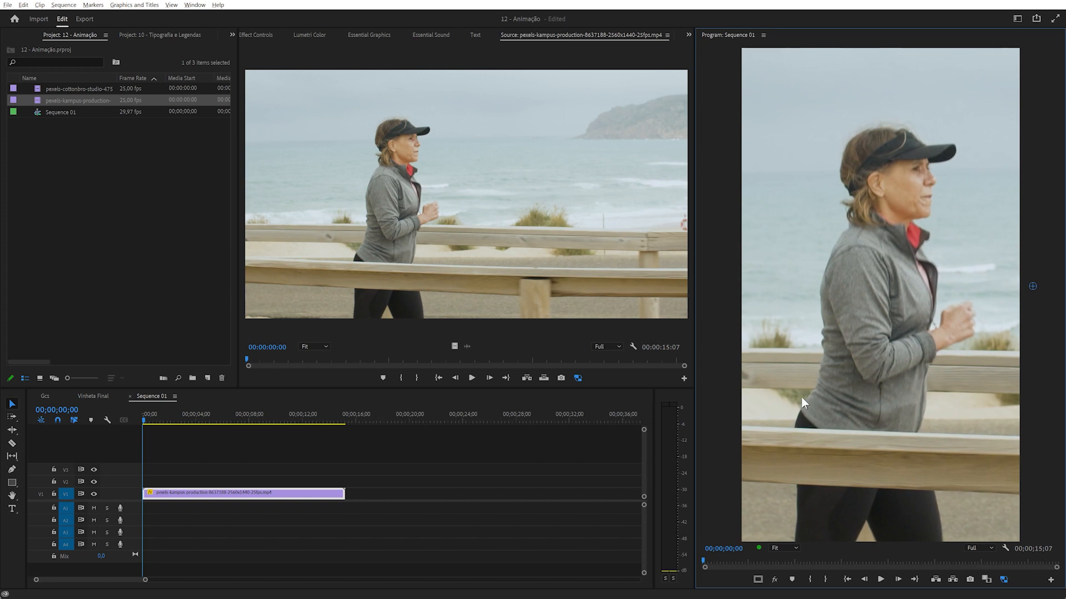
click(255, 35)
drag(358, 85, 443, 114)
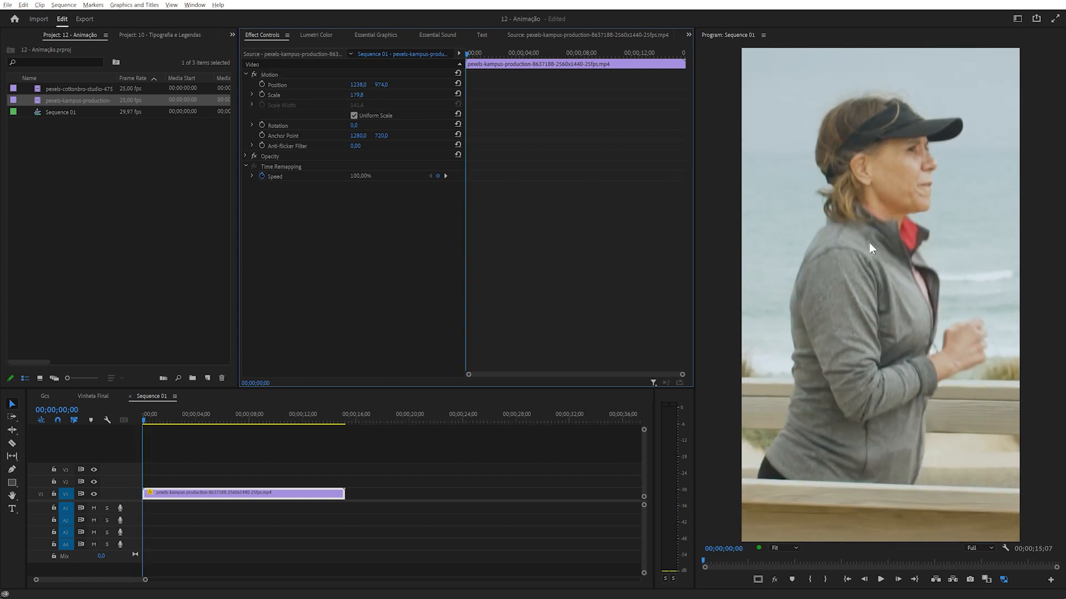
Play the runner clip to check her movement across the frame, and add a Position keyframe at the clip's first frame
key(space)
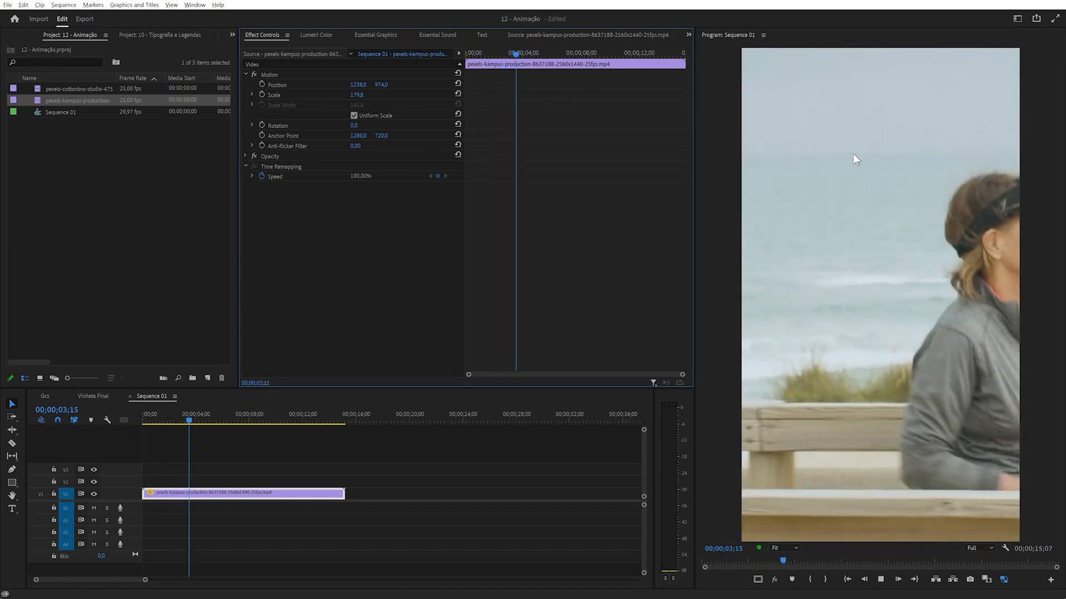
drag(564, 55, 451, 75)
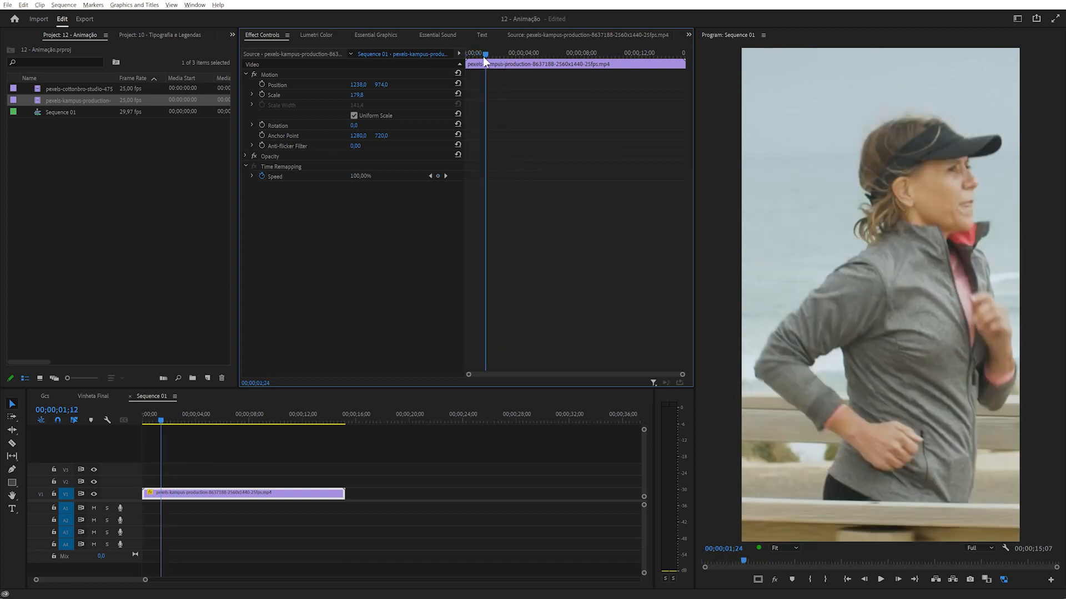
click(262, 83)
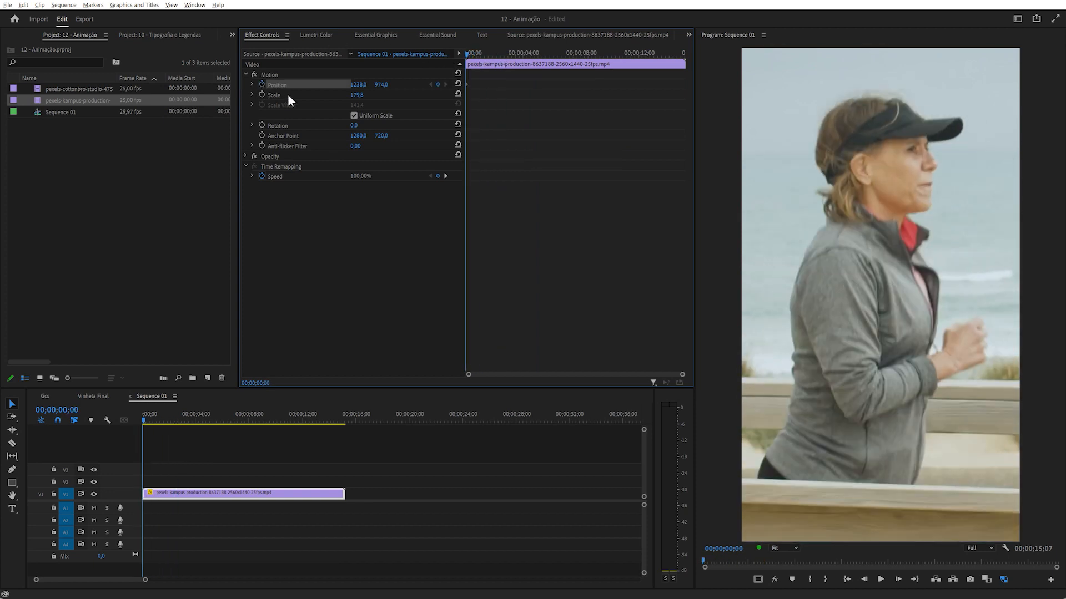
Set Position to 373, 1011 on the clip's last frame, 00;00;15;06, so the framing follows the runner
drag(480, 57, 690, 55)
key(Left)
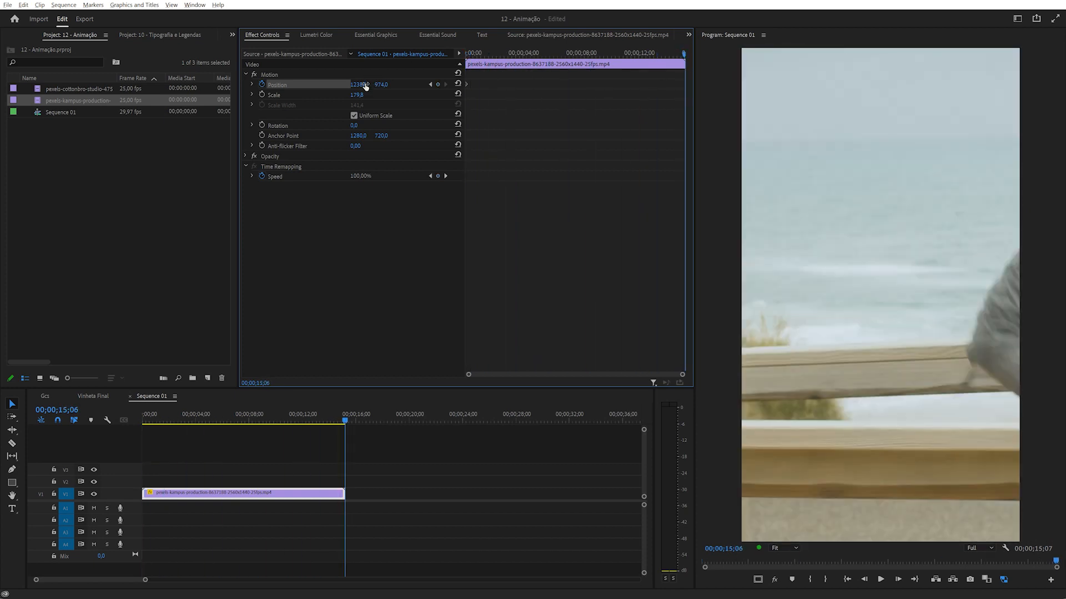
key(Left)
key(Right)
key(Right)
key(Left)
drag(357, 87, 184, 87)
drag(360, 84, 349, 84)
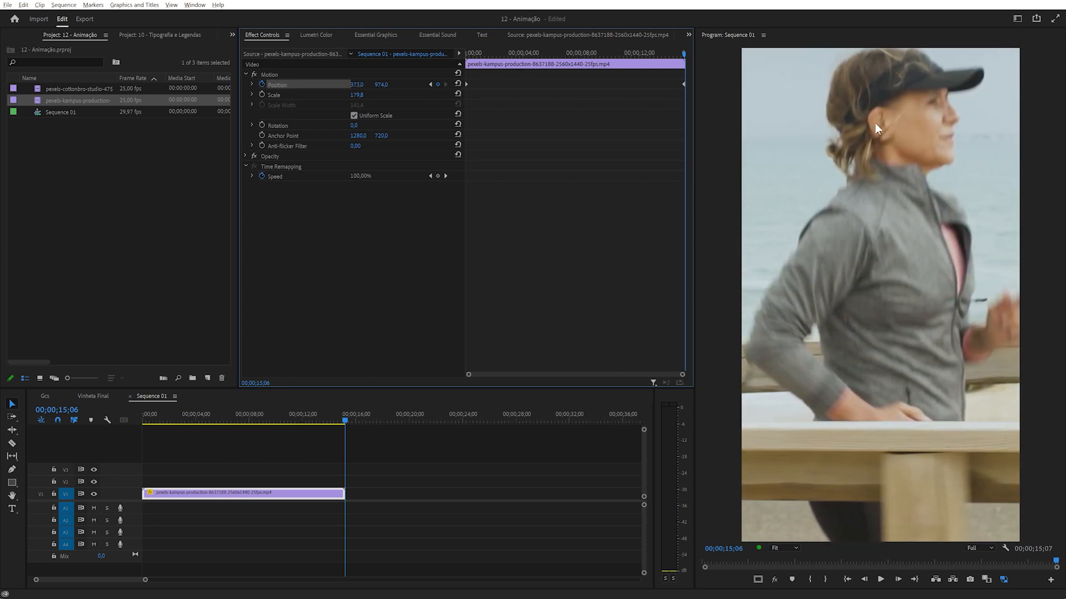
drag(381, 85, 402, 84)
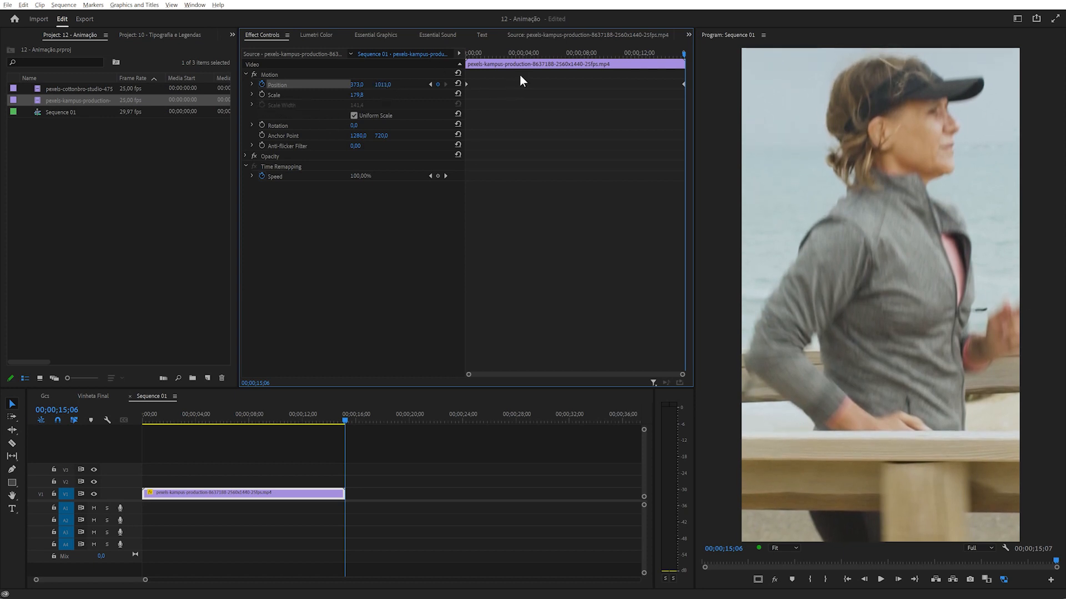
Add Scale keyframes on the runner clip's last and first frames, aligned with the Position keyframes
click(262, 94)
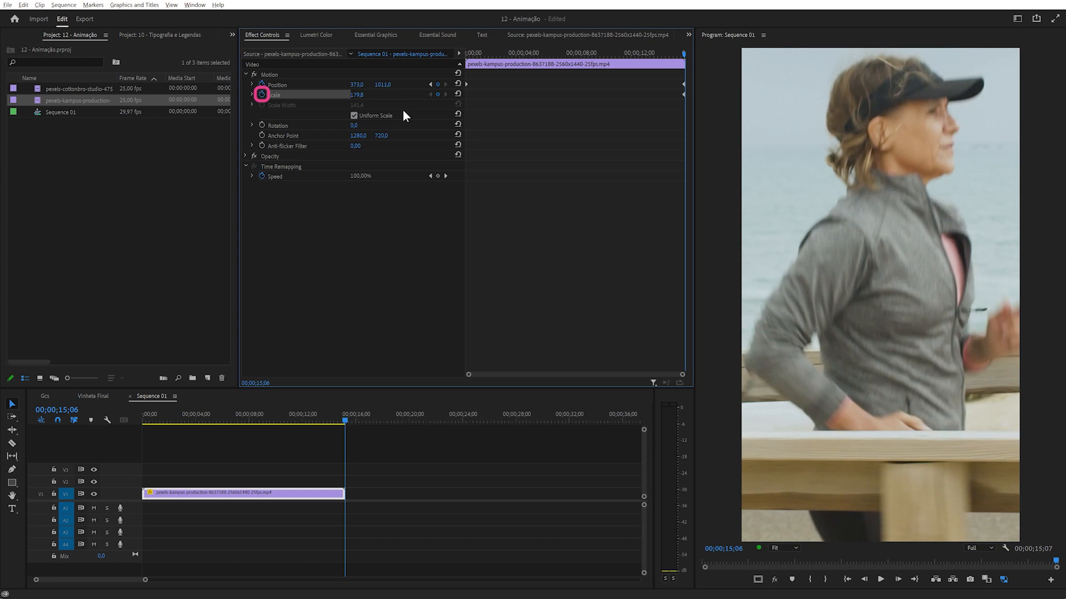
click(430, 84)
click(446, 85)
click(430, 84)
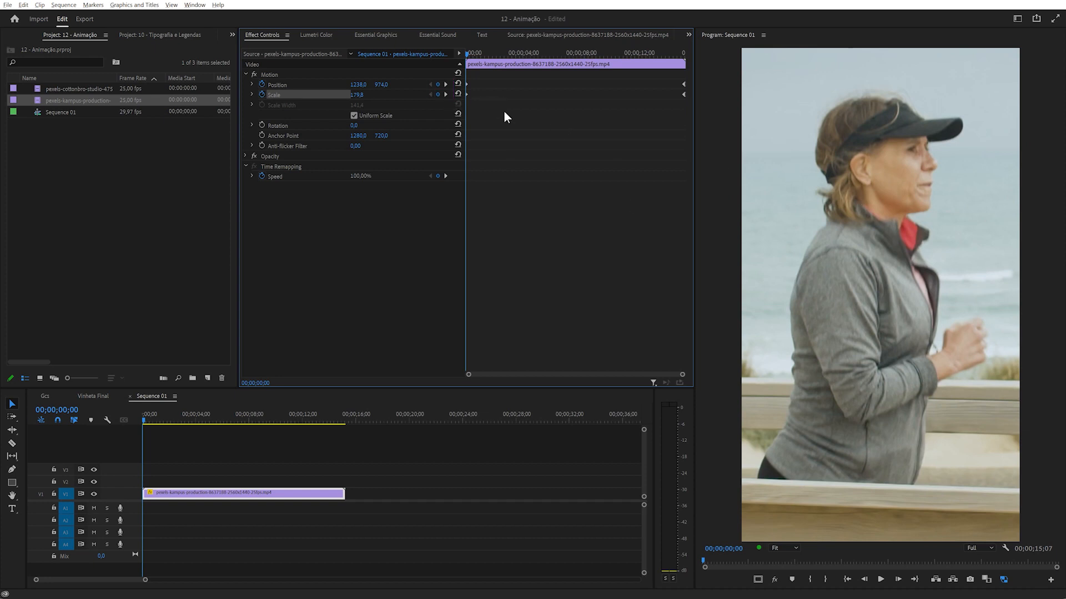
Set the runner clip's last keyframes to Scale 158 and Position 394, 979, and its first Position keyframe to 1246,8, 974
click(446, 94)
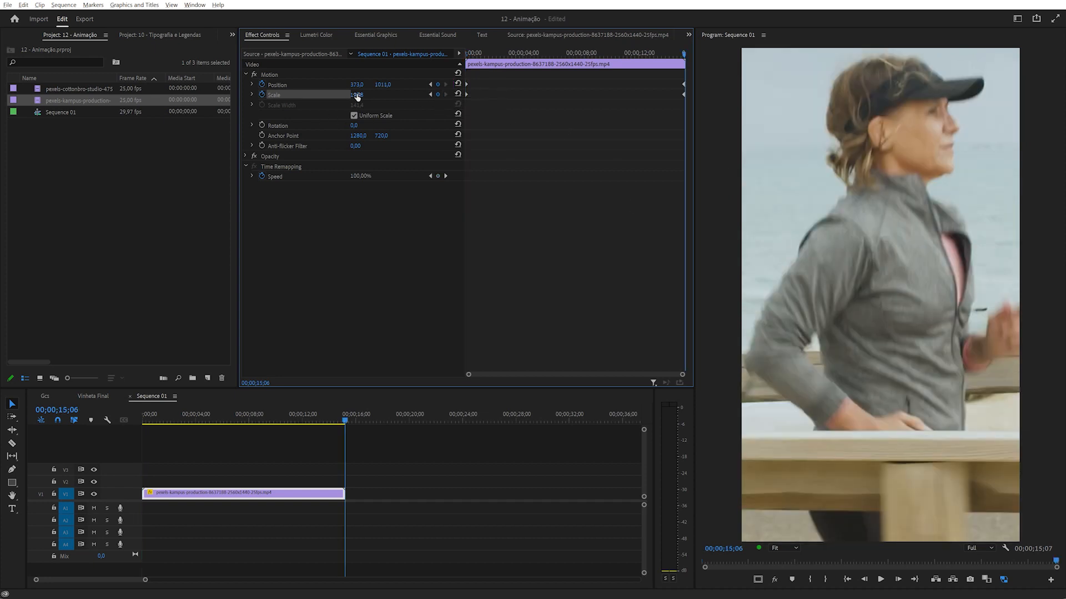
drag(357, 94, 389, 86)
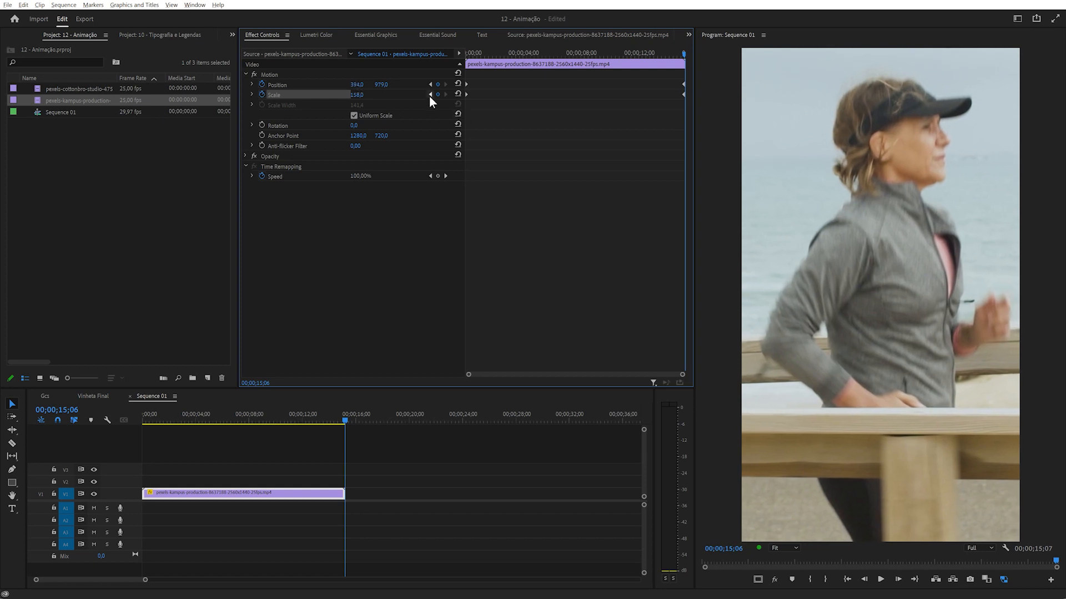
click(430, 95)
click(445, 94)
click(431, 94)
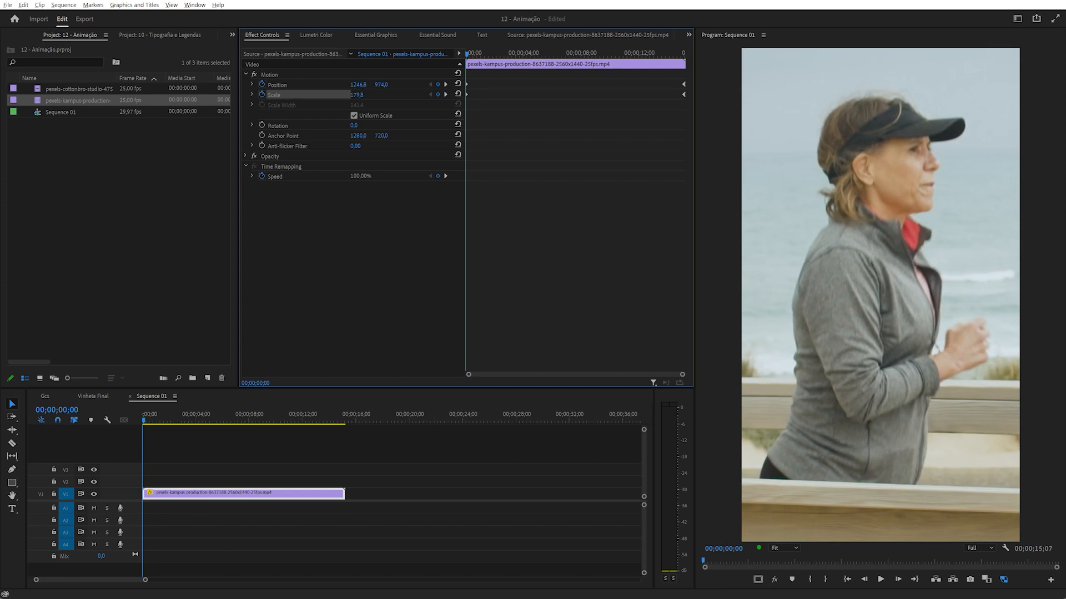
click(446, 94)
drag(367, 85, 366, 85)
Add keyframes at 00;00;04;19 with Position 660,8, 952,5 and Scale 183,1, and play the runner clip to check the framing
drag(672, 55, 533, 59)
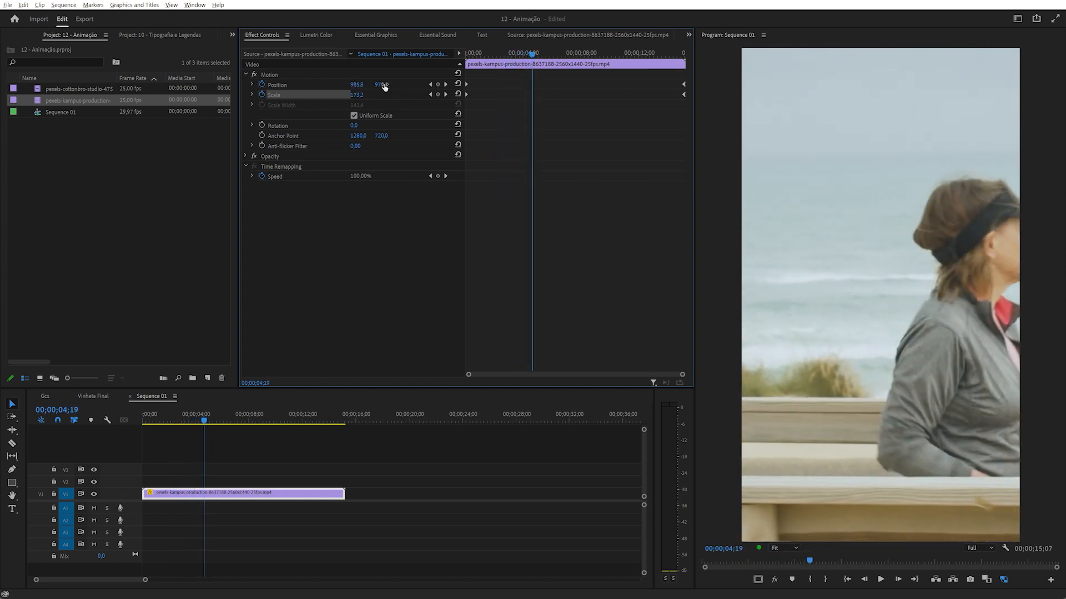
drag(357, 85, 192, 85)
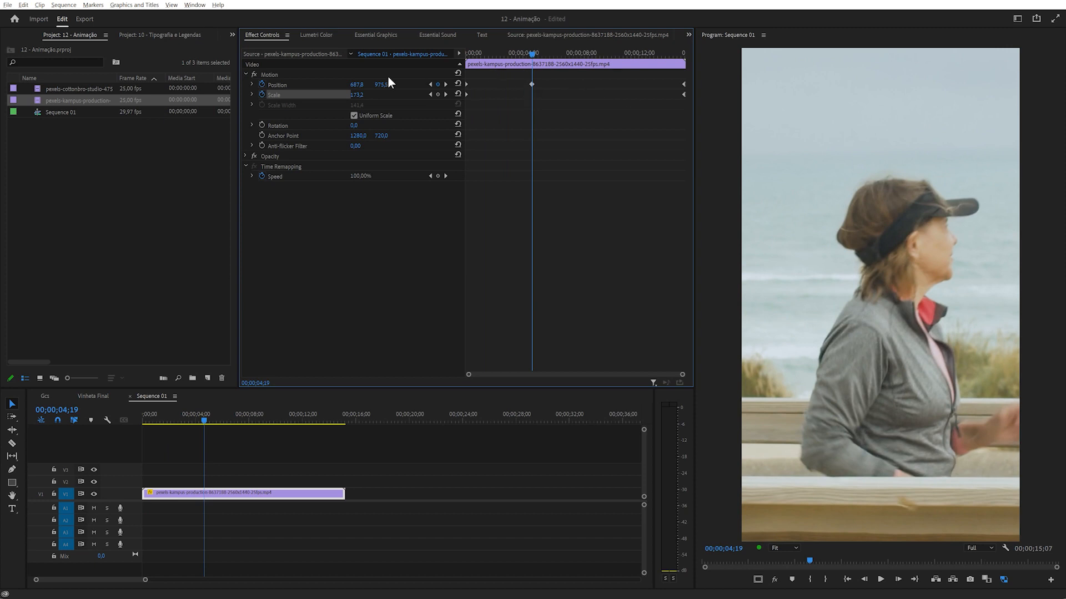
mouse_move(356, 95)
mouse_down()
mouse_move(388, 95)
mouse_move(347, 84)
mouse_up()
drag(517, 76, 545, 102)
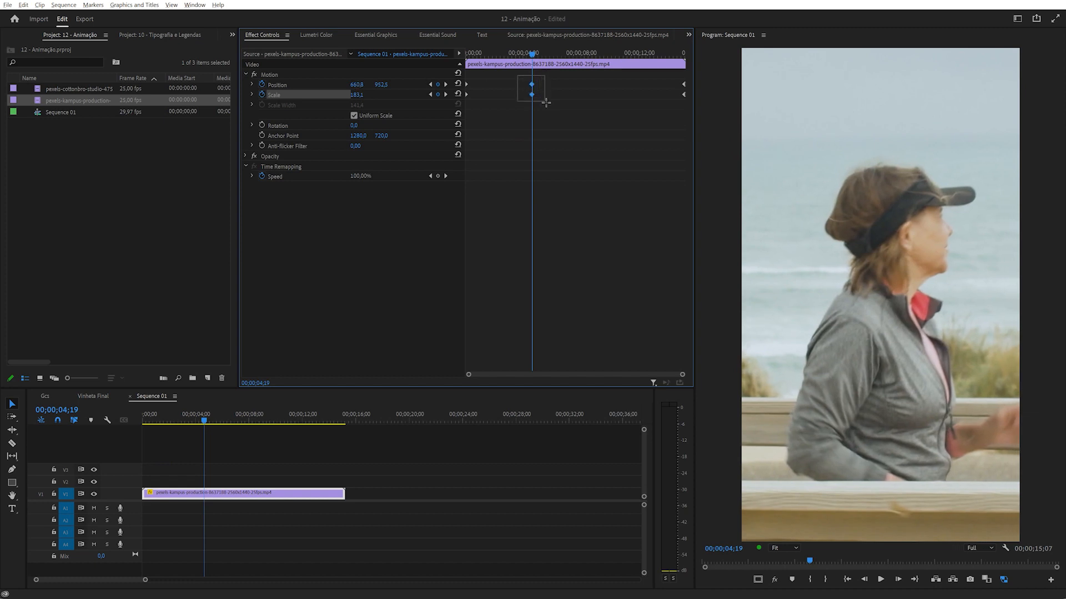
drag(500, 52, 451, 58)
key(space)
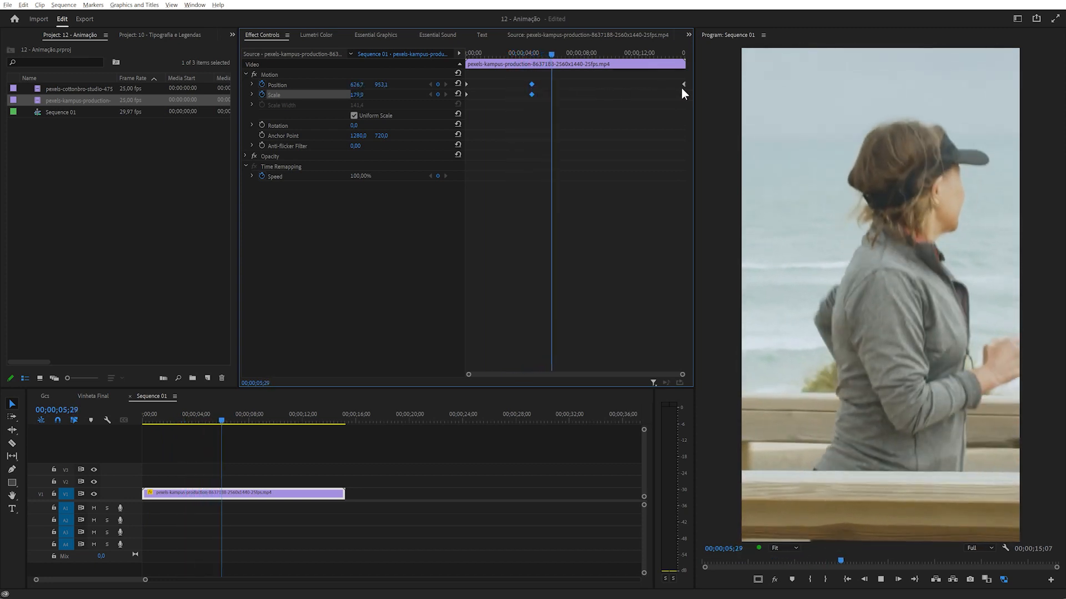
key(space)
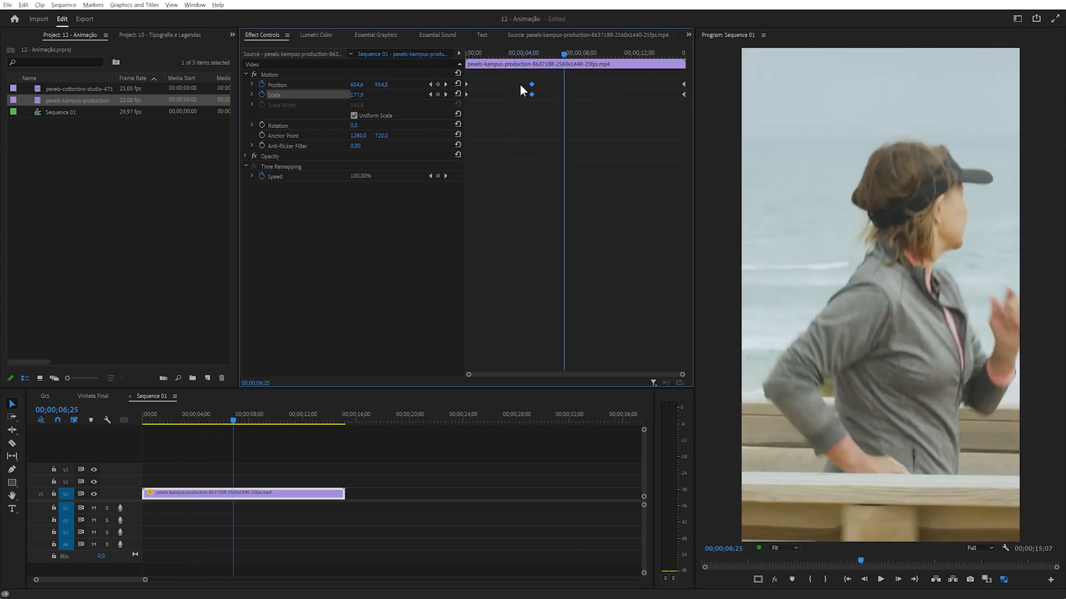
Apply Auto Bezier temporal interpolation to the middle Position and Scale keyframes, and play the clip to check the motion
click(251, 84)
click(252, 119)
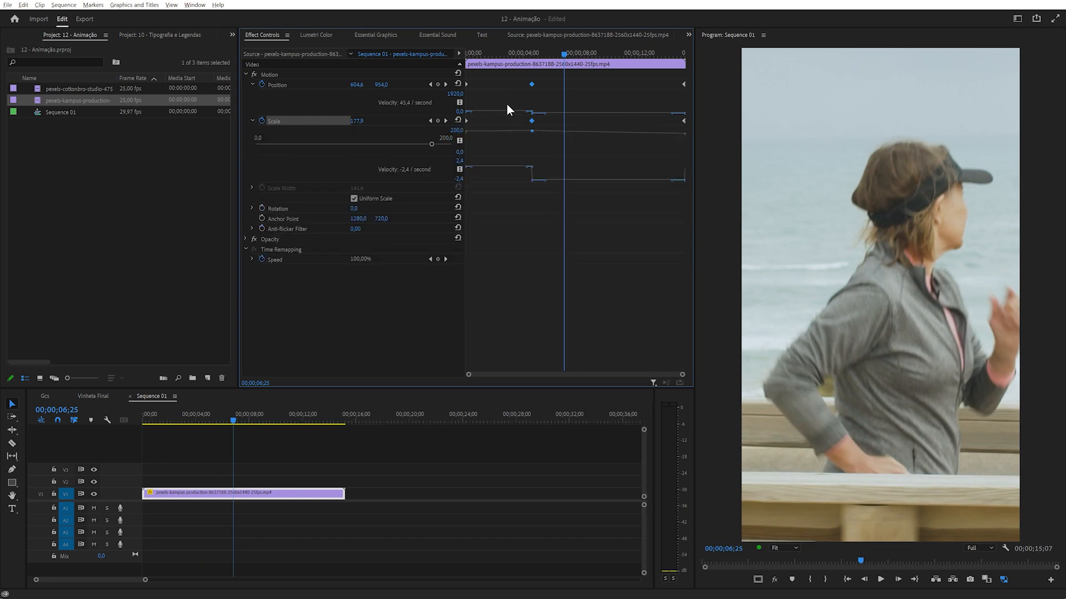
drag(519, 76, 550, 150)
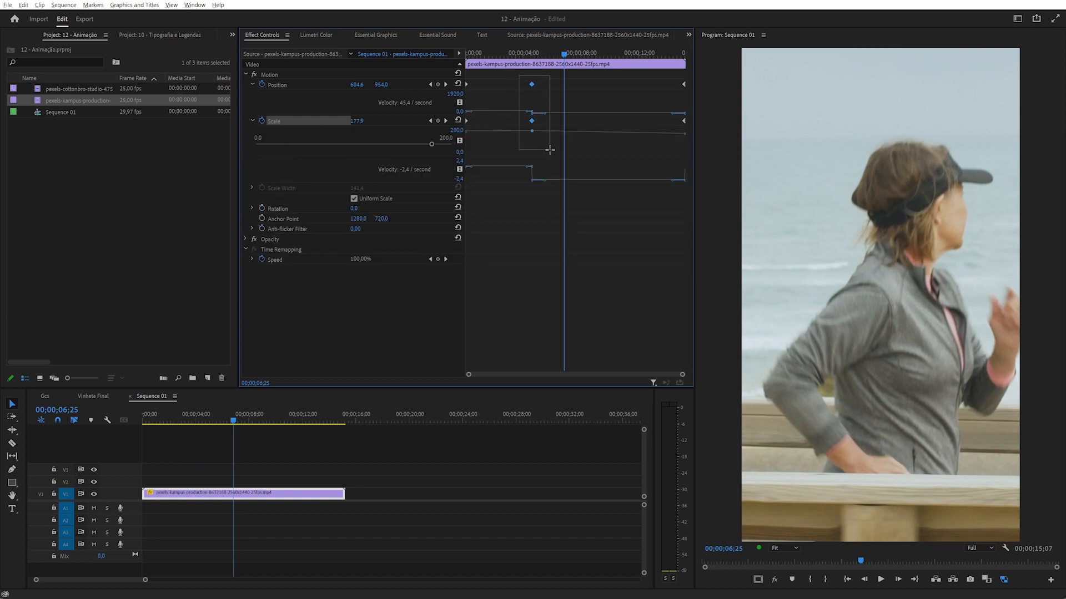
right_click(530, 121)
mouse_move(581, 203)
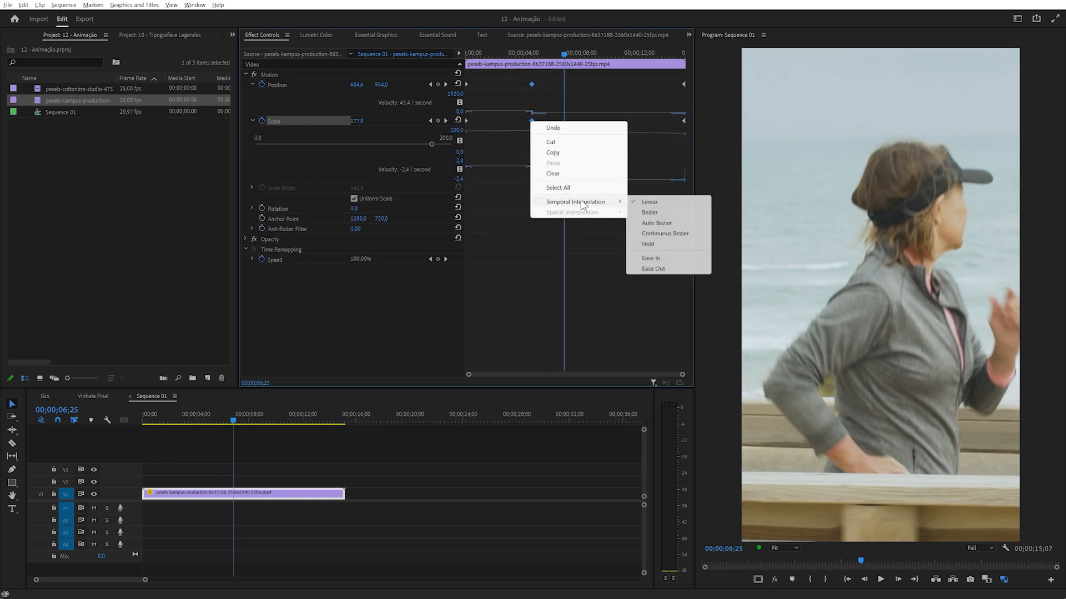
click(658, 223)
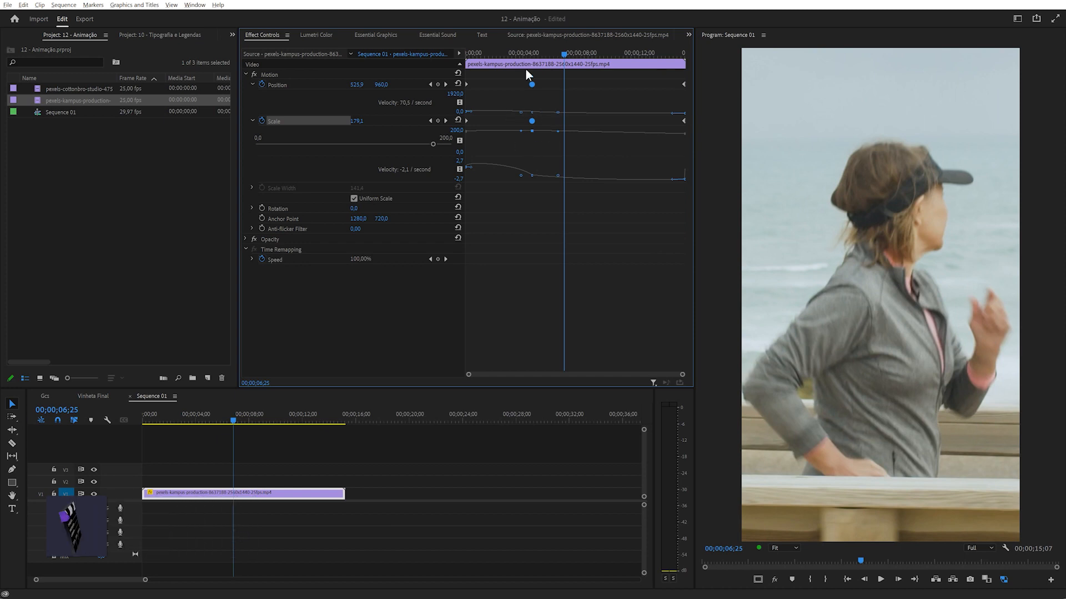
click(515, 52)
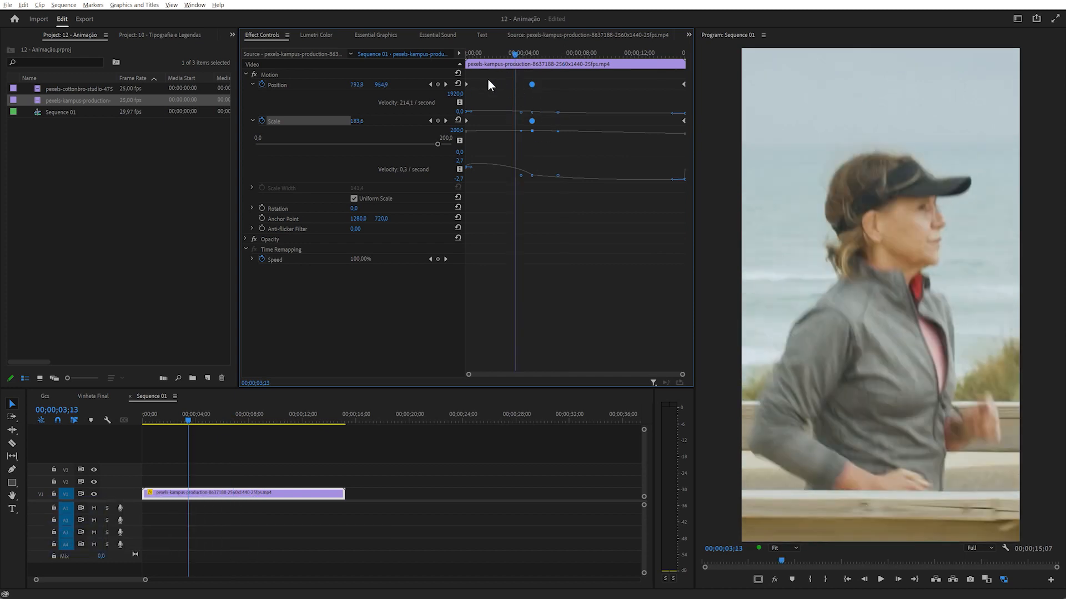
drag(505, 55, 433, 64)
key(space)
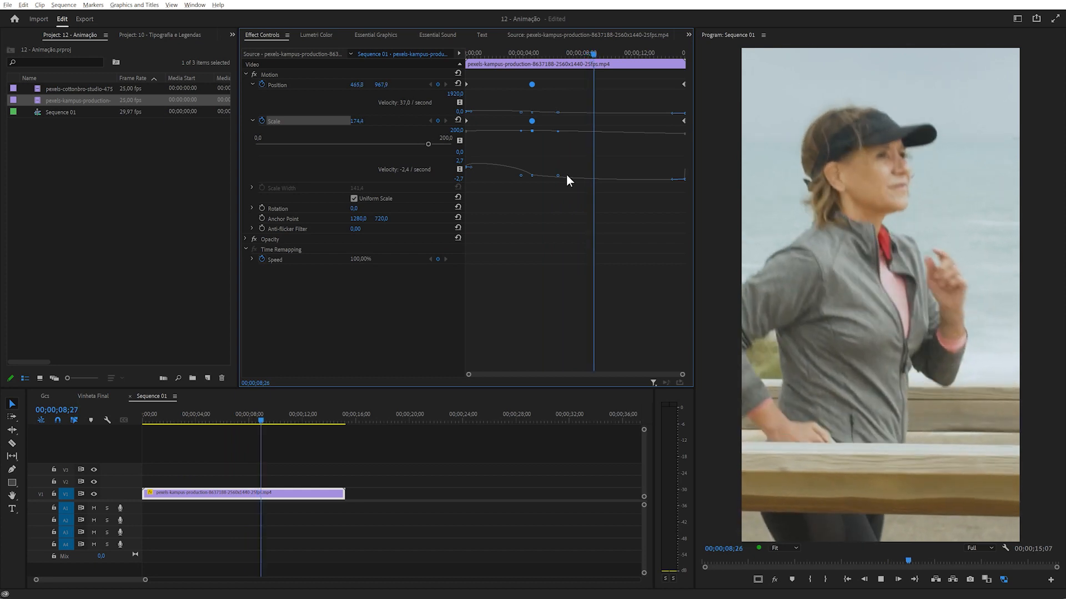
key(space)
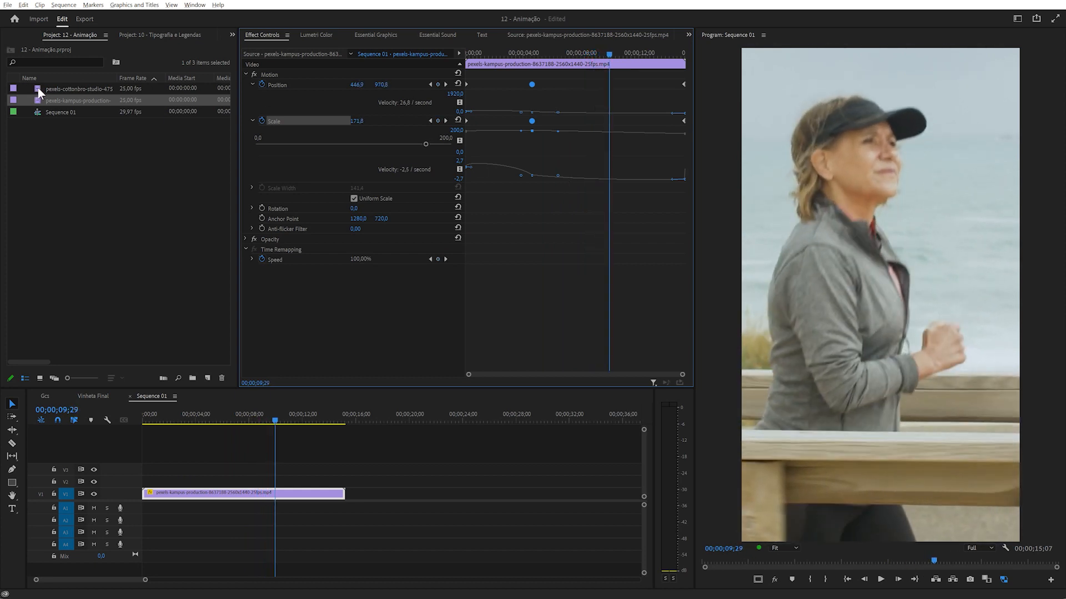
Create a vertical 1080 by 1920 sequence at 29,97 frames per second and place the boxing clip in it
click(37, 86)
click(82, 201)
click(208, 378)
click(222, 391)
click(433, 124)
drag(471, 180, 384, 179)
text(1080)
key(Tab)
text(1920)
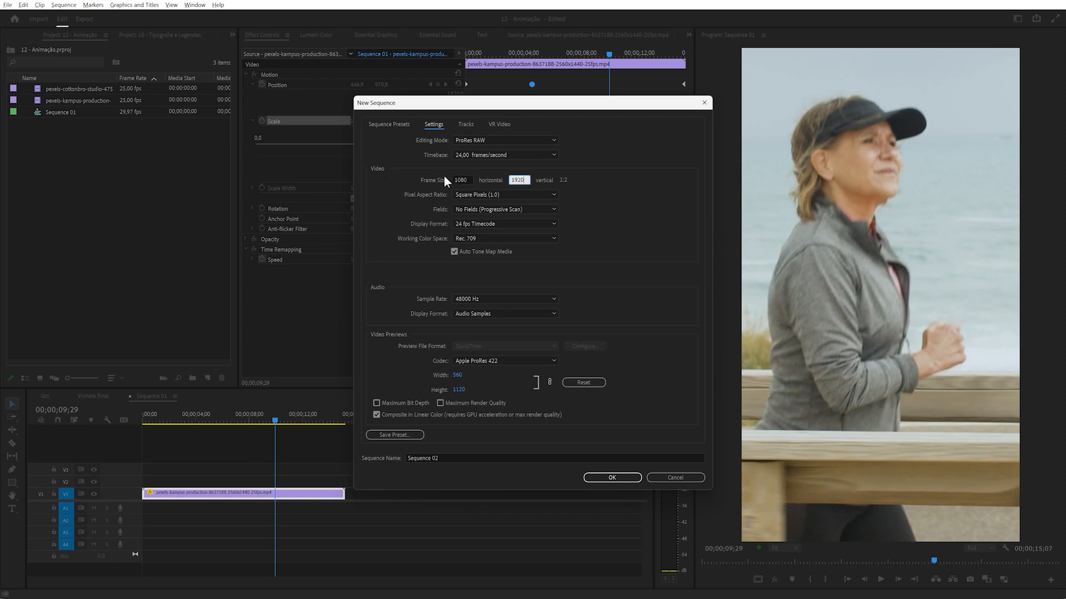
click(481, 155)
click(489, 198)
click(611, 478)
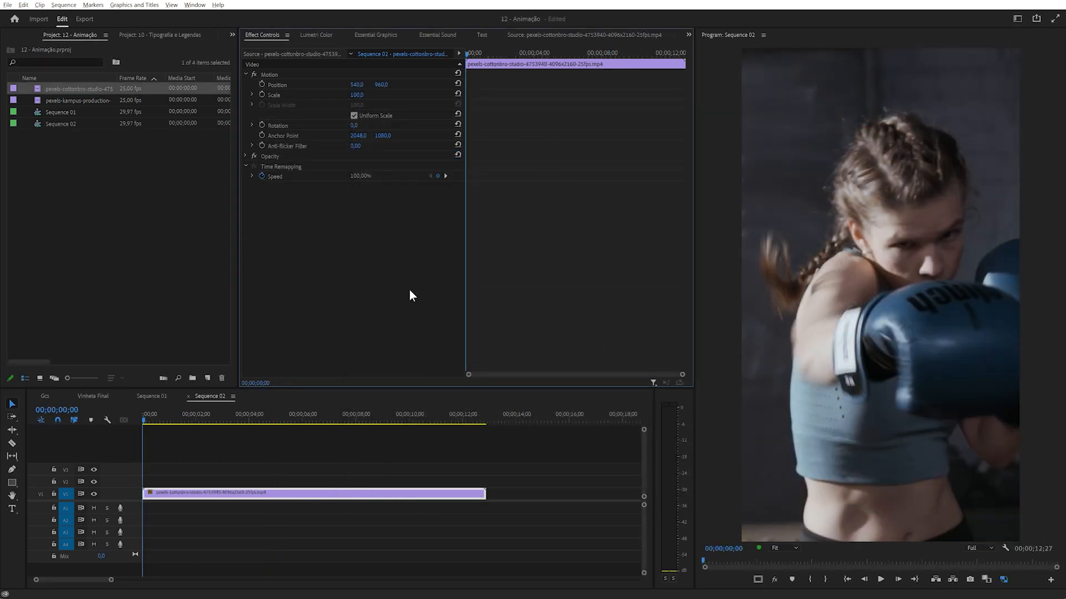
Scrub through the boxing clip, and show the safe margins, rulers and guides over the program image
drag(152, 420, 490, 447)
key(Home)
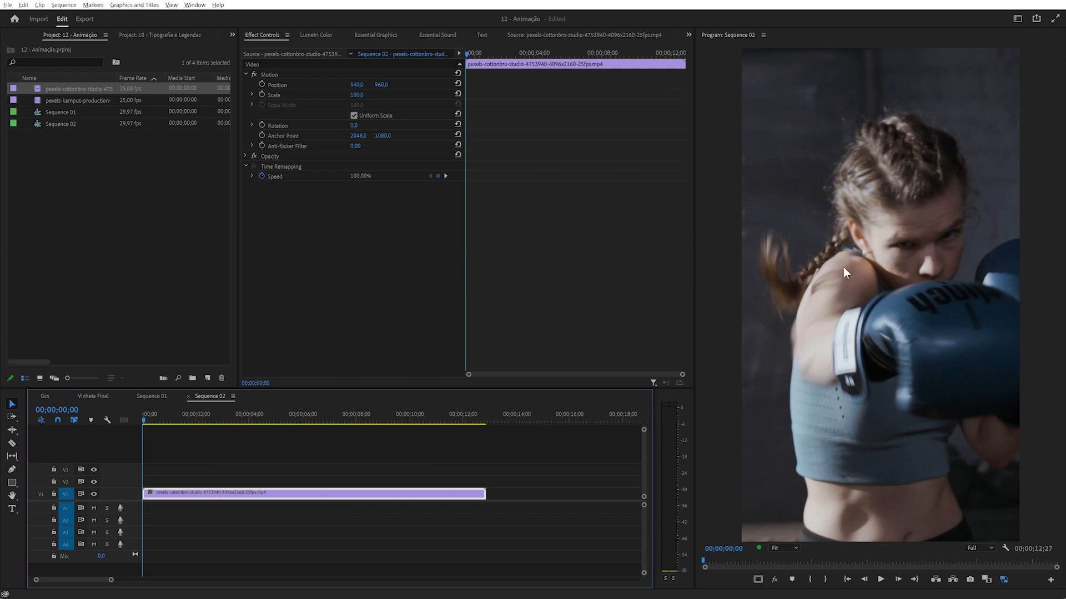
click(758, 580)
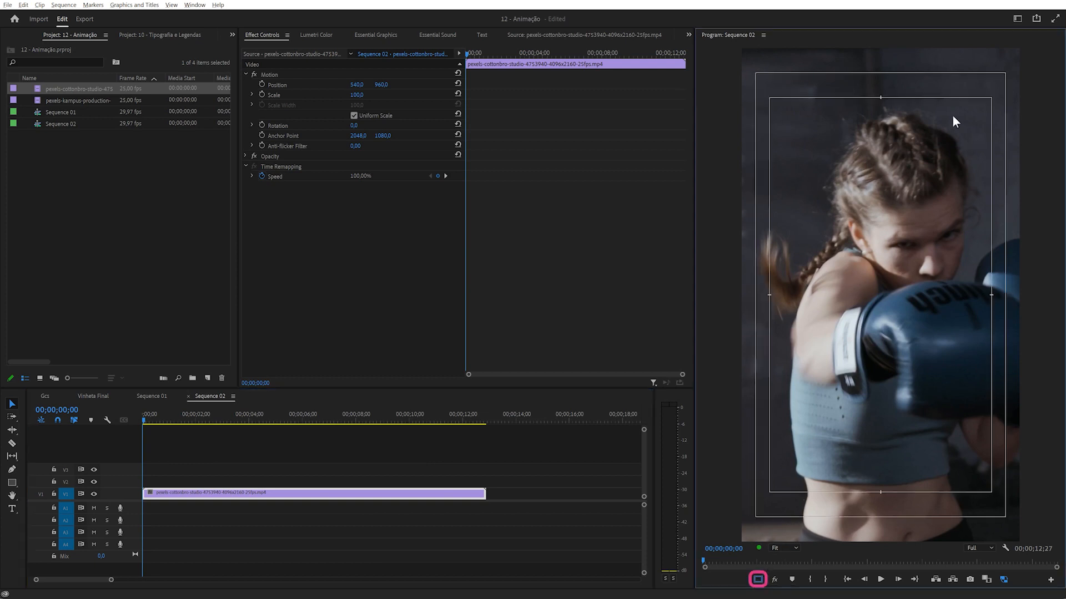
click(1005, 548)
click(946, 411)
click(1005, 548)
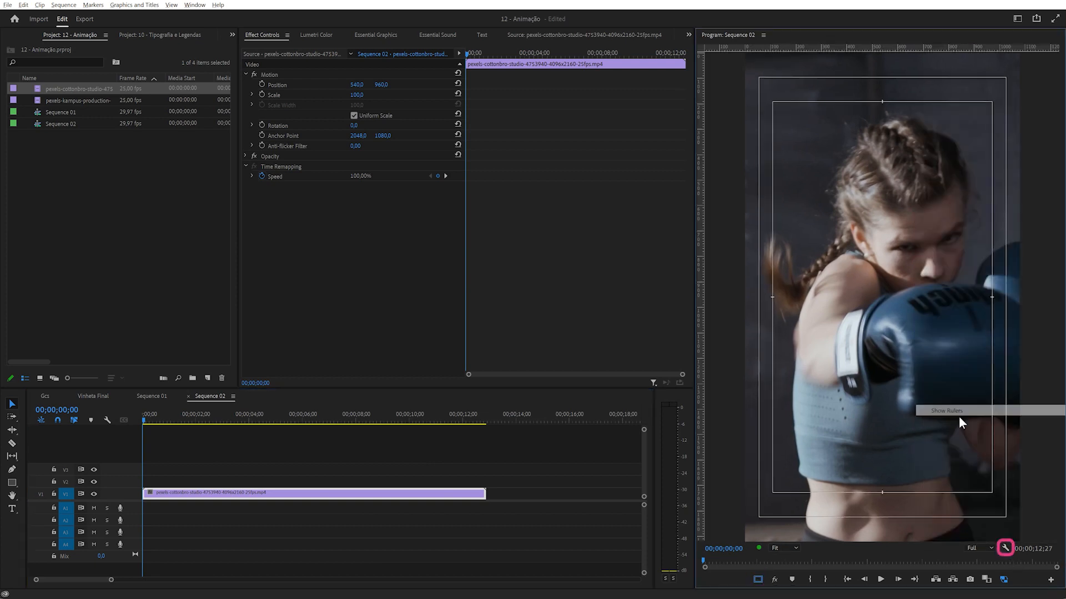
click(956, 421)
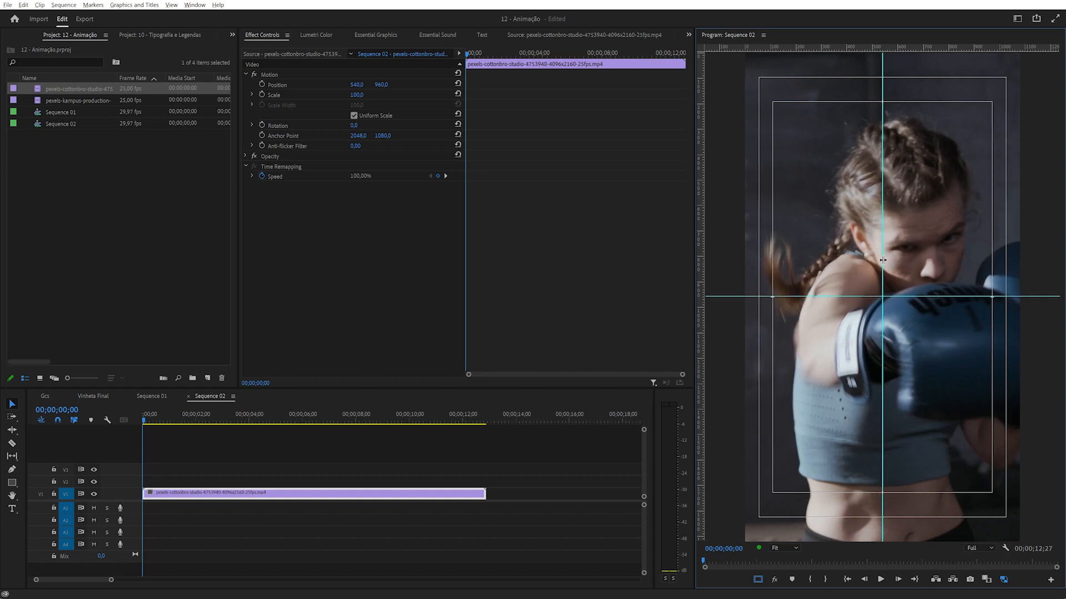
Remove the vertical guide and reposition the horizontal guide near the middle of the frame
drag(882, 258, 591, 258)
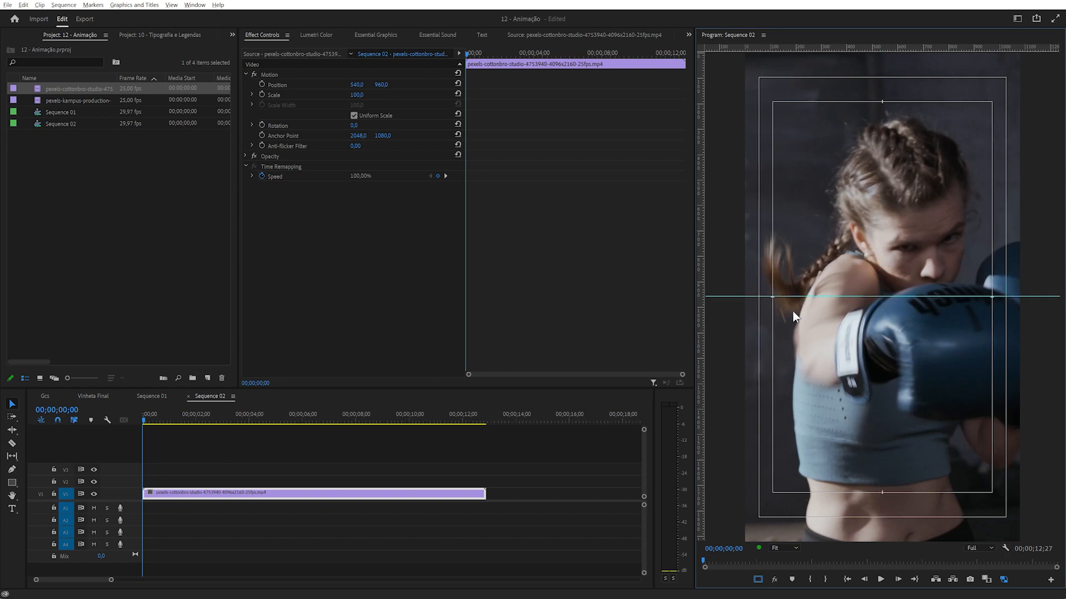
drag(796, 296, 861, 290)
right_click(754, 53)
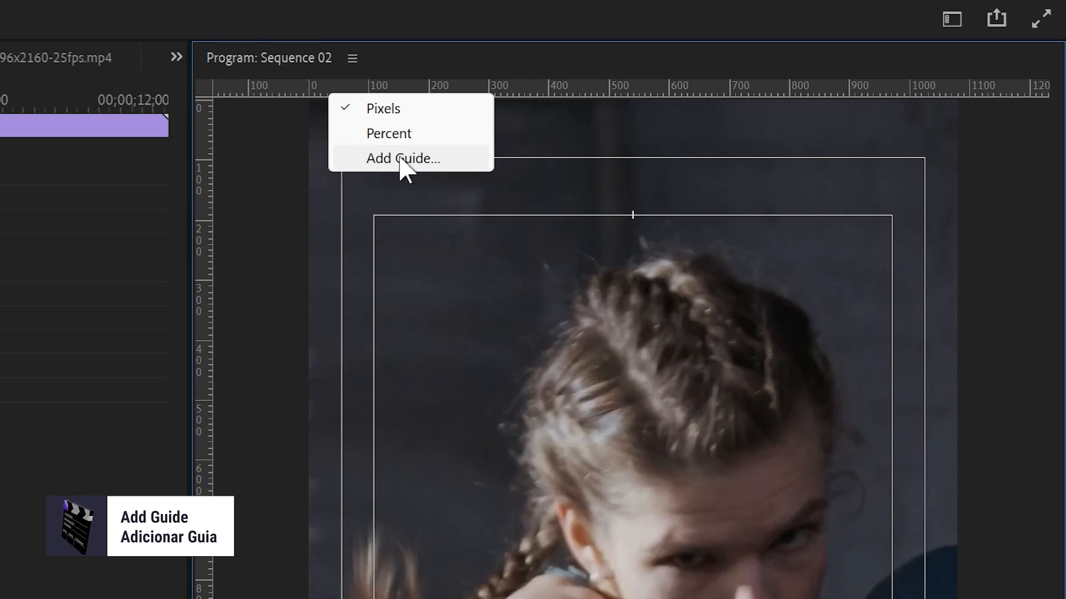
click(399, 159)
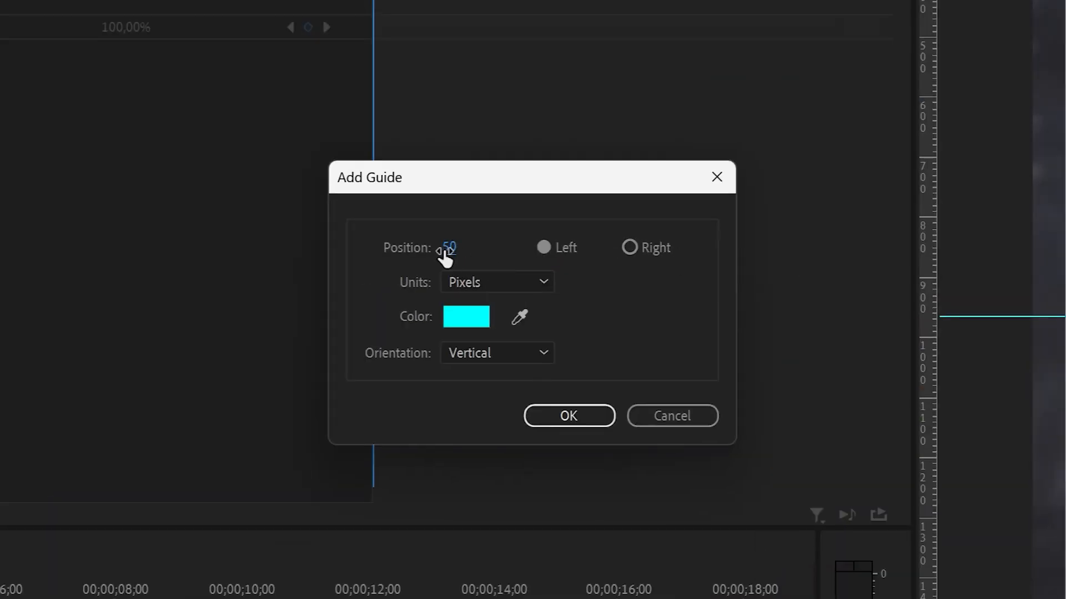
click(486, 283)
click(487, 331)
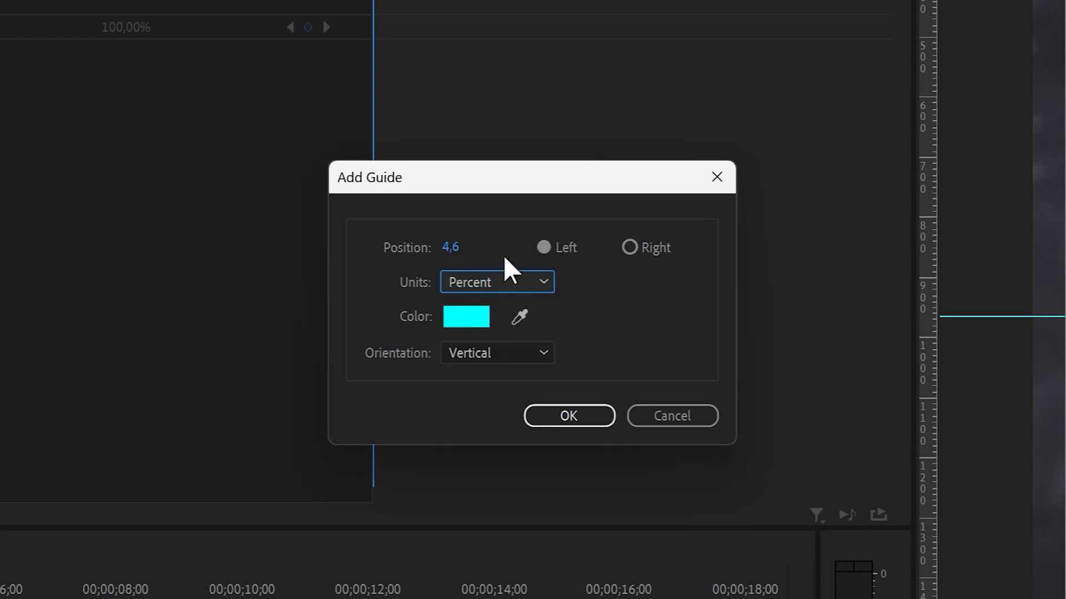
click(453, 246)
text(50)
click(611, 273)
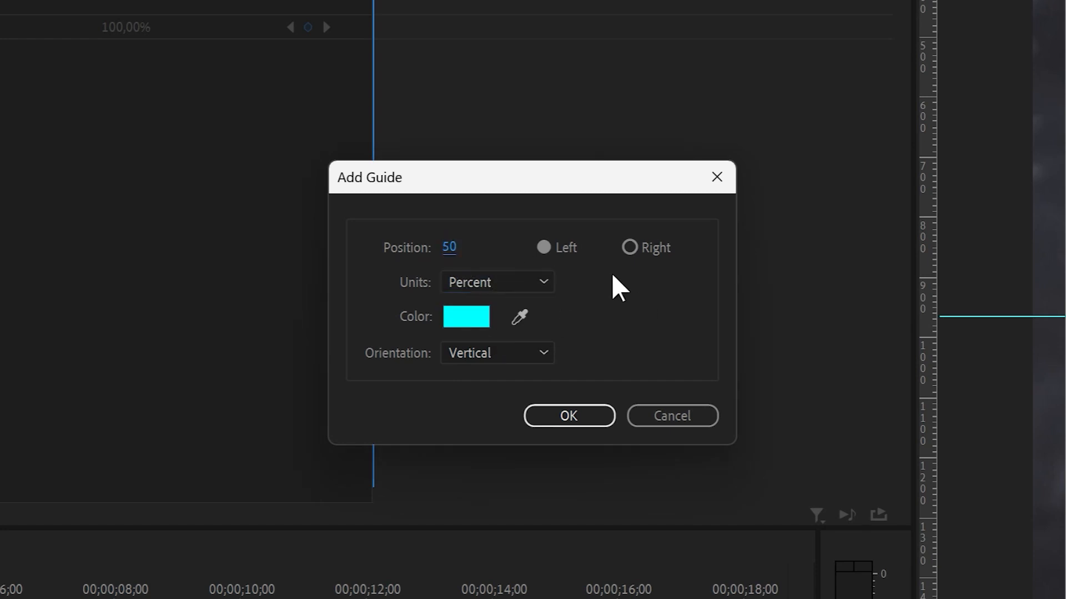
click(504, 353)
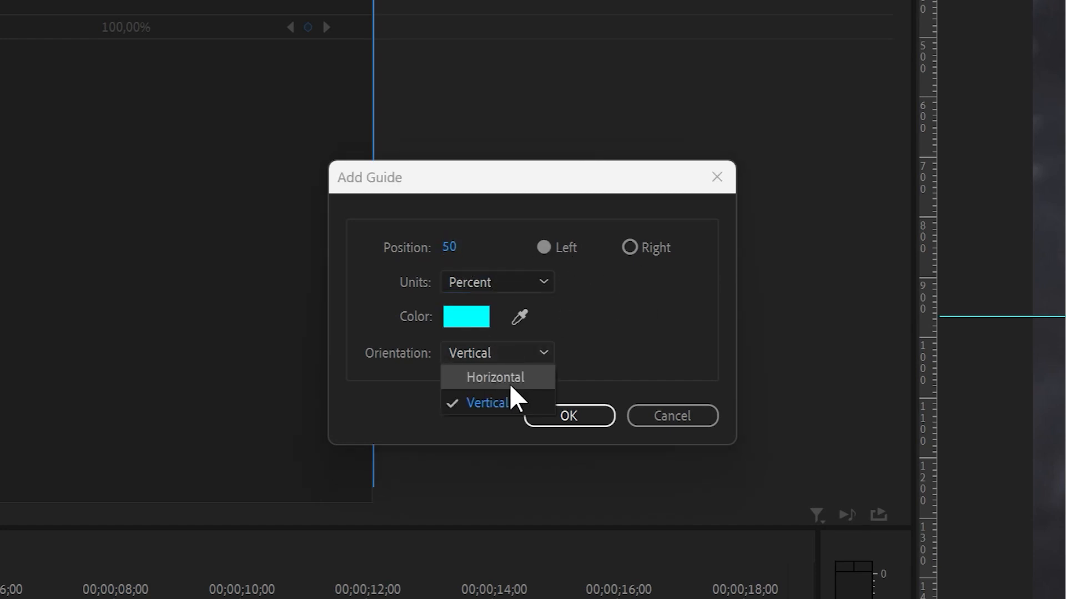
click(509, 377)
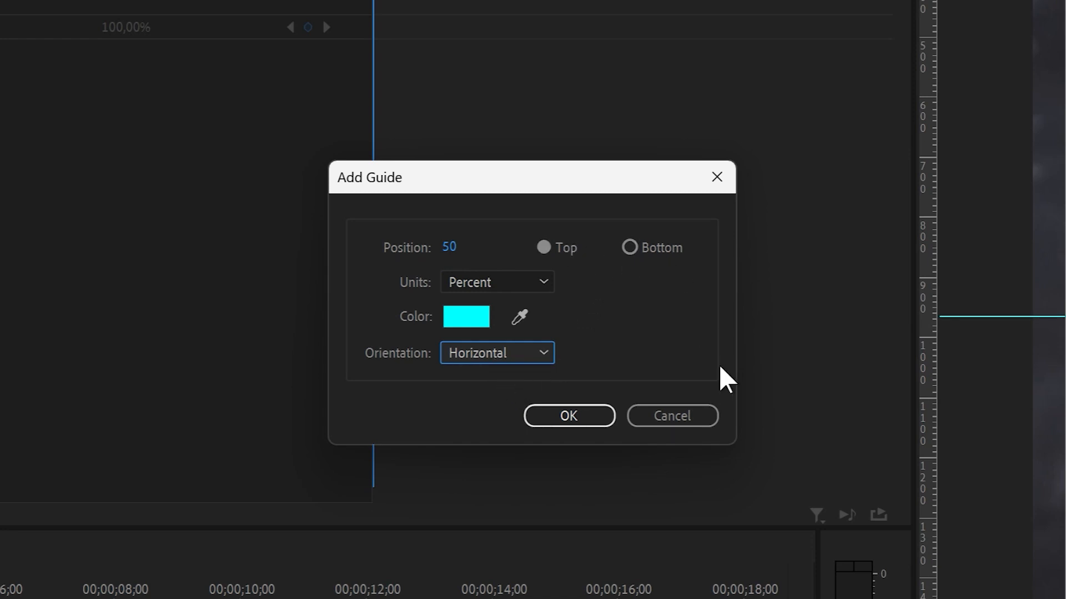
click(693, 417)
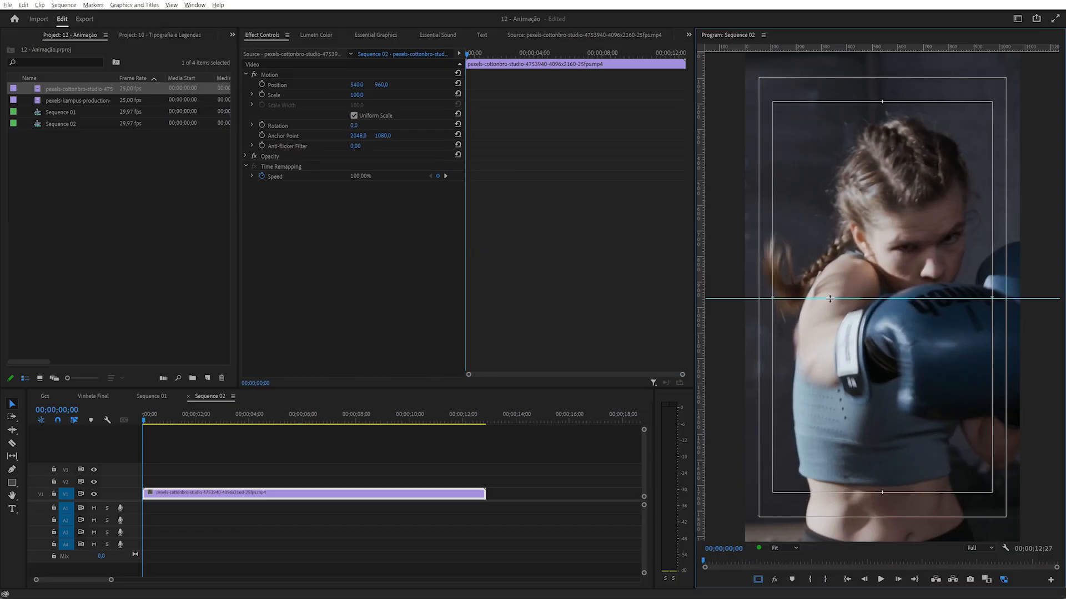
Align the horizontal guide with the frame's centre and add a vertical guide through the centre
drag(830, 298, 831, 298)
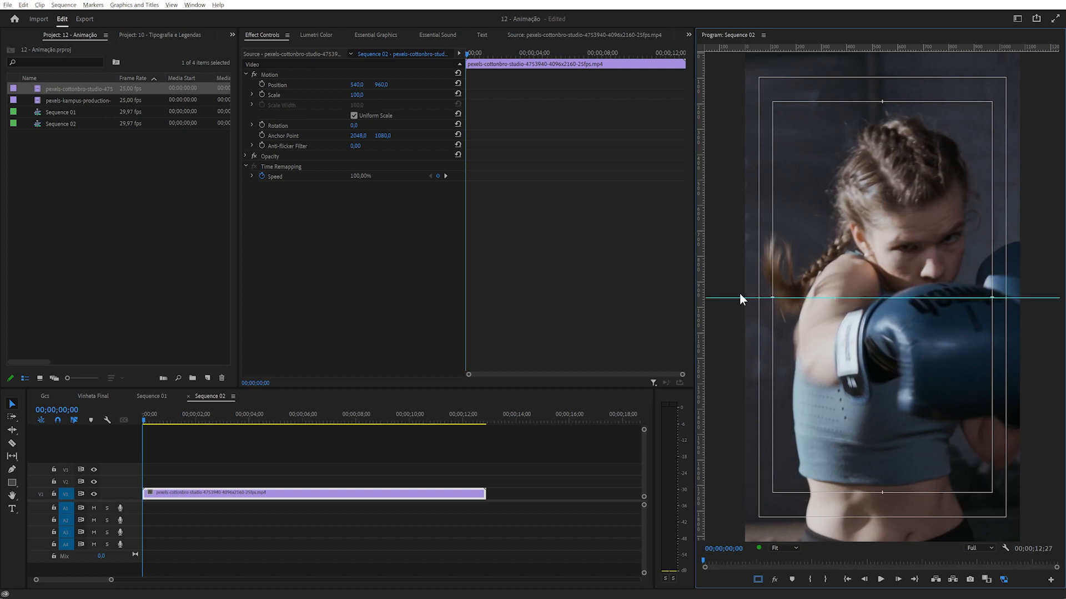
drag(702, 300, 883, 306)
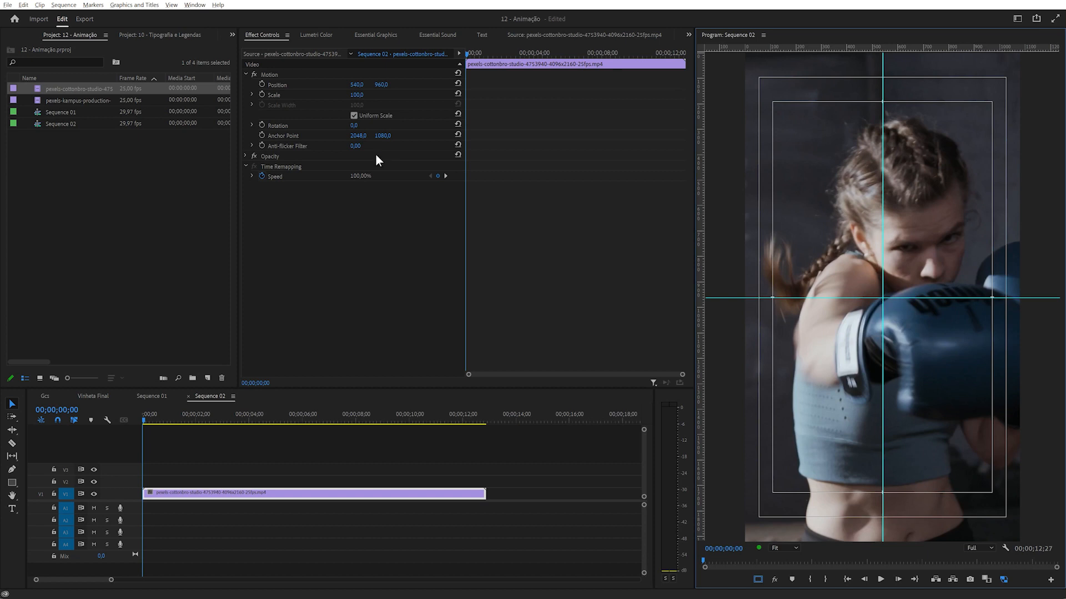
Add a Position keyframe at the boxing clip's first frame and set it to 367, 960 to centre the boxer
click(272, 73)
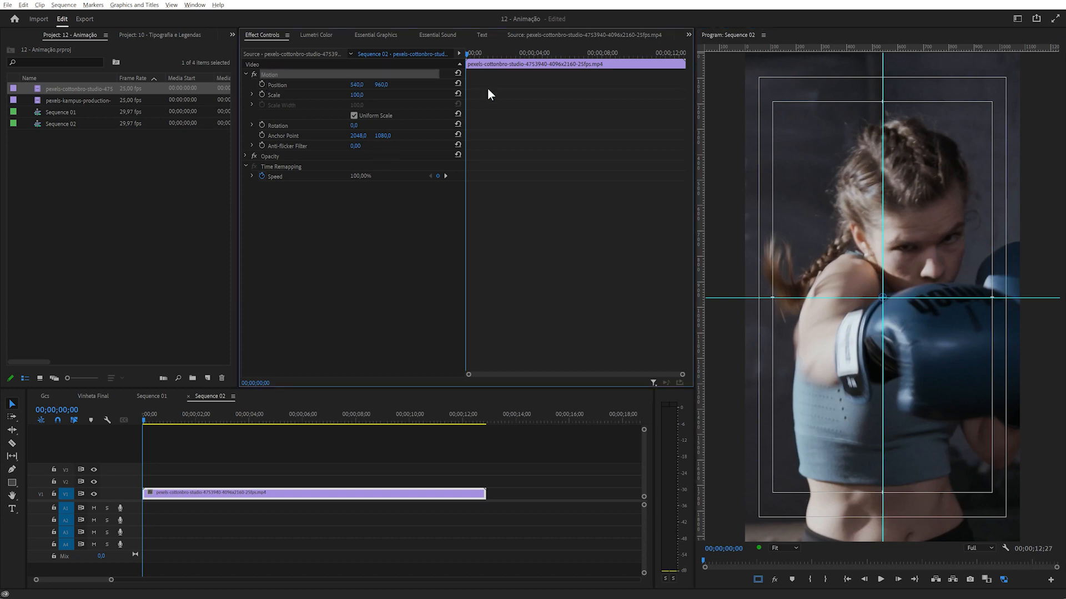
click(261, 83)
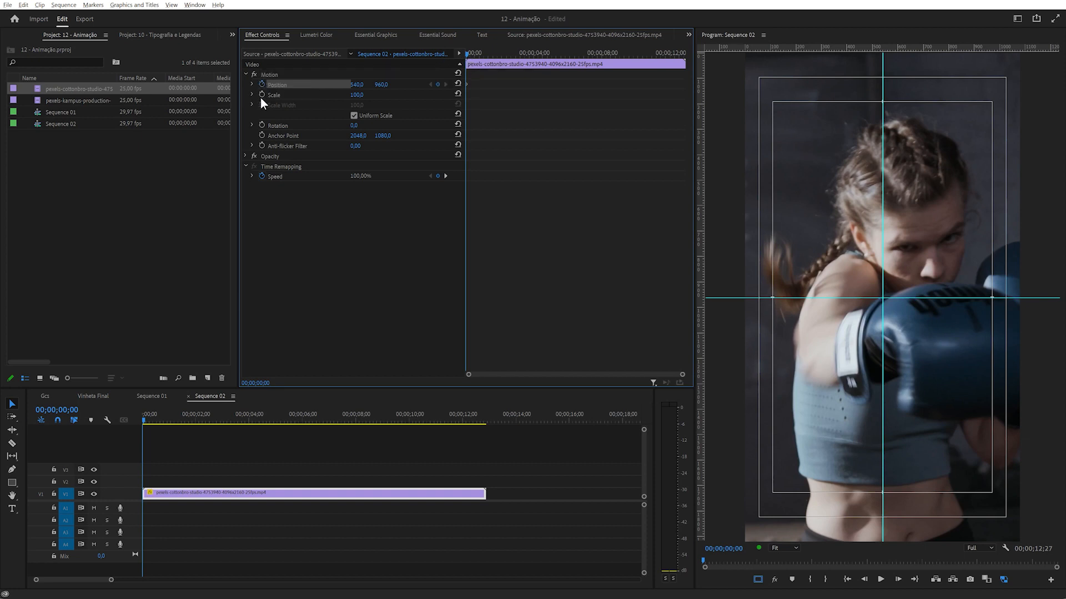
drag(355, 88, 257, 88)
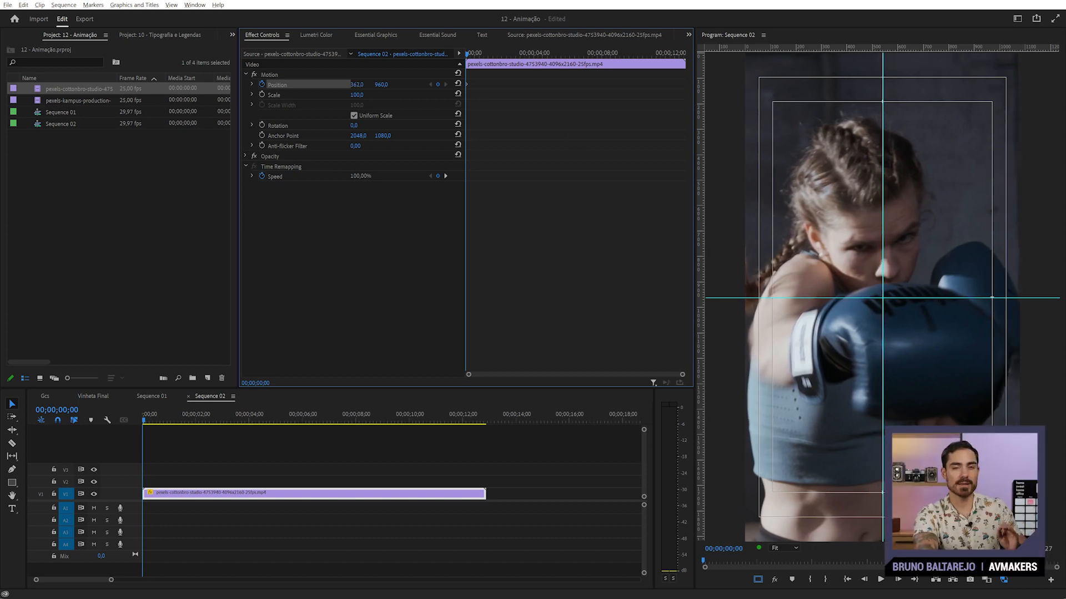
mouse_move(357, 85)
mouse_down()
mouse_move(346, 85)
mouse_move(361, 85)
mouse_up()
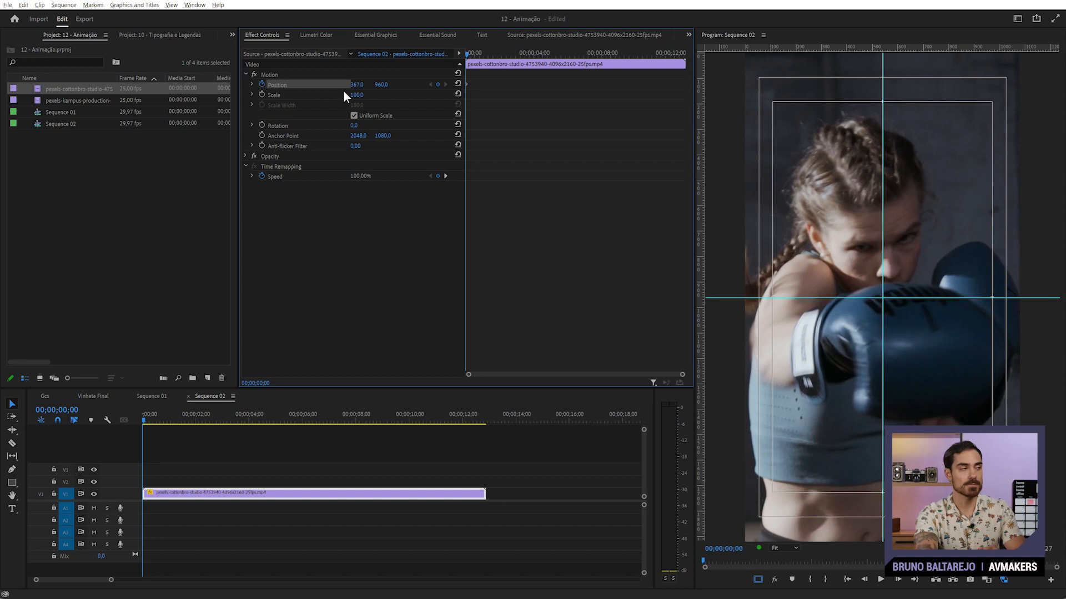
Add Position keyframes to the boxing clip: horizontal value about 744 on the last frame, and 771,1 at 00;00;05;17
drag(486, 63, 699, 70)
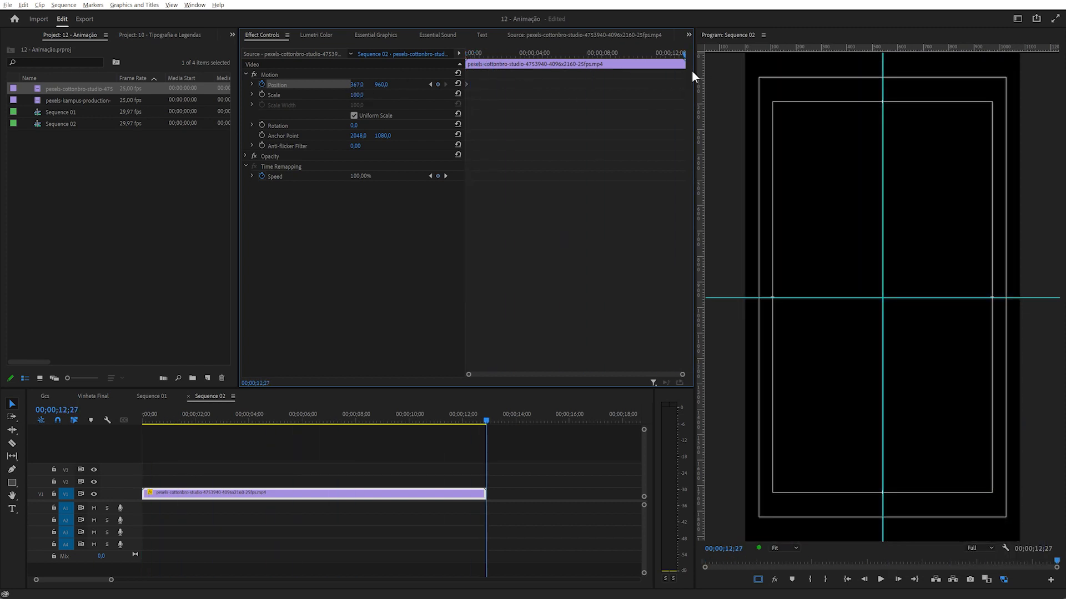
key(Left)
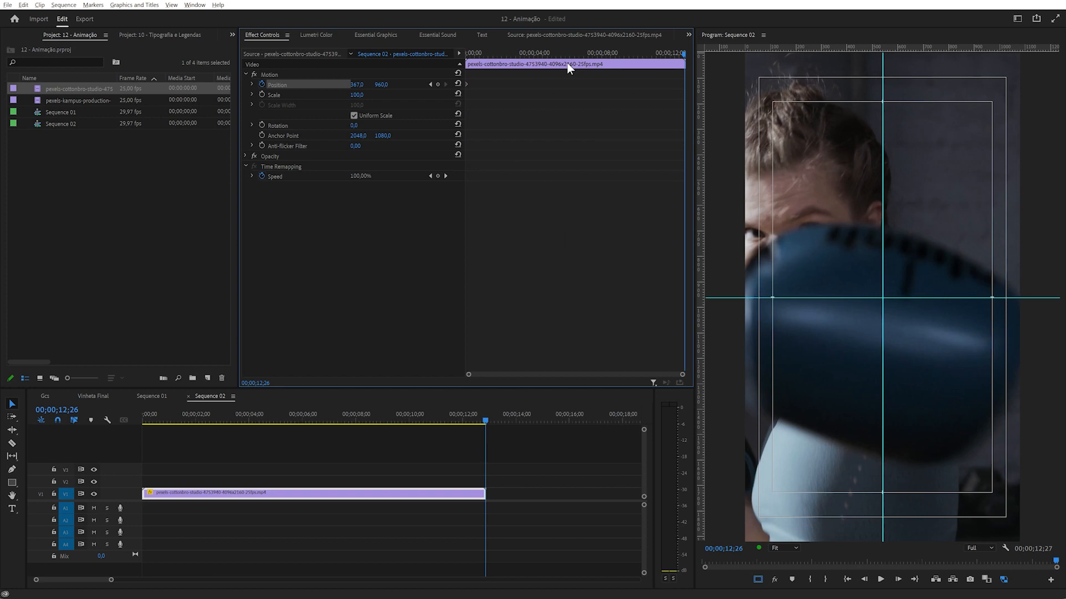
drag(358, 84, 363, 83)
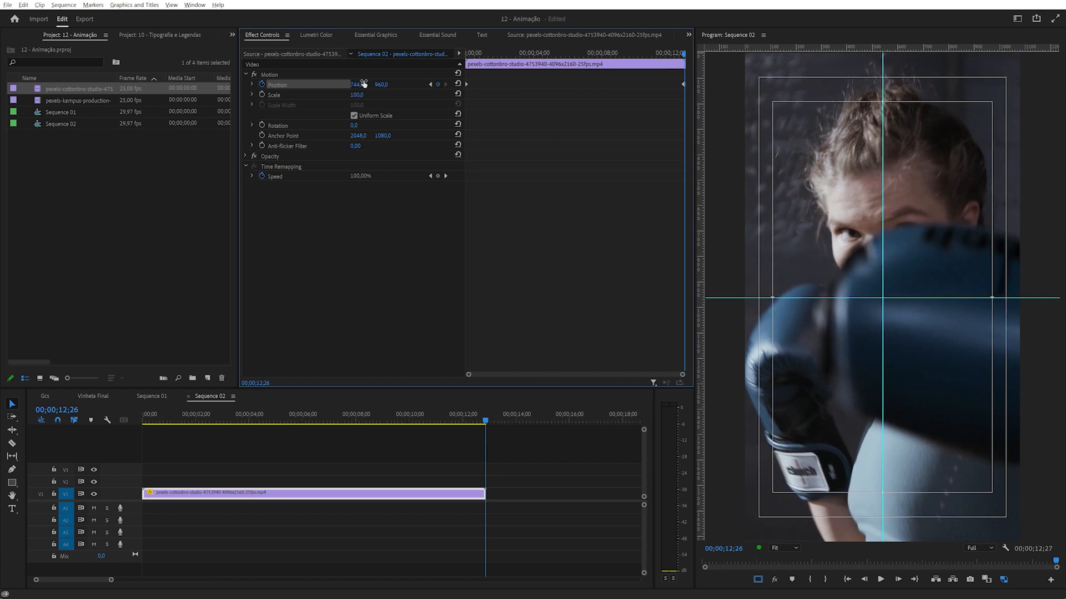
click(559, 53)
drag(365, 84, 372, 84)
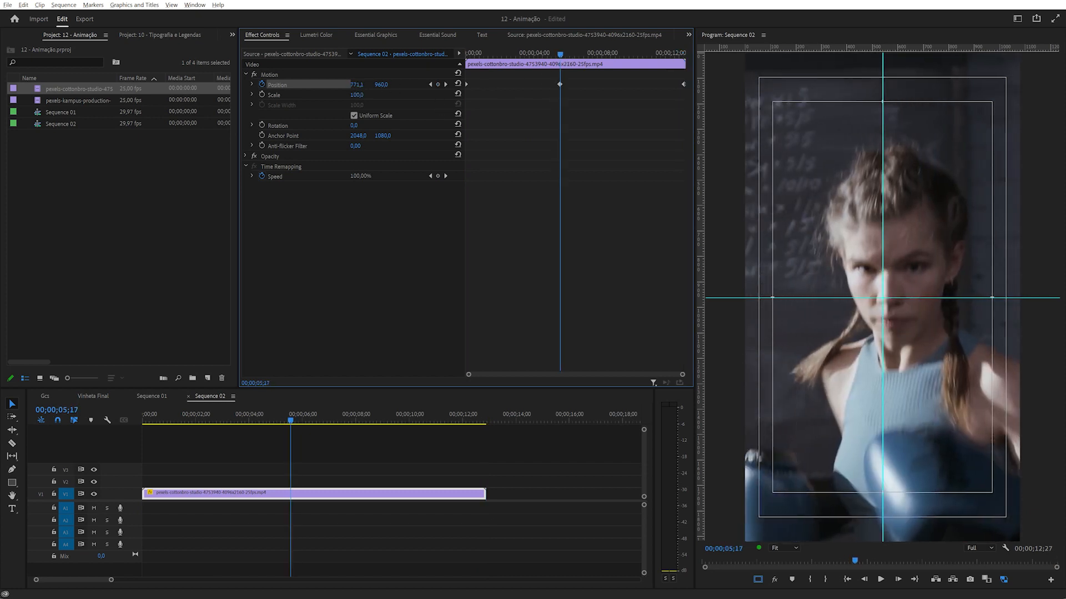
Add intermediate Position keyframes from 00;00;02;19 across the boxing clip, shifting the image horizontally to keep the boxer on the vertical guide
drag(506, 55, 510, 54)
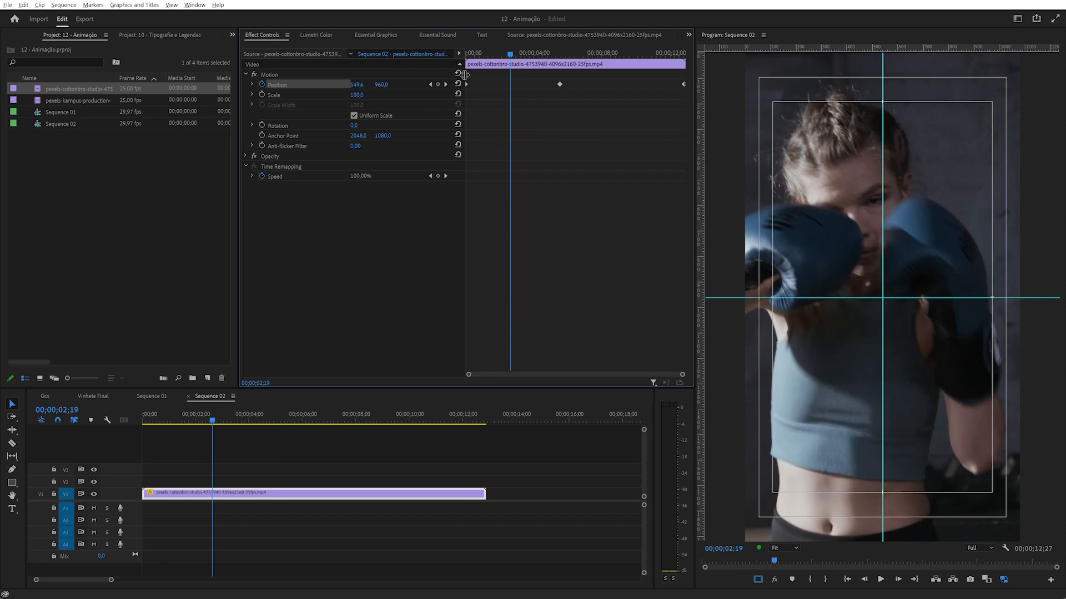
click(620, 53)
mouse_move(357, 85)
mouse_down()
mouse_move(369, 85)
mouse_move(350, 86)
mouse_up()
click(487, 54)
click(529, 54)
click(588, 54)
click(648, 53)
click(665, 54)
click(634, 54)
click(603, 55)
click(574, 54)
click(545, 54)
click(520, 54)
click(497, 55)
click(478, 54)
Correct the remaining off-centre moments with further Position keyframes, setting the horizontal value to 617,6 at 00;00;06;00
drag(501, 56, 675, 61)
drag(357, 85, 350, 85)
click(637, 54)
drag(613, 53, 567, 54)
drag(357, 84, 366, 84)
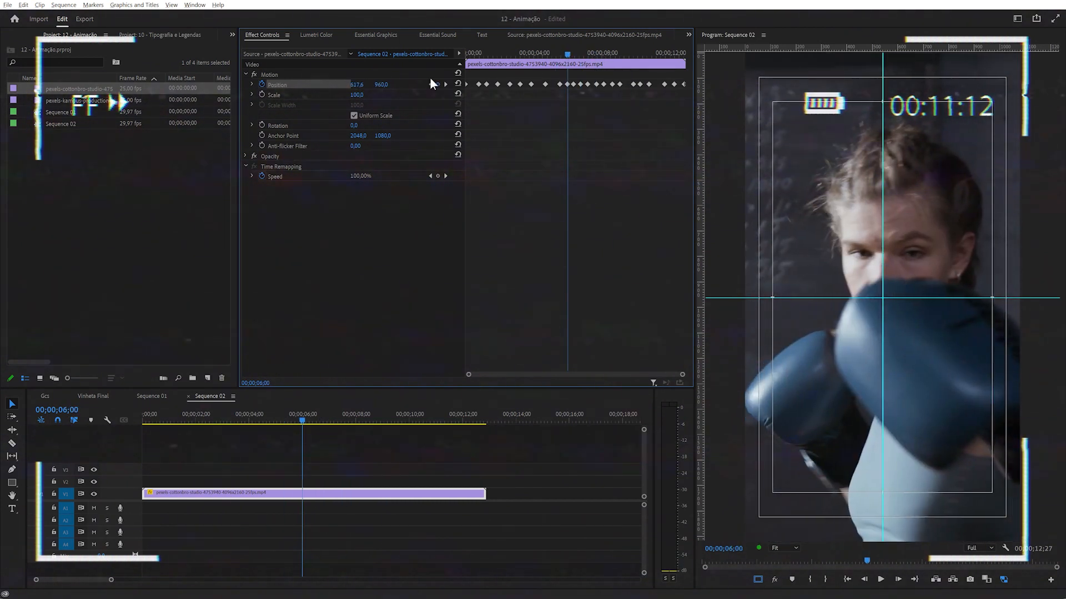
drag(567, 54, 540, 58)
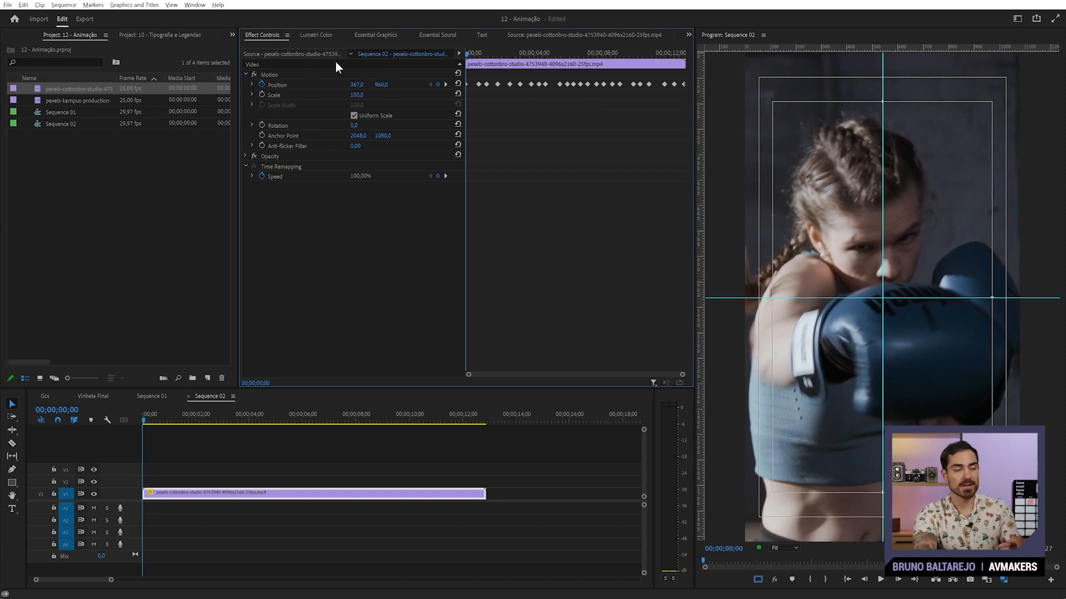
Show the Position velocity graph, select all the Position keyframes and set their temporal interpolation to Auto Bezier
click(251, 84)
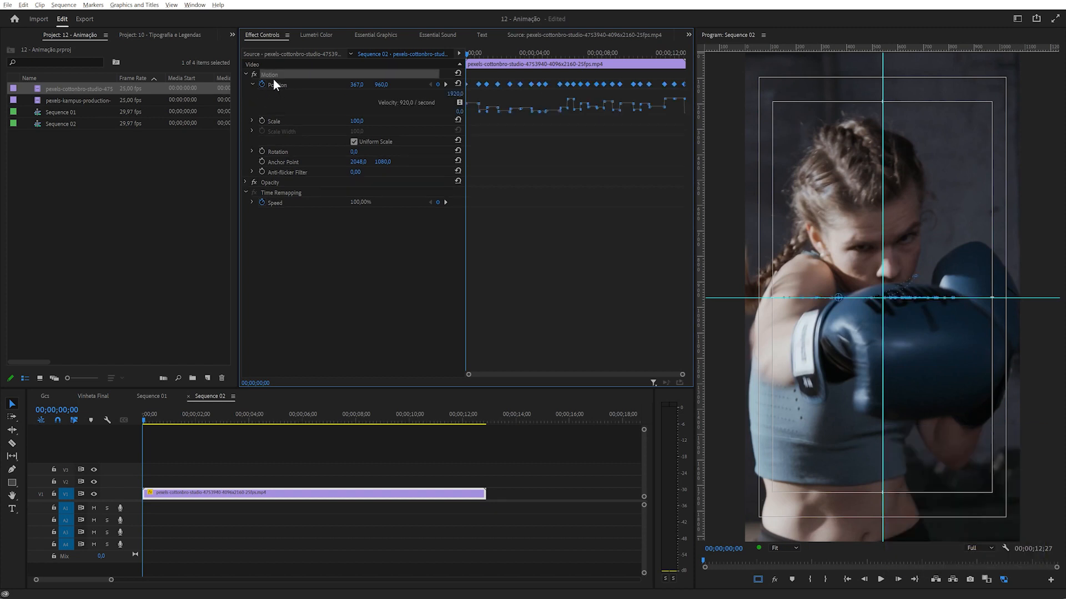
click(367, 211)
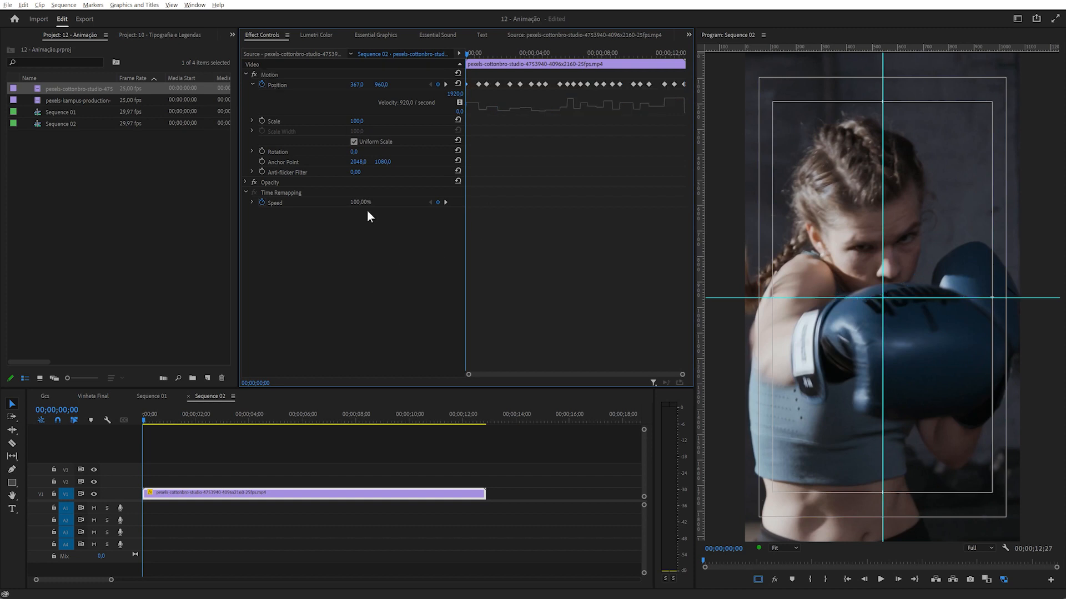
click(275, 85)
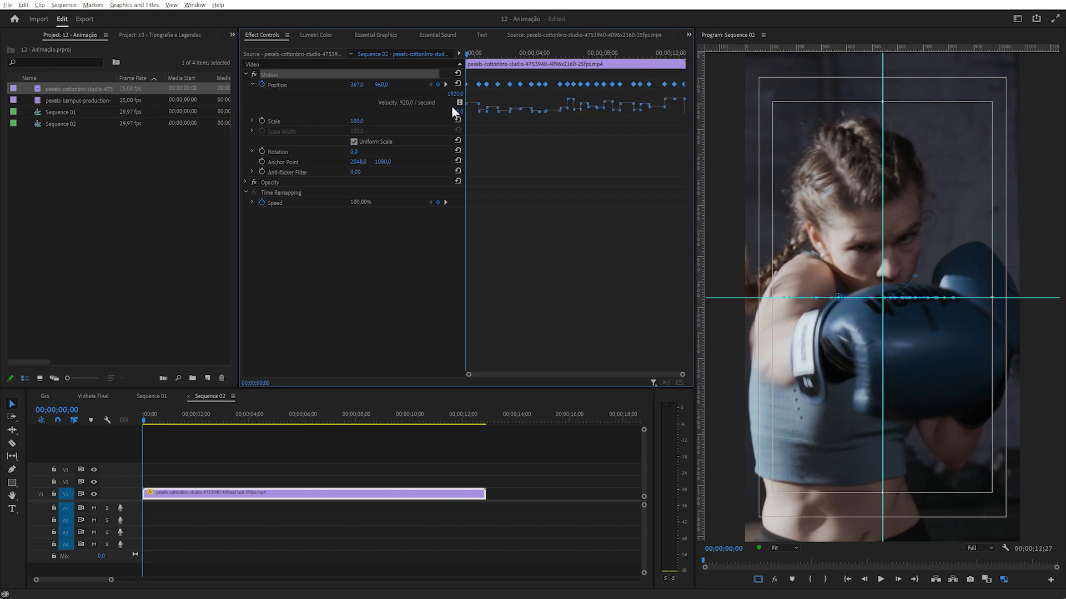
right_click(560, 84)
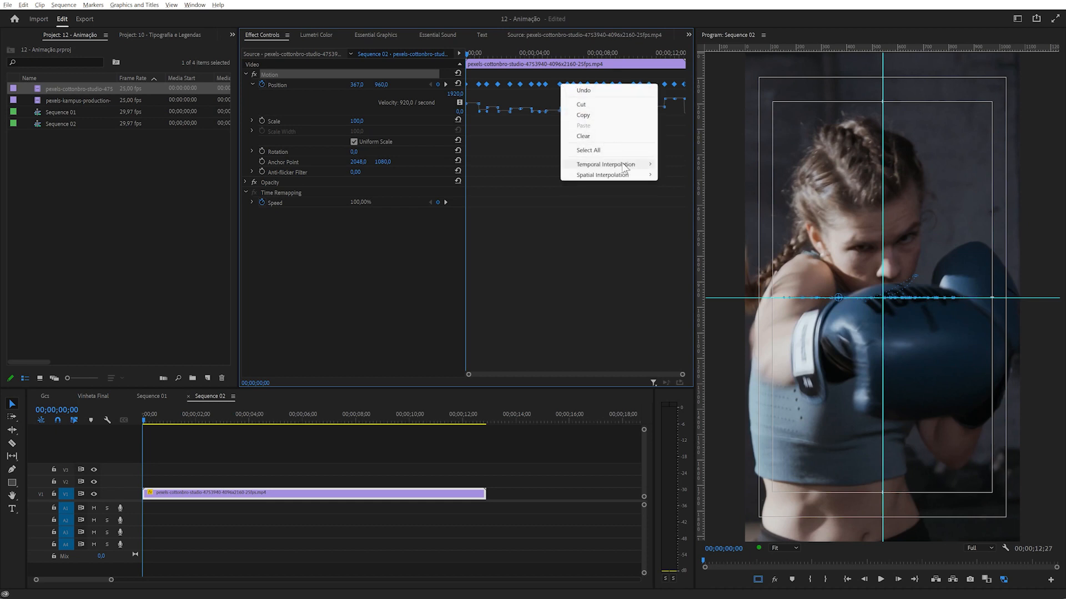
mouse_move(618, 166)
click(686, 186)
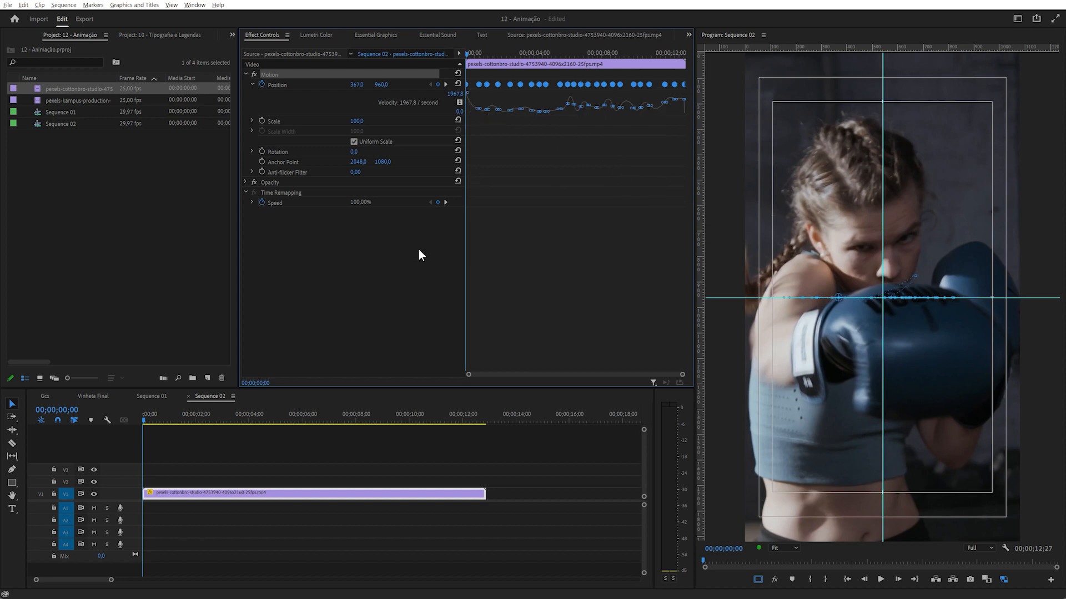
Play back the reframed boxing clip to check the smoothed movement, and adjust the display options of the program image
key(space)
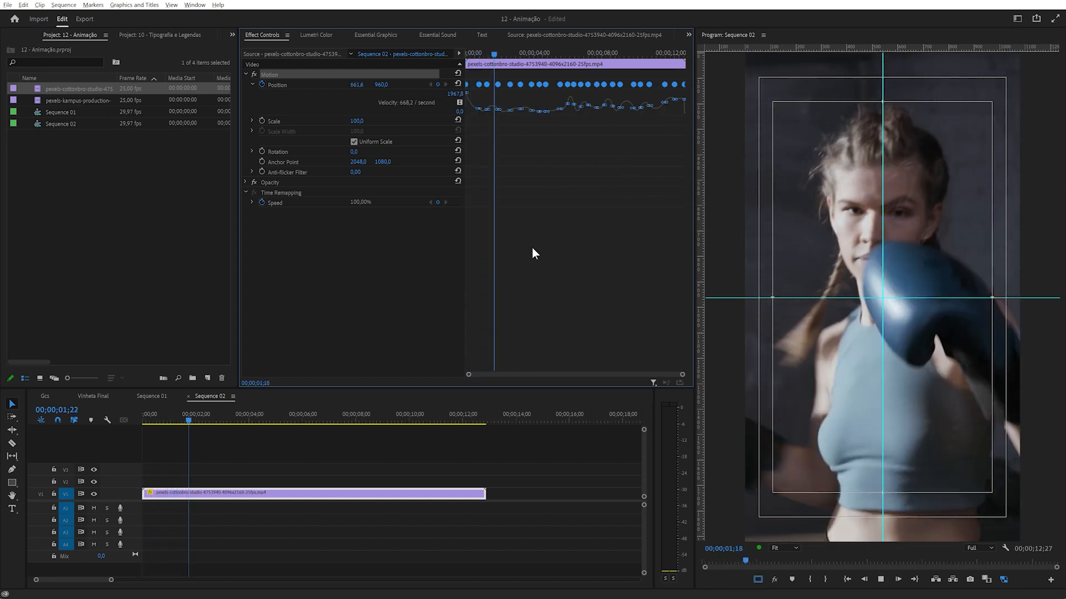
key(space)
click(1006, 548)
click(977, 421)
click(1006, 549)
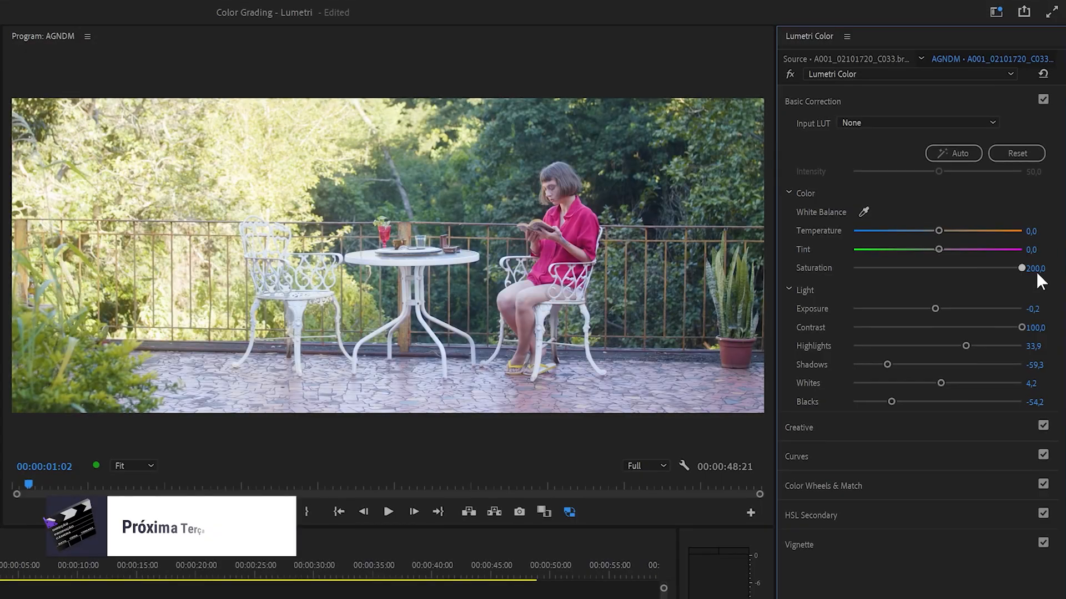
Reduce the terrace clip's Lumetri Saturation to about 168,6 and adjust its white balance
drag(1035, 271, 995, 270)
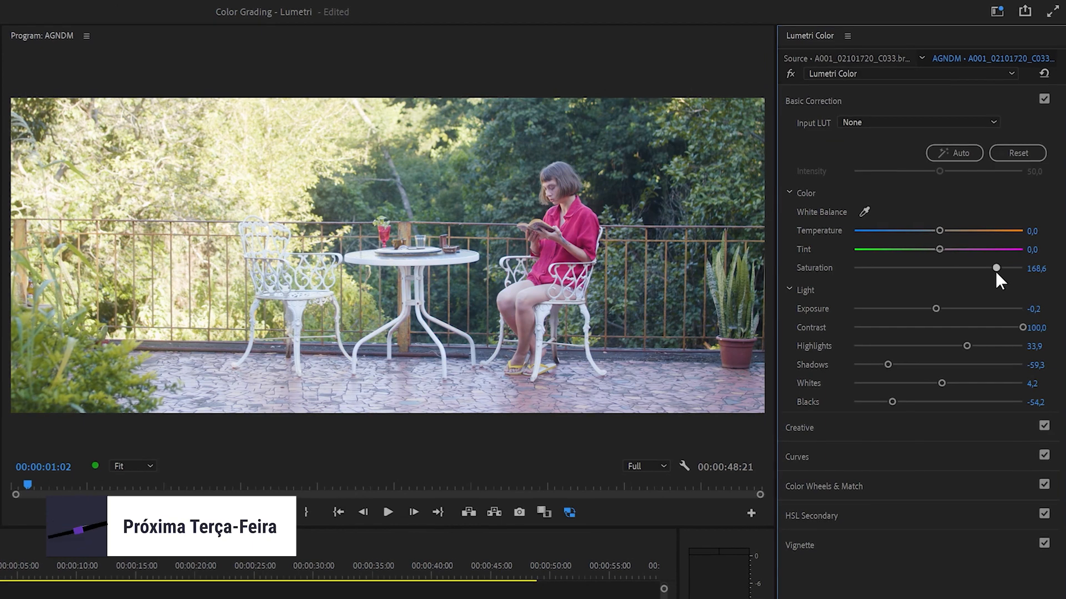
drag(946, 228, 932, 249)
drag(932, 249, 940, 248)
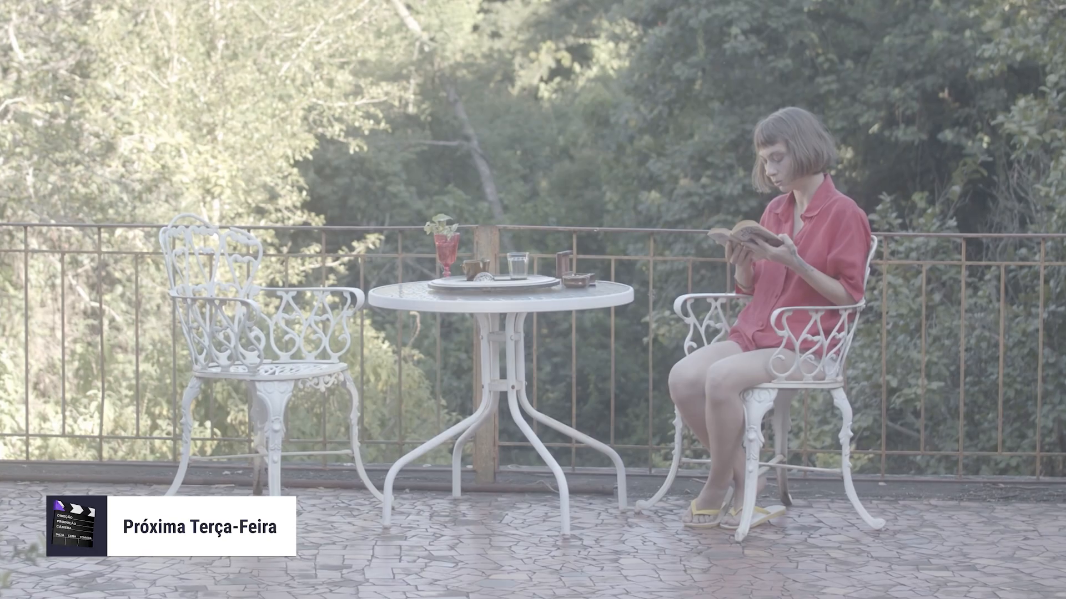